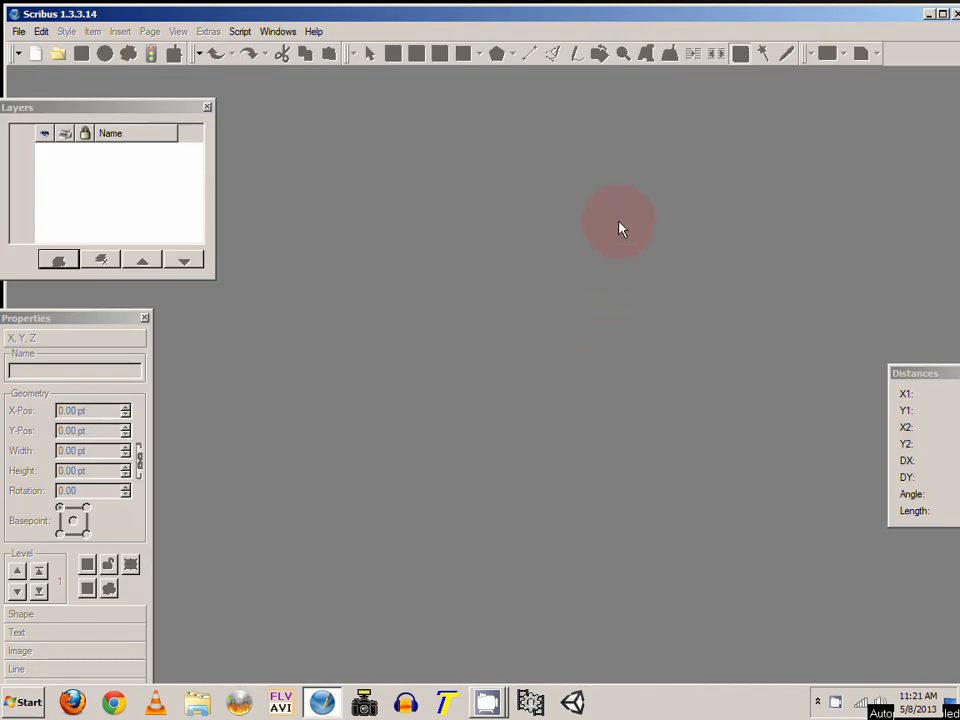
Step: Move the Layers panel to the right side of the workspace
left_click_drag(65, 111, 754, 124)
left_click(185, 18)
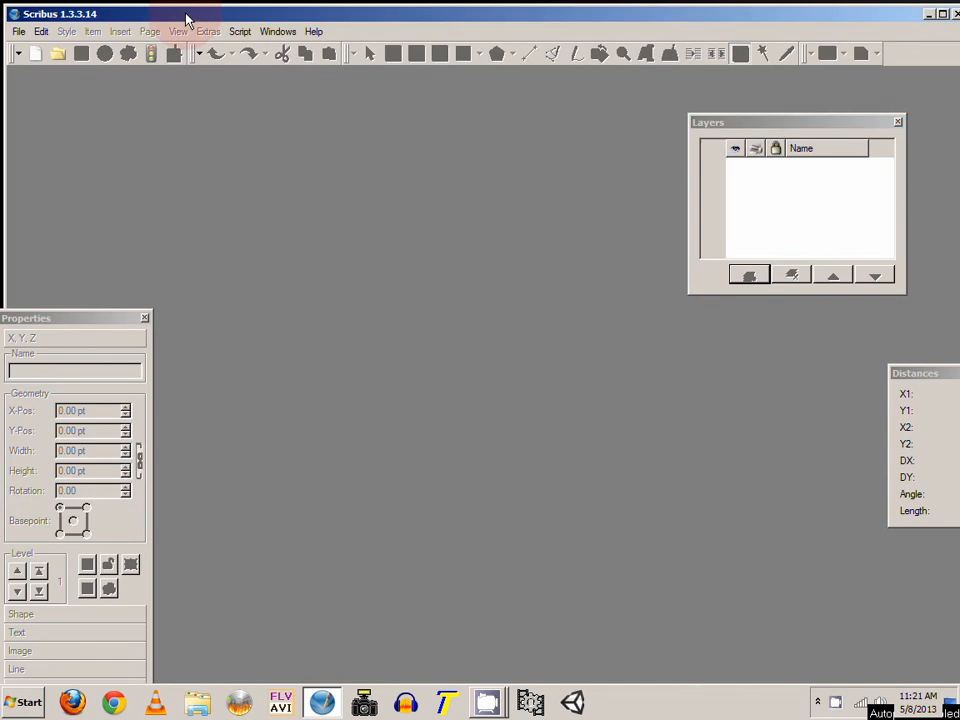
left_click(108, 112)
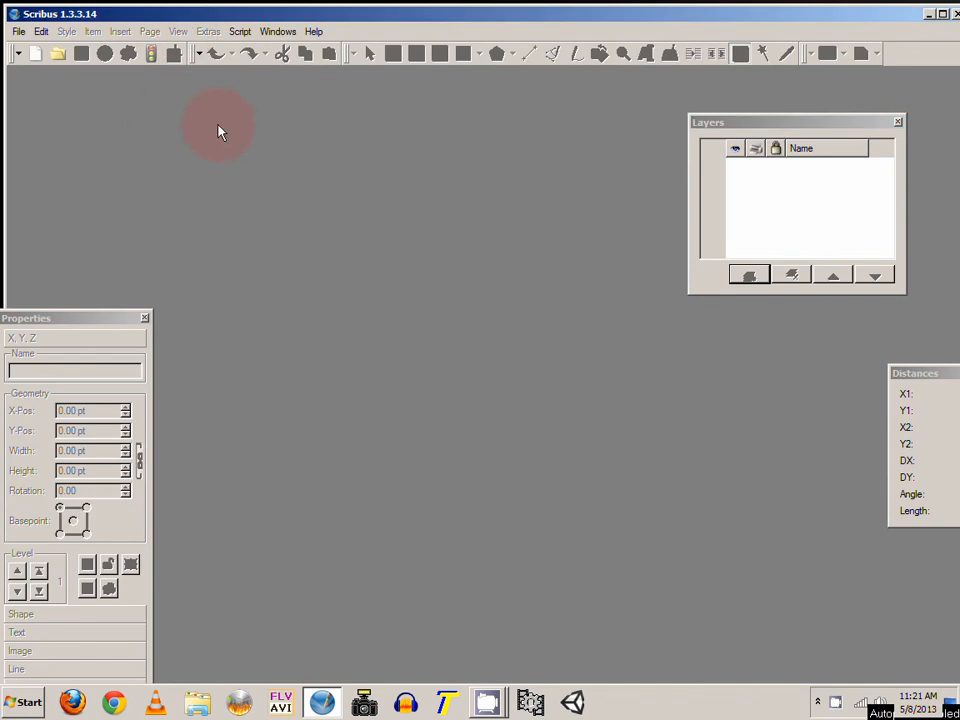
Step: Create a new single-page portrait document, 8.5 × 11 in with 0.50 in margins
left_click(20, 32)
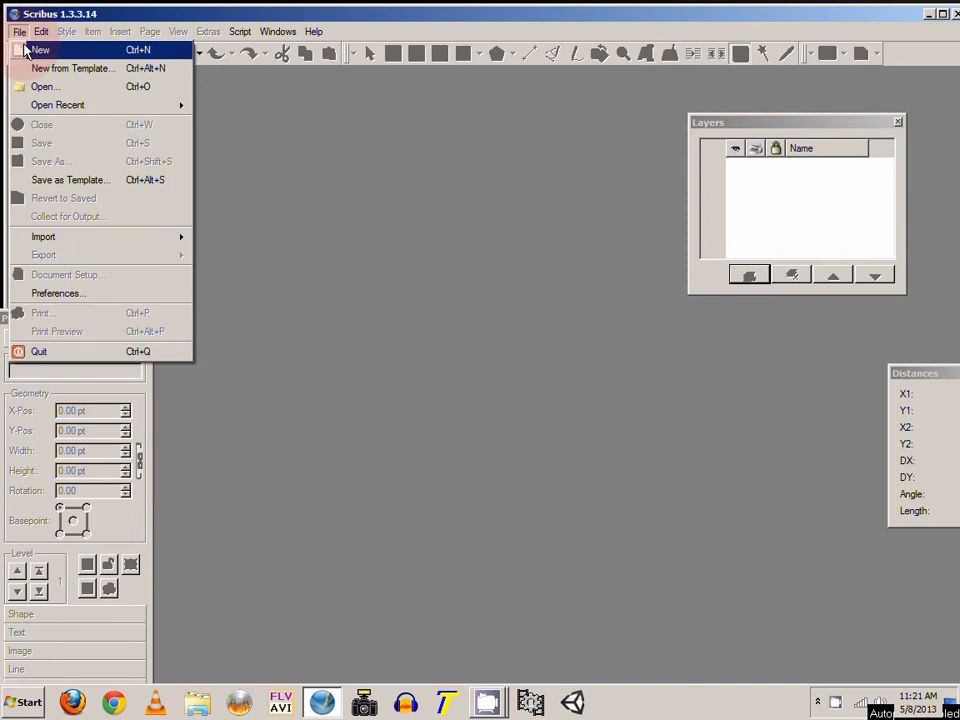
left_click(36, 49)
left_click_drag(536, 222, 570, 190)
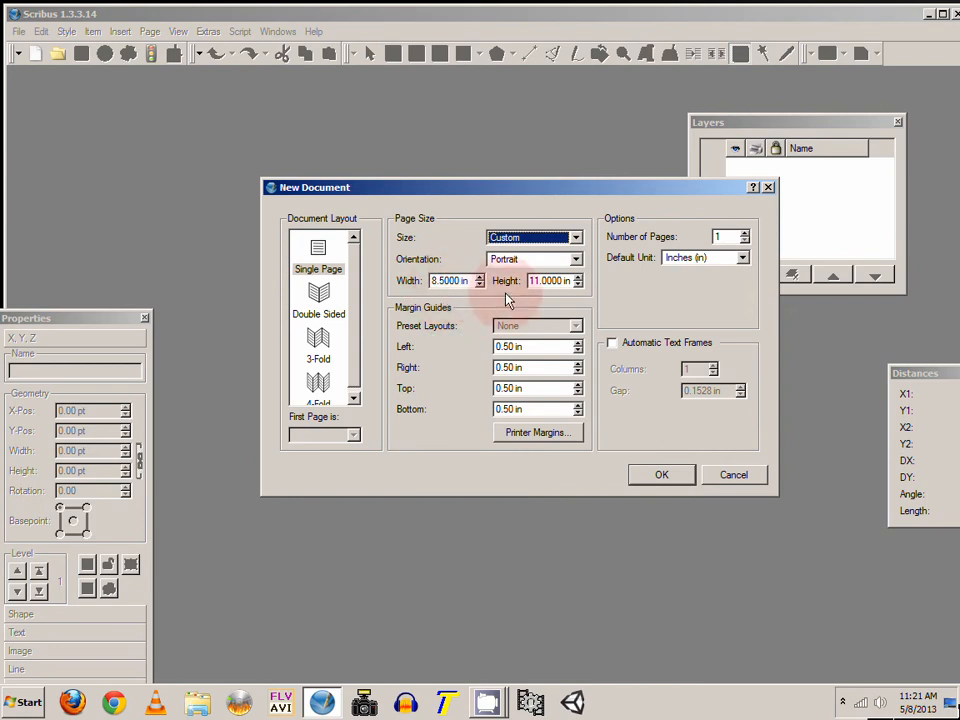
left_click(548, 282)
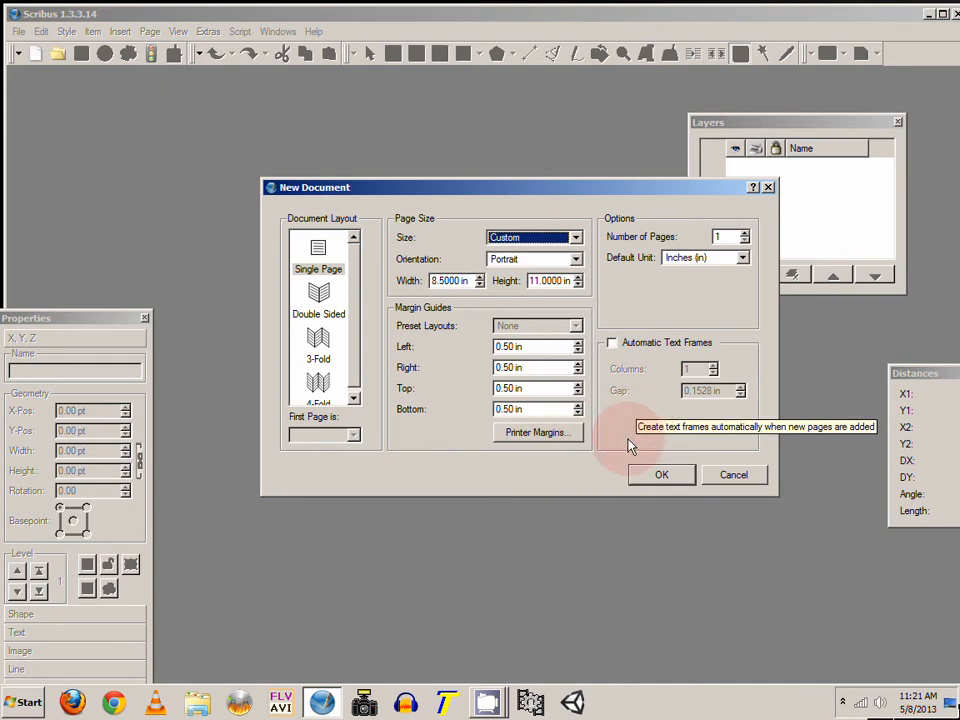
left_click(659, 479)
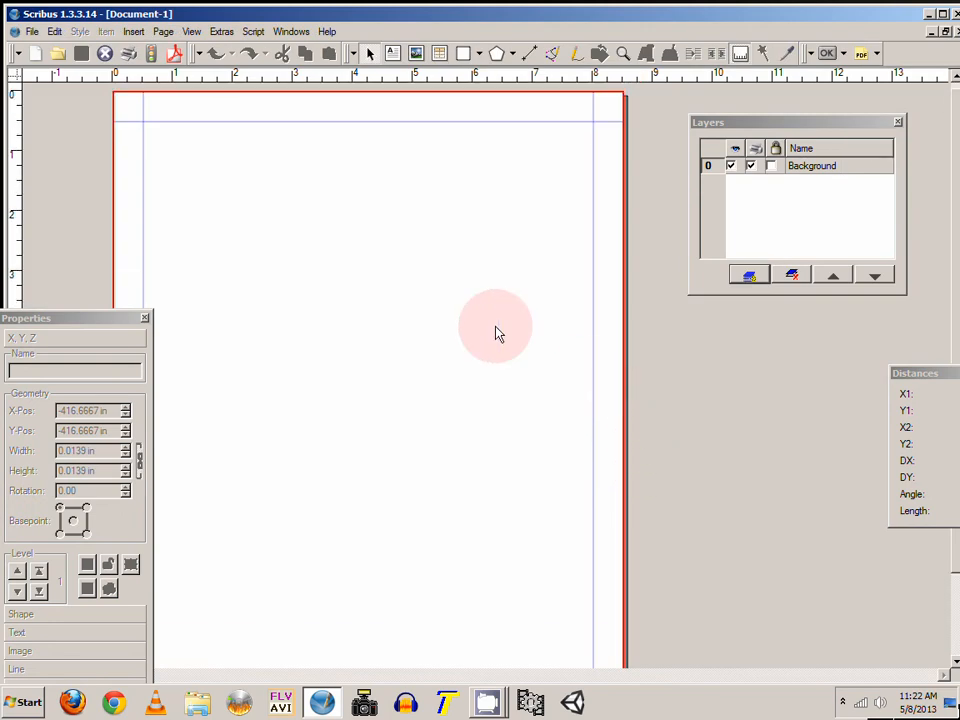
Step: Zoom in and out on the blank page with the Zoom tool
left_click_drag(934, 373, 754, 364)
left_click(623, 53)
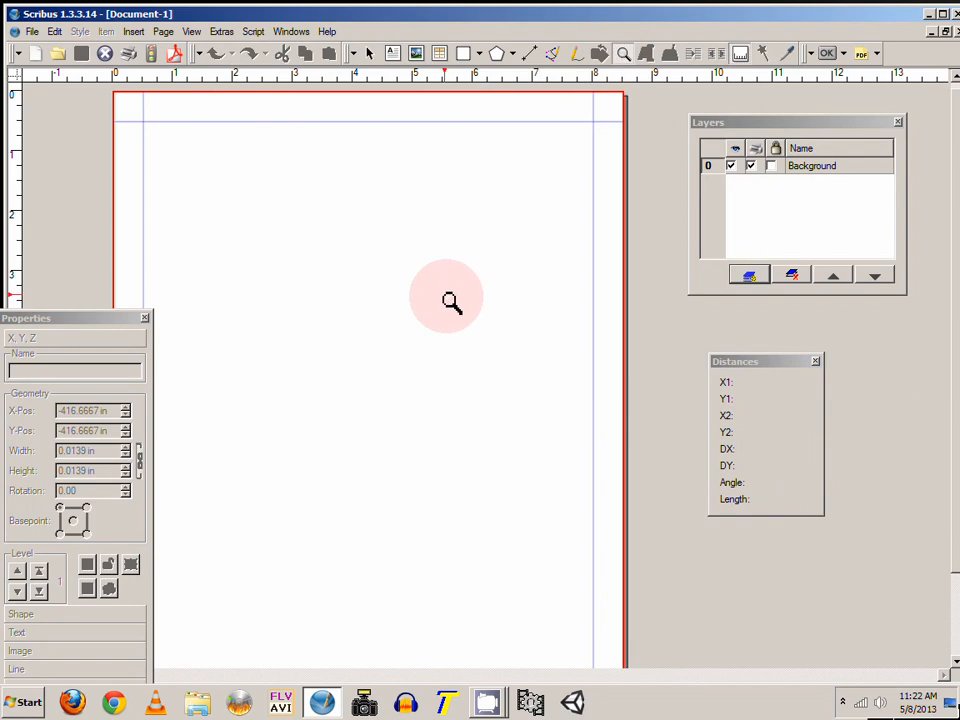
left_click(359, 334)
left_click(378, 327)
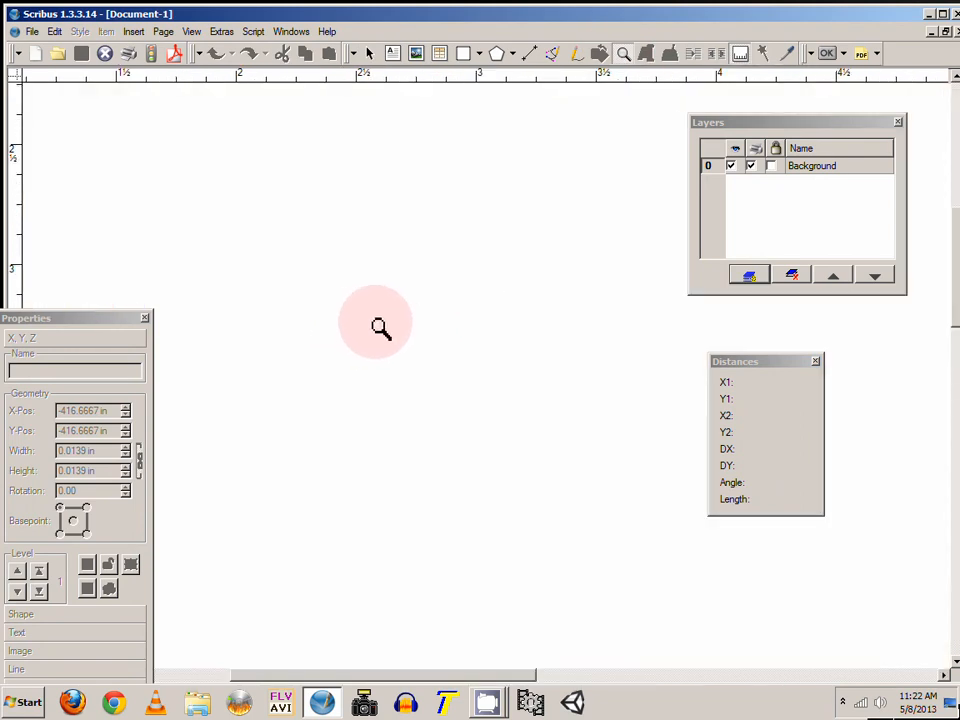
right_click(381, 320)
right_click(482, 317)
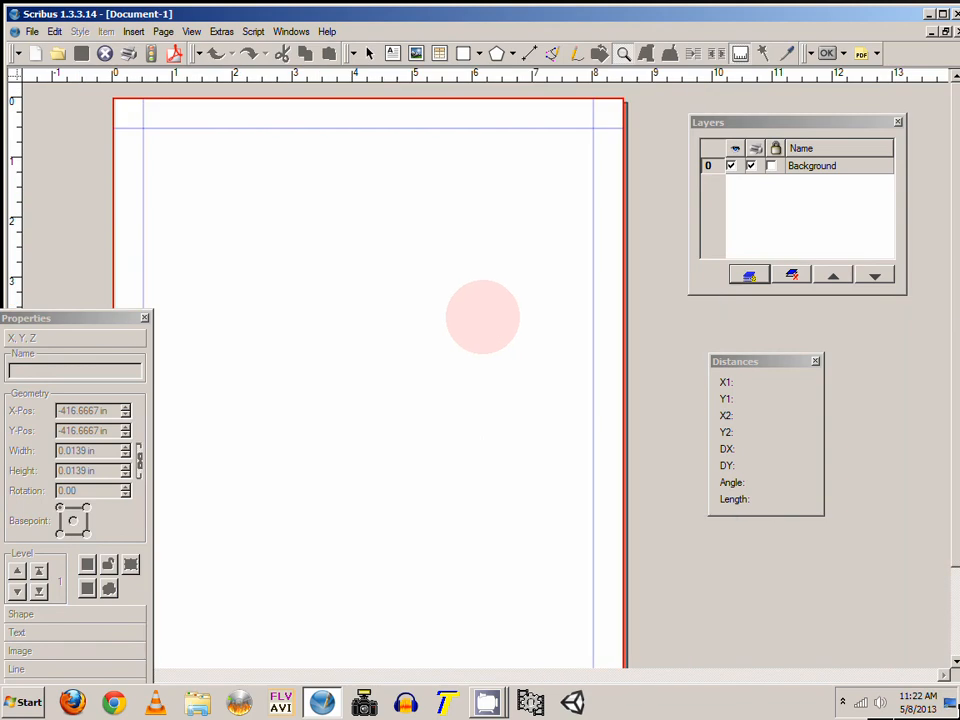
left_click(423, 297)
left_click(426, 300)
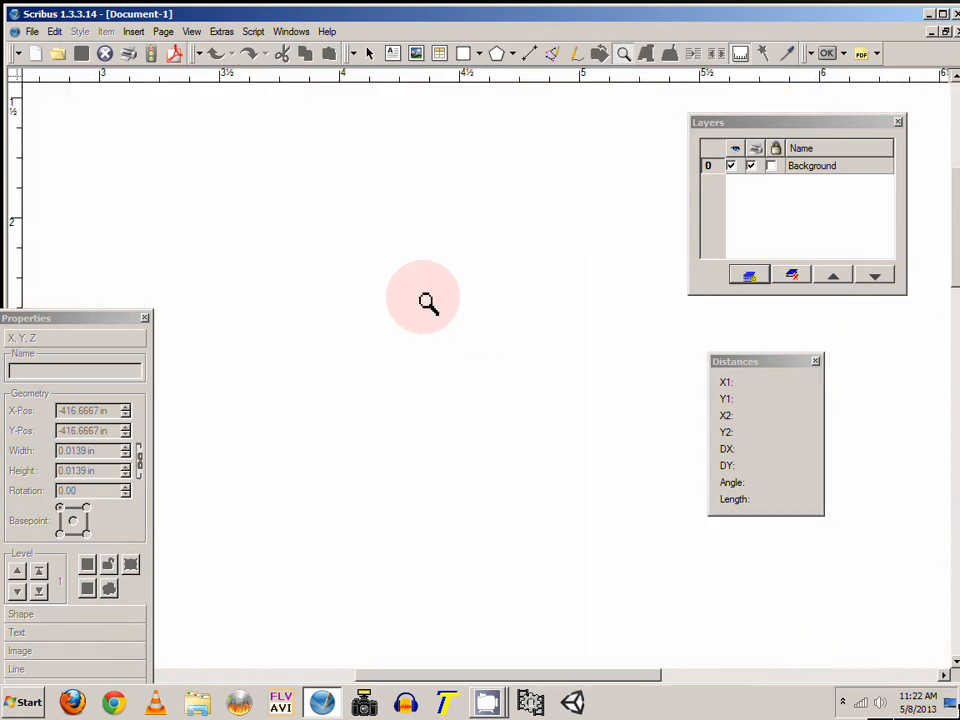
left_click(427, 300)
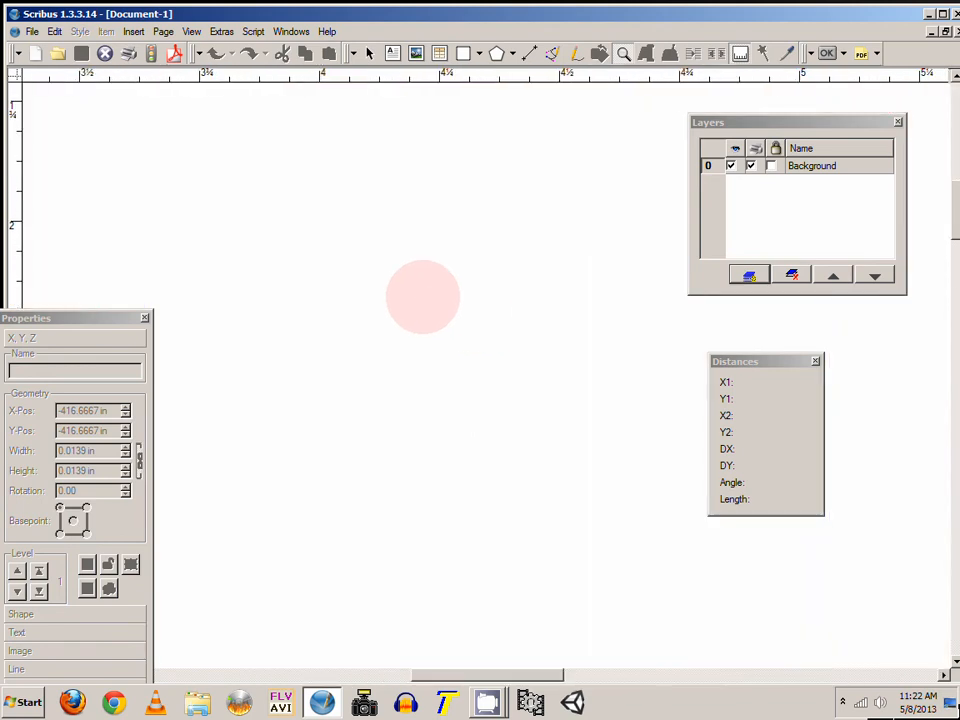
right_click(424, 296)
right_click(425, 296)
right_click(425, 295)
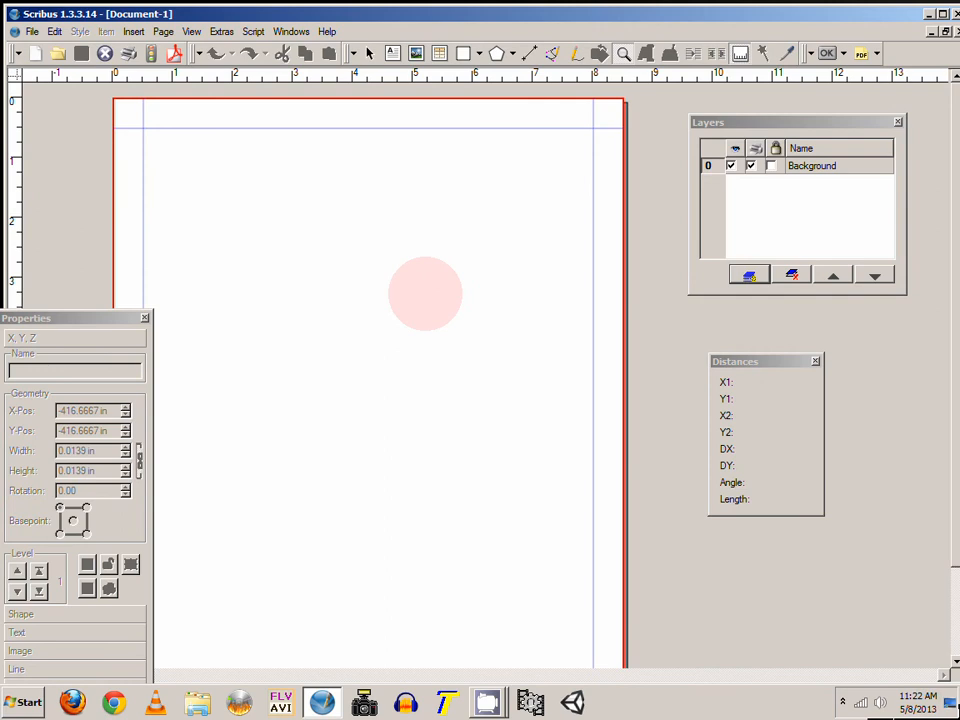
Step: Move the Properties panel beside the Distances panel and return to a full view of the page
left_click_drag(47, 327, 826, 327)
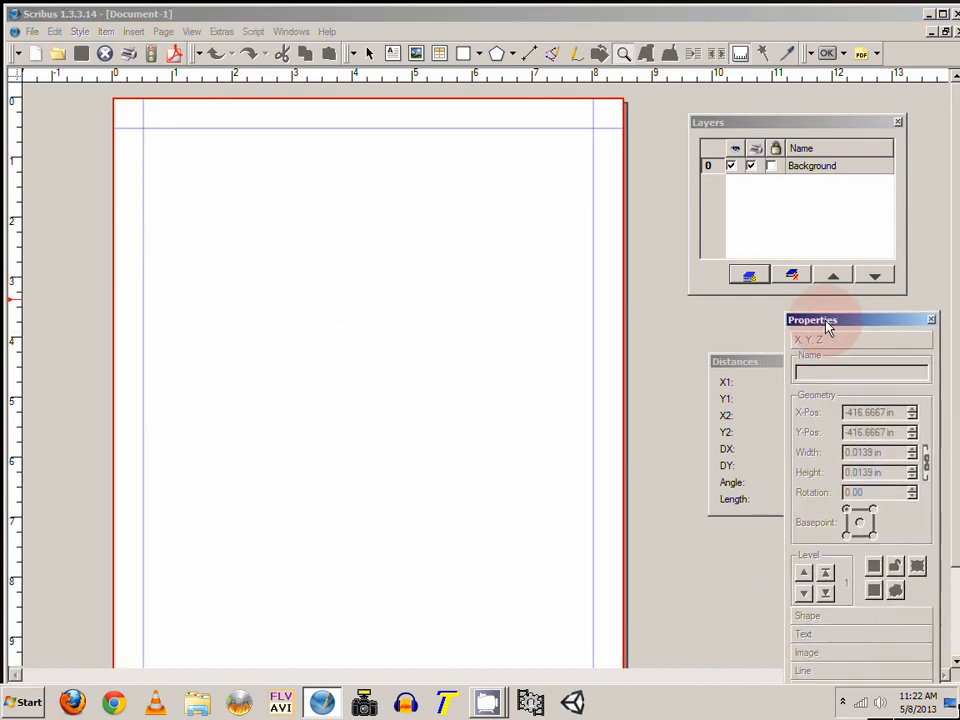
right_click(503, 271)
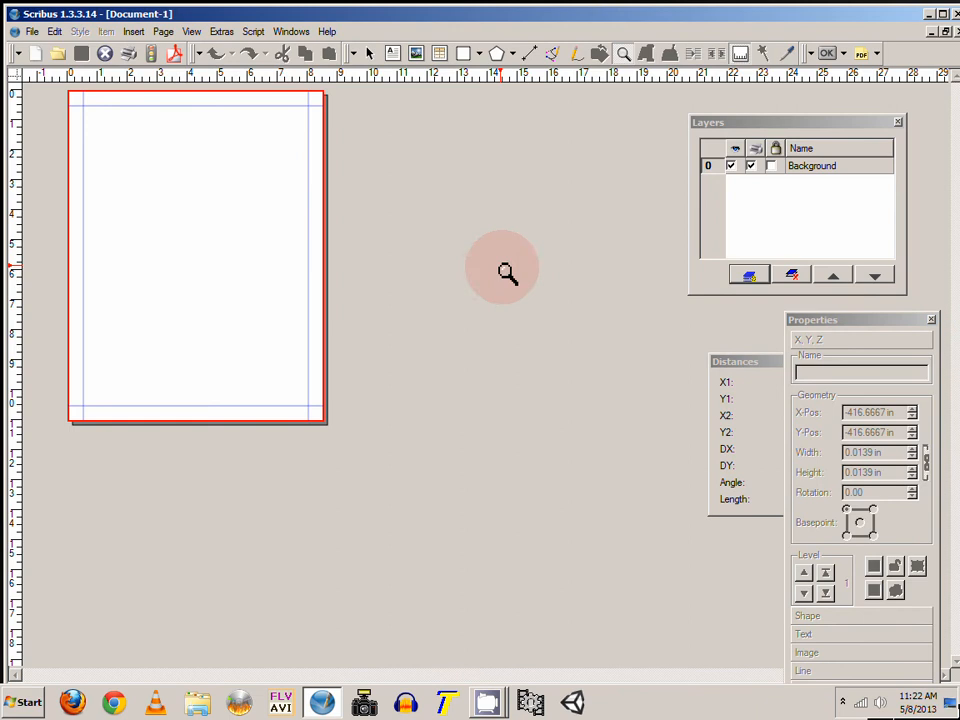
left_click(174, 156)
scroll(399, 197, "down", 3)
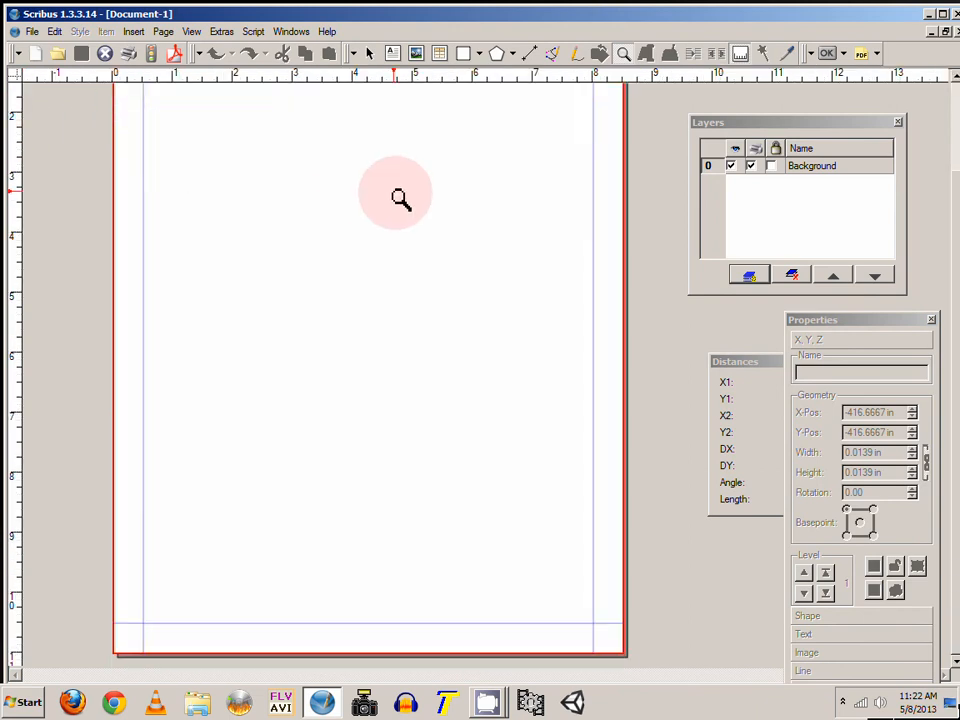
scroll(611, 118, "up", 3)
scroll(619, 107, "down", 3)
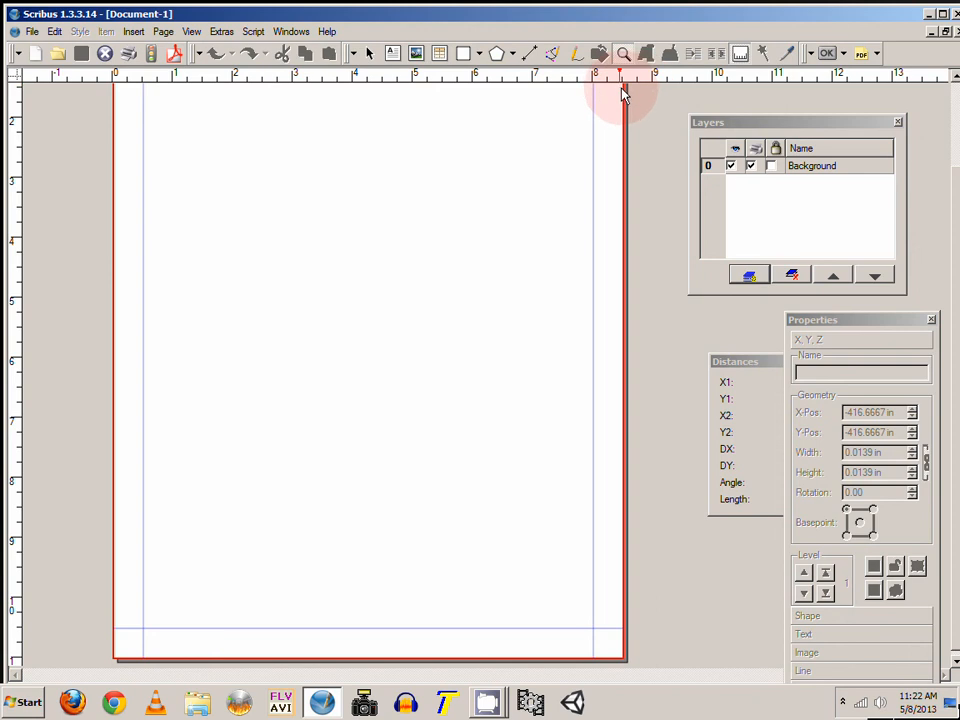
scroll(480, 249, "up", 3)
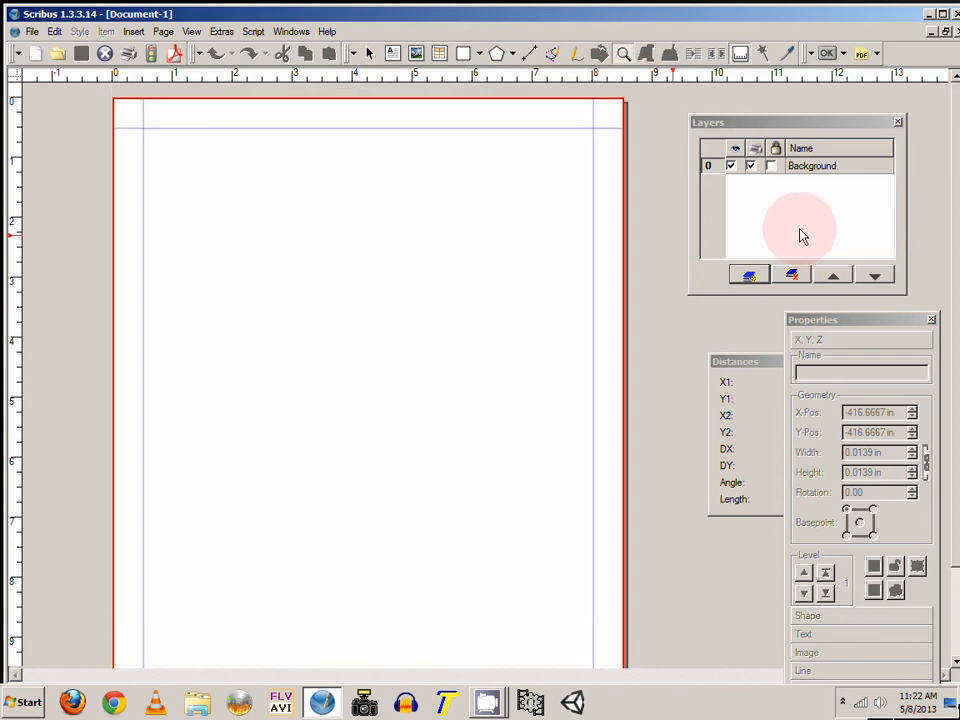
Step: Rename the Background layer to Background Image
left_click(800, 130)
left_click(820, 166)
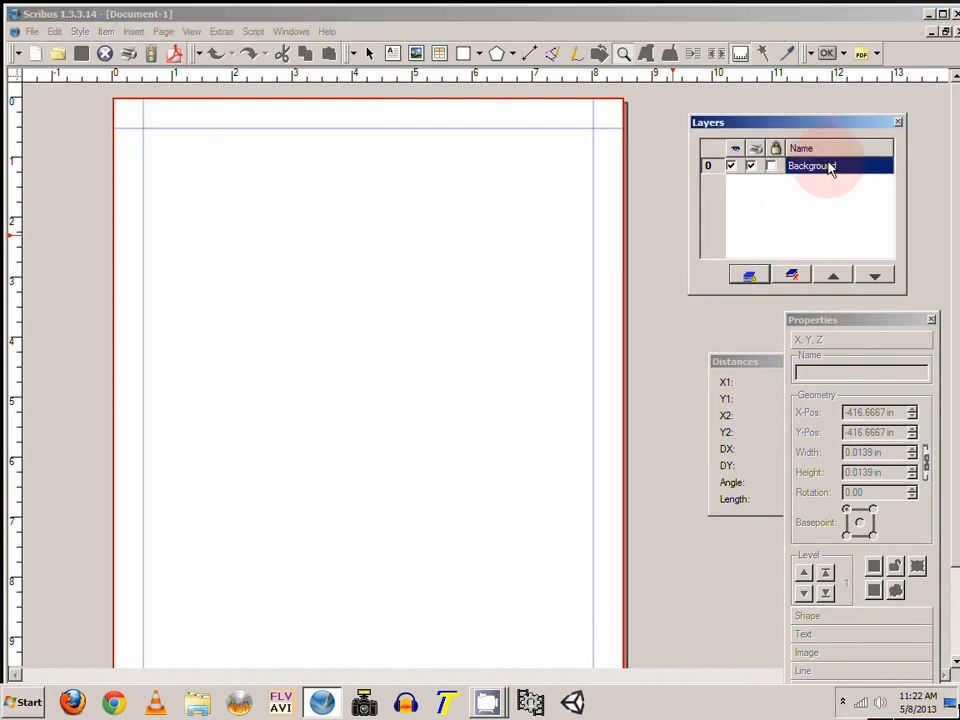
double_click(825, 166)
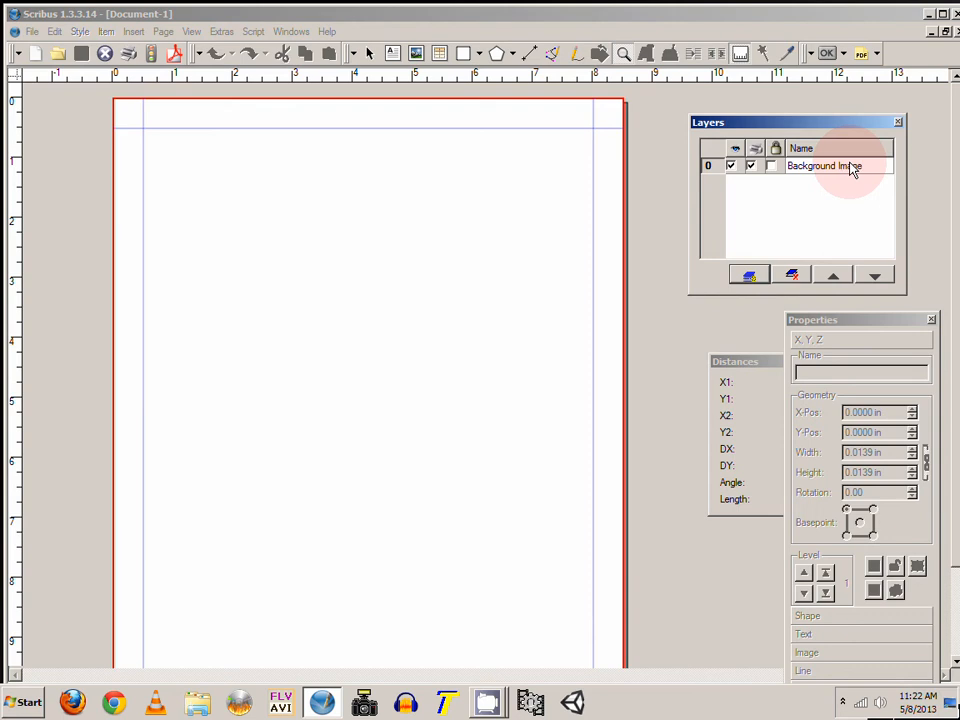
key("Return")
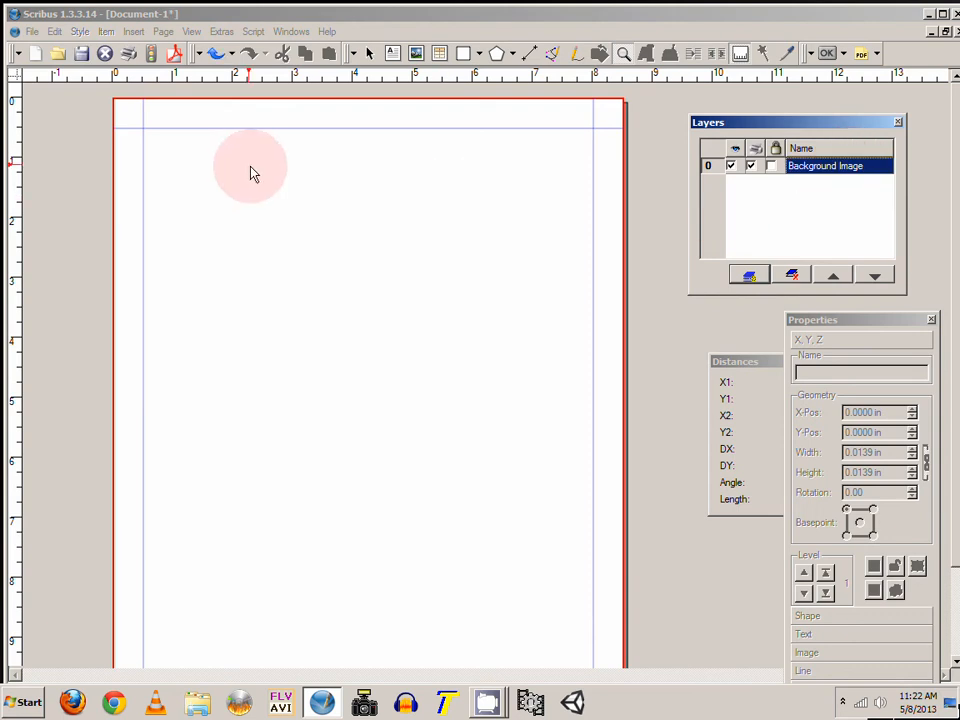
Step: Draw an image frame of about 8.5 × 11 in covering the whole page
left_click(459, 165)
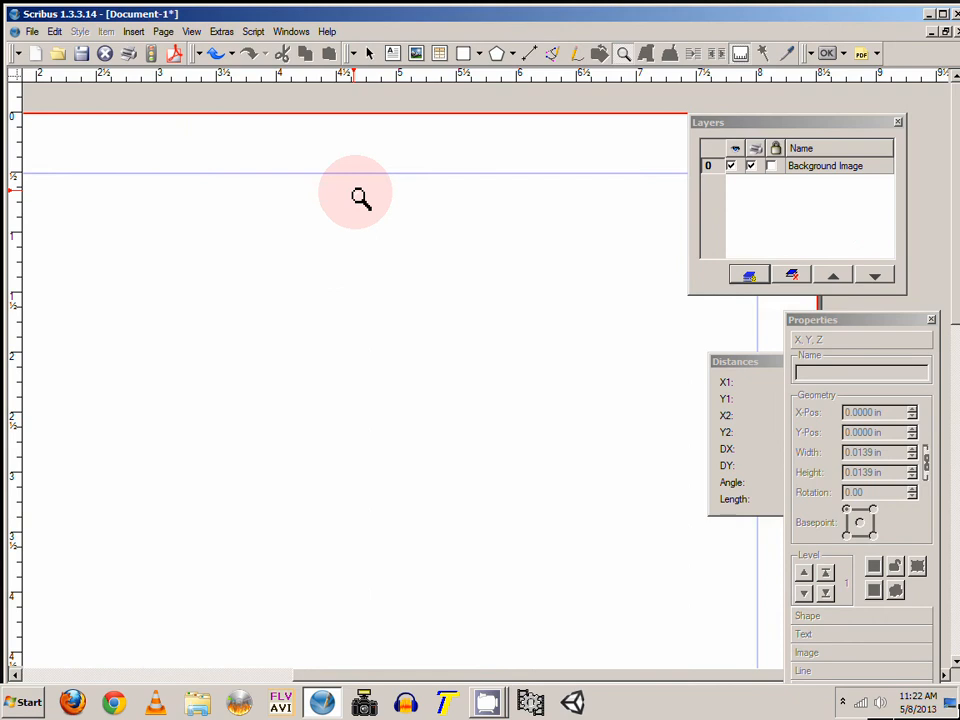
right_click(360, 197)
right_click(360, 197)
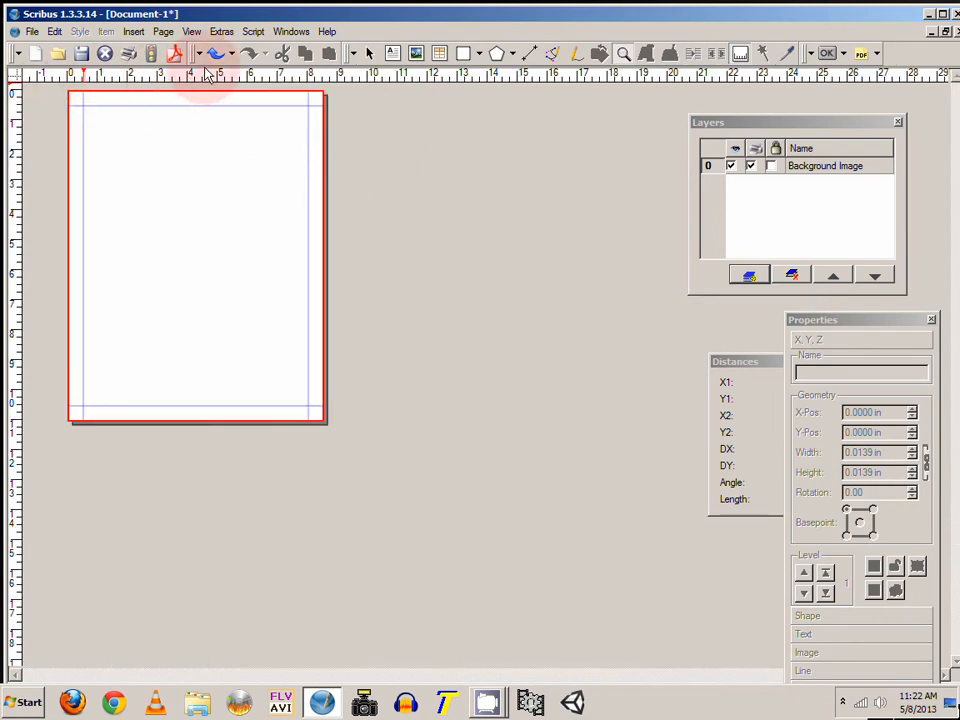
left_click(416, 54)
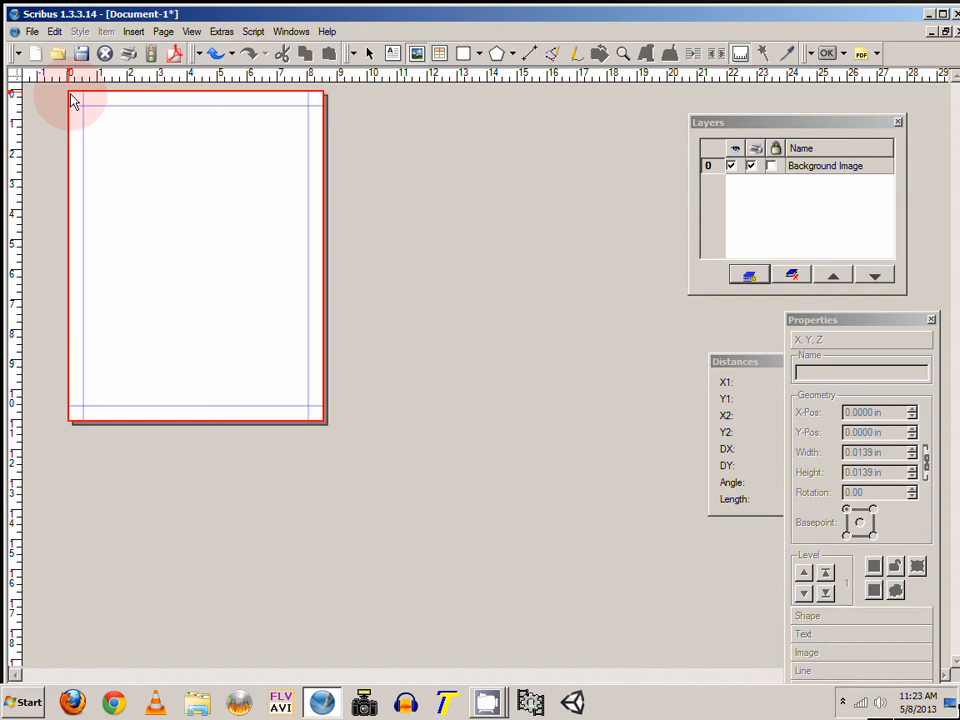
left_click_drag(72, 100, 311, 418)
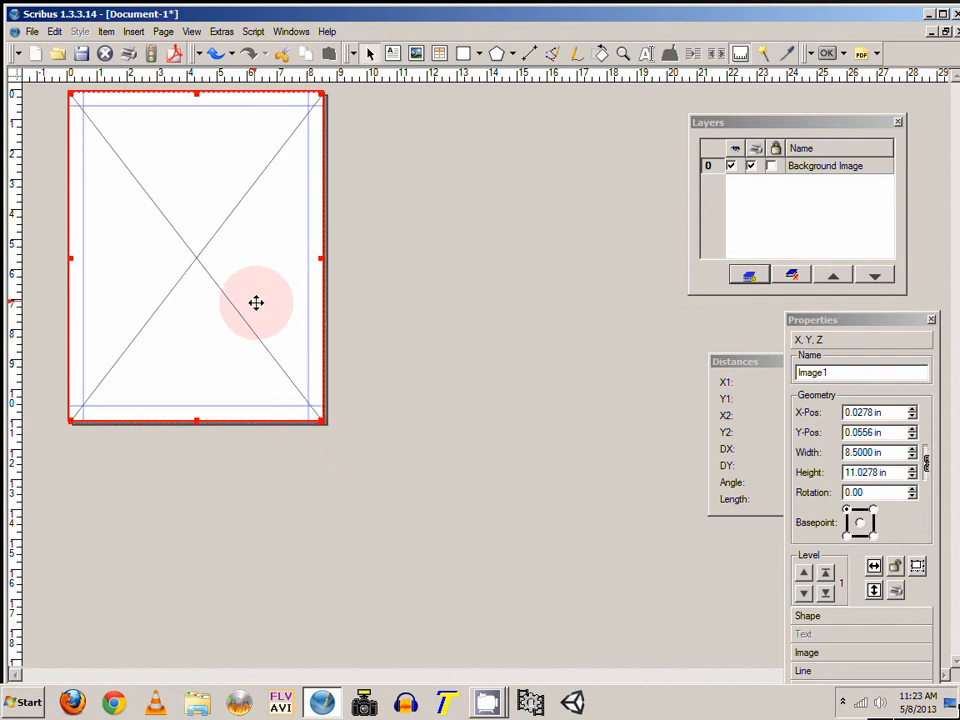
Step: Load AMD Processor.png into the image frame
right_click(212, 175)
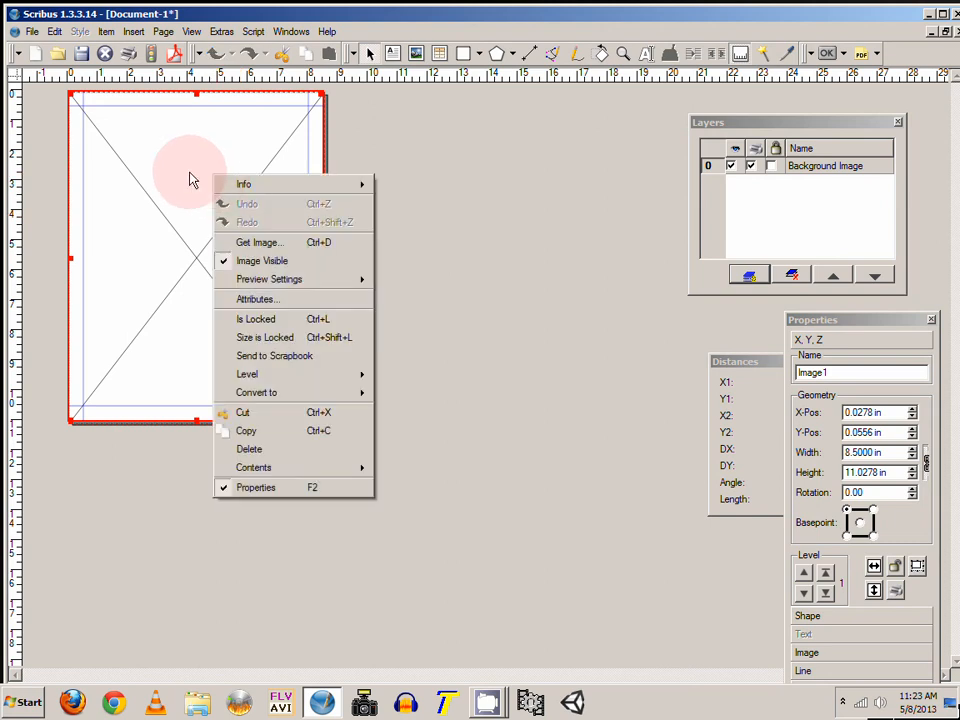
left_click(278, 244)
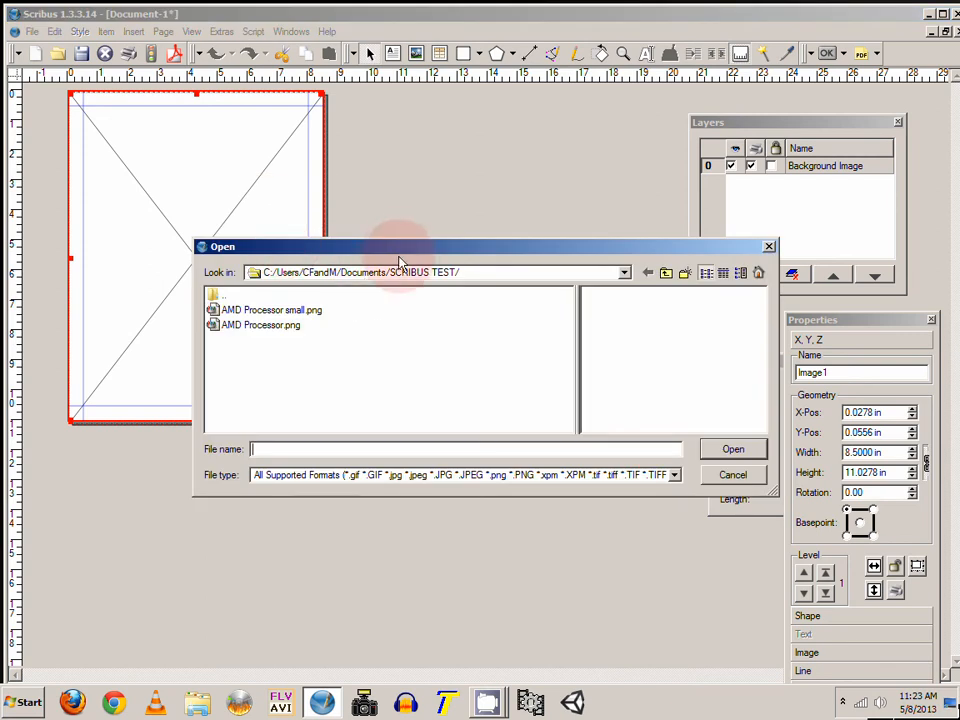
left_click_drag(398, 247, 380, 229)
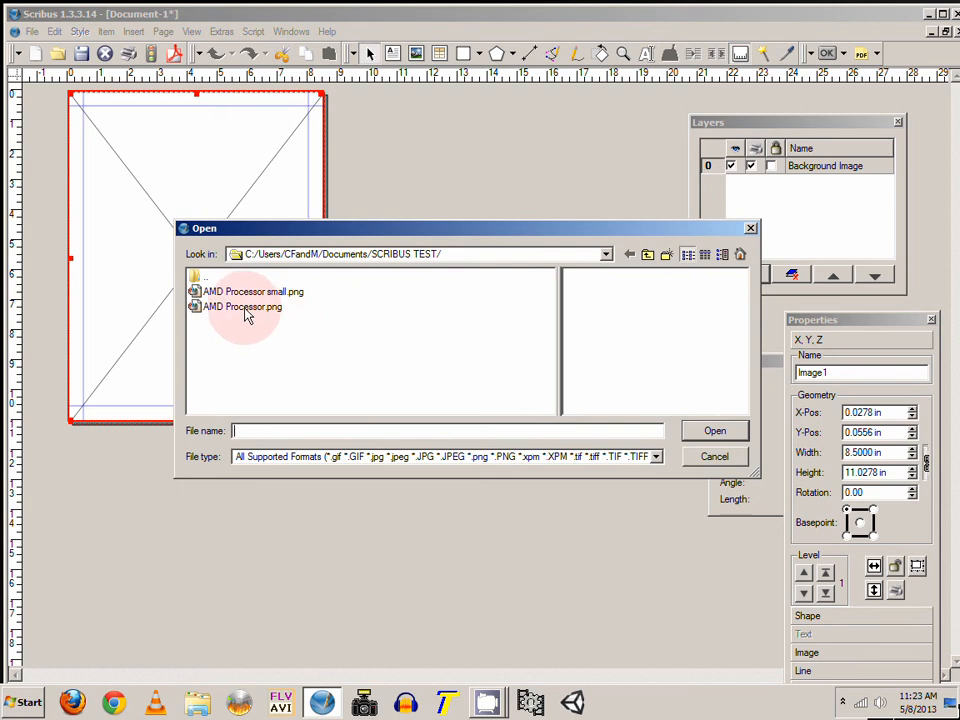
left_click(245, 309)
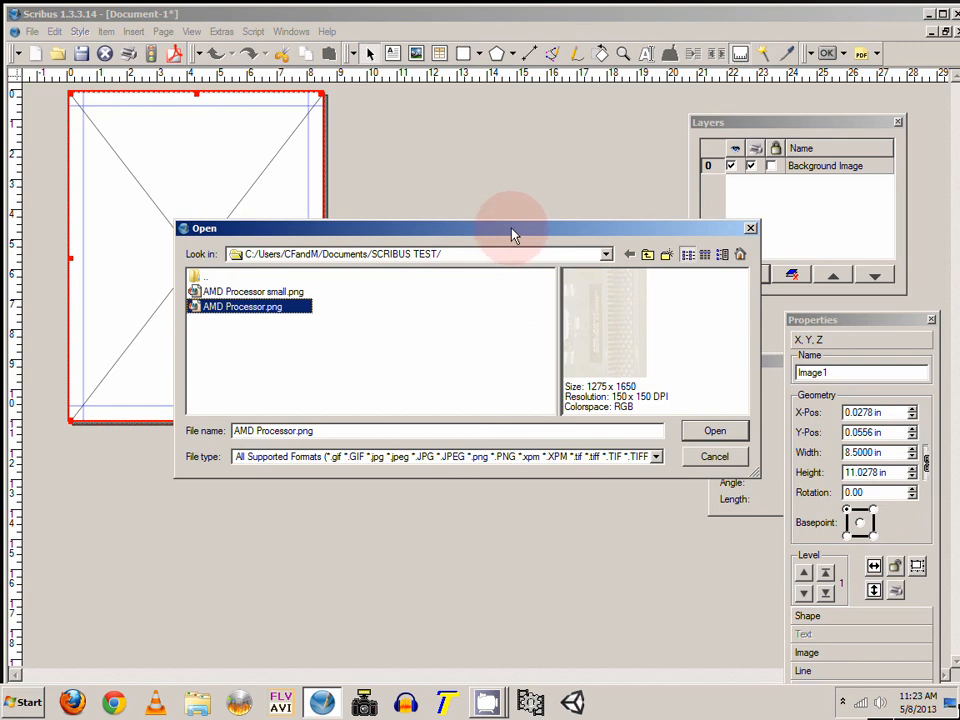
left_click_drag(514, 230, 478, 225)
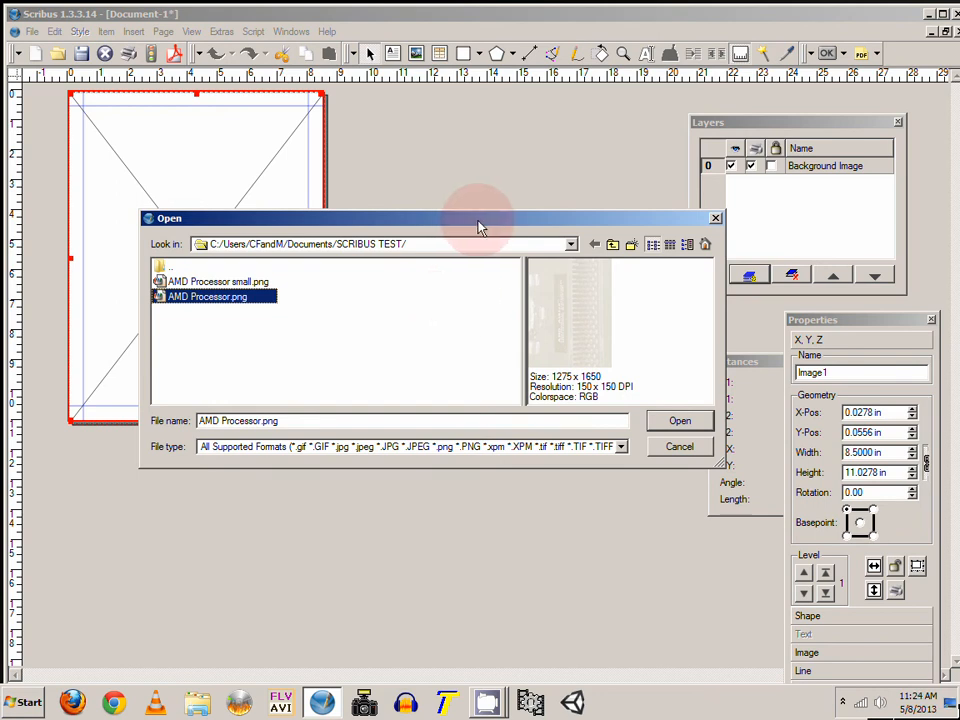
left_click_drag(474, 227, 495, 203)
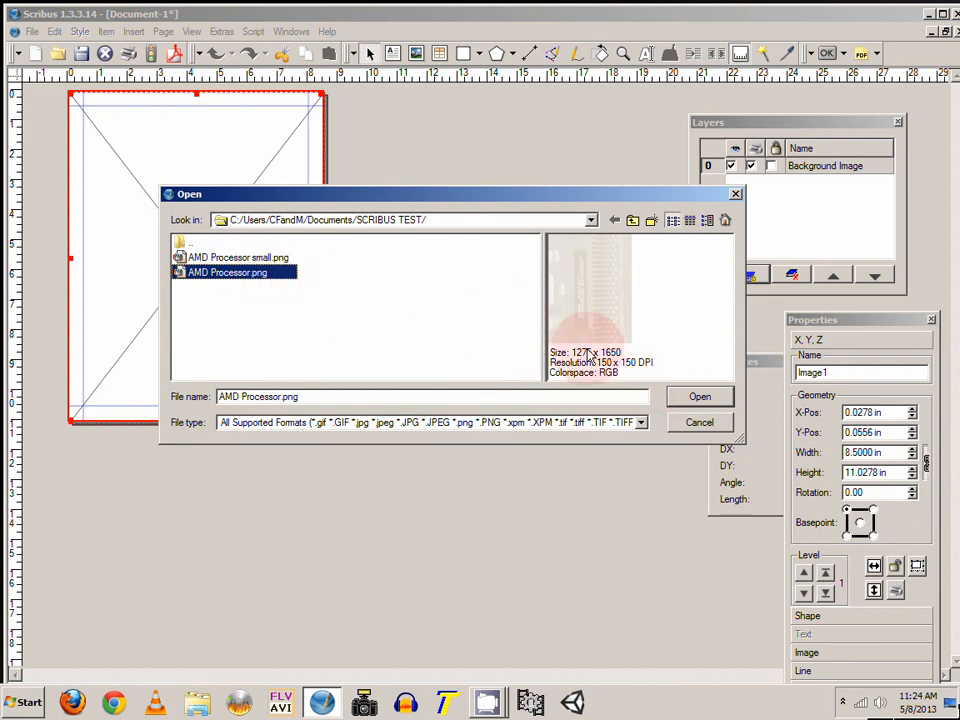
left_click(695, 400)
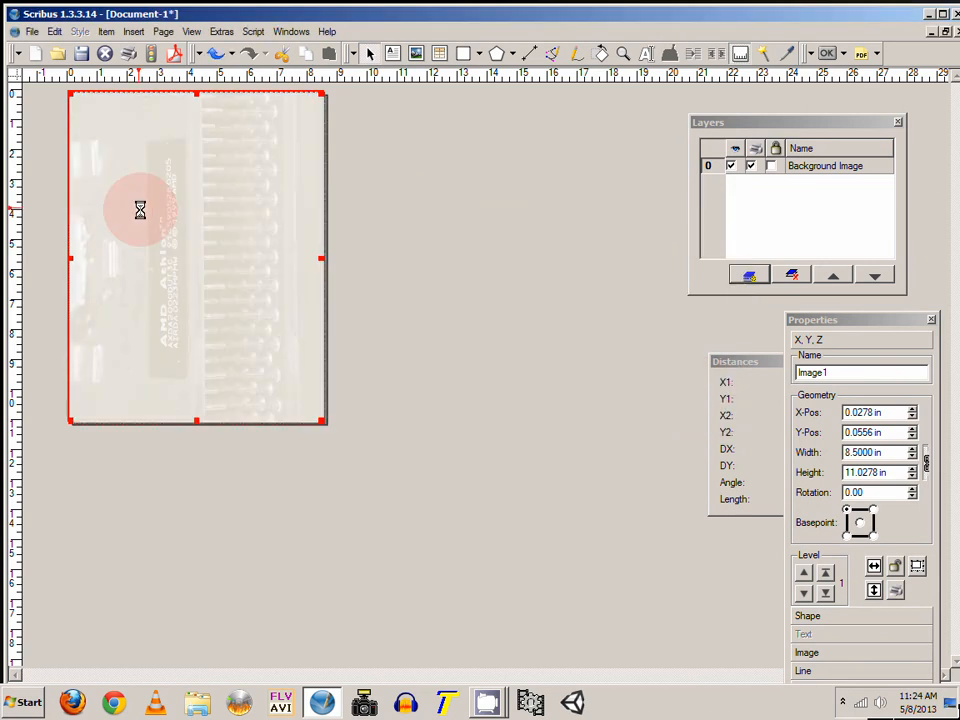
Step: Deselect the frame and zoom in to inspect the placed background image
left_click(379, 259)
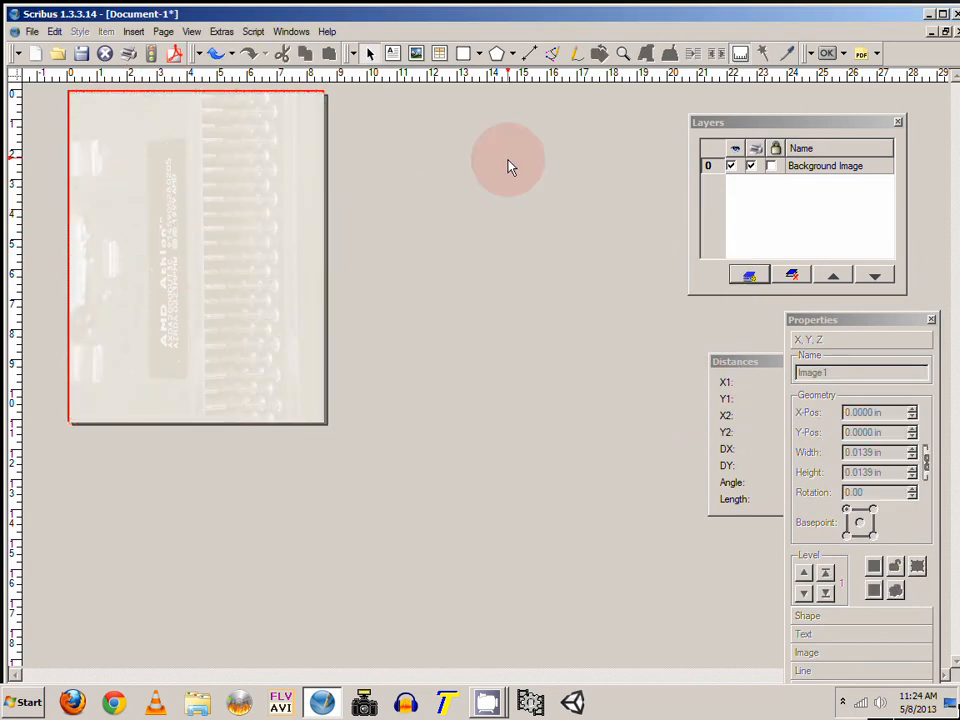
left_click(621, 56)
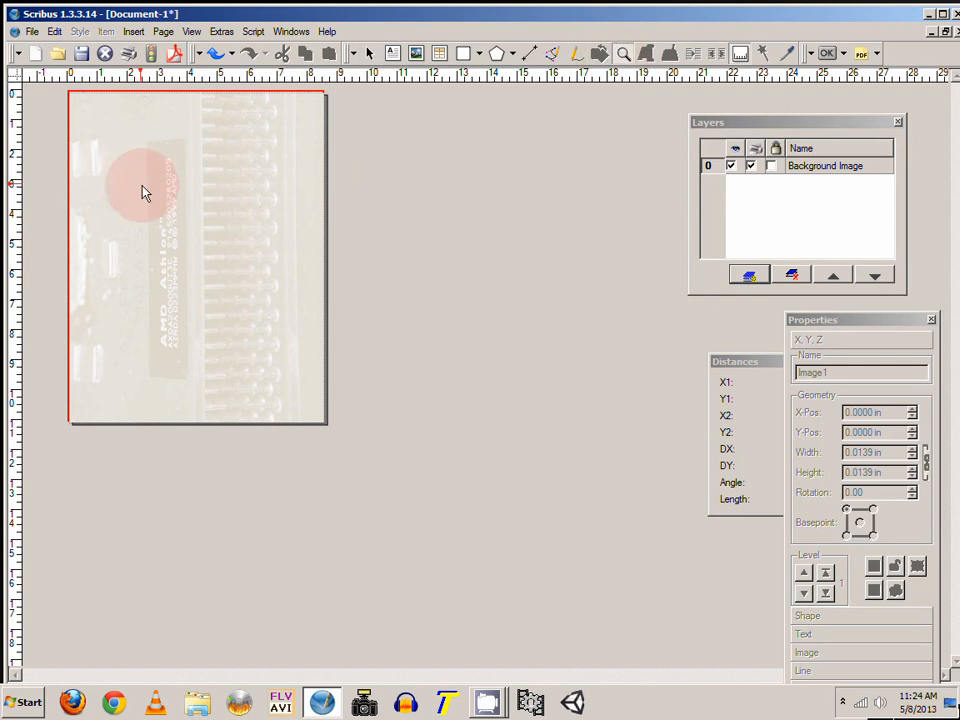
left_click(165, 176)
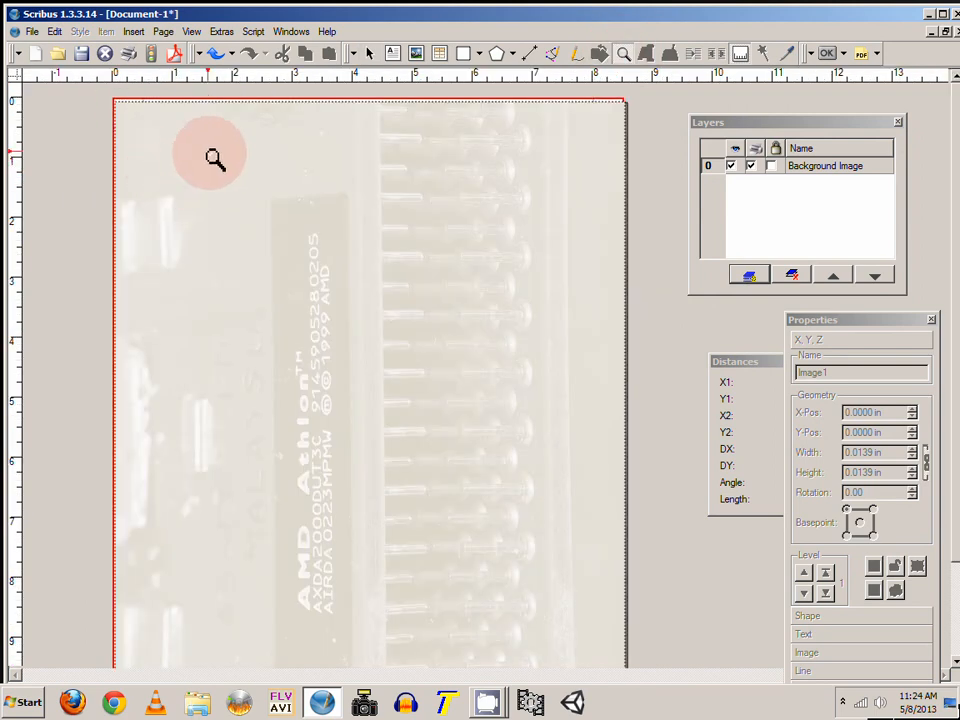
left_click(370, 58)
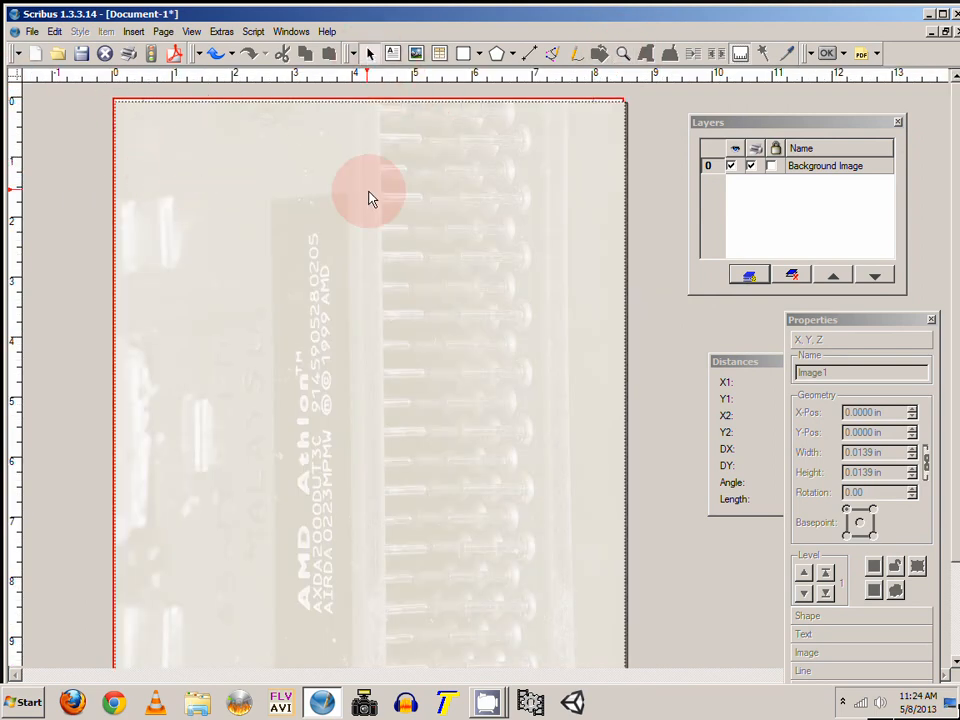
Step: Shrink the background image frame from its top-right corner to about 7.5 × 9.9 in
left_click(334, 357)
left_click_drag(337, 352, 331, 350)
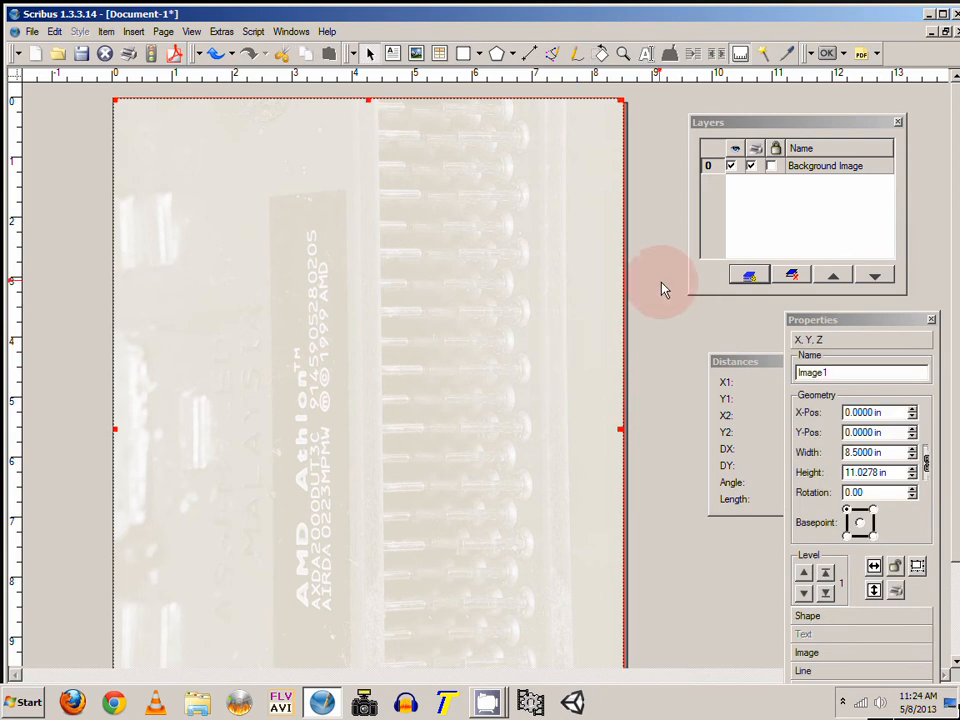
scroll(668, 207, "down", 3)
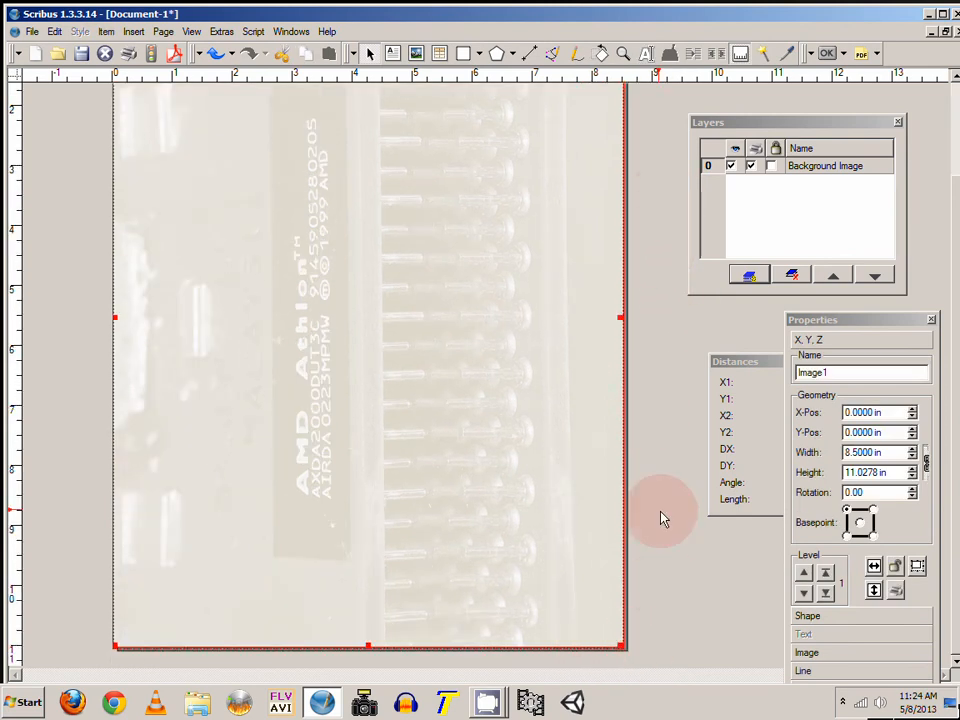
scroll(658, 510, "up", 3)
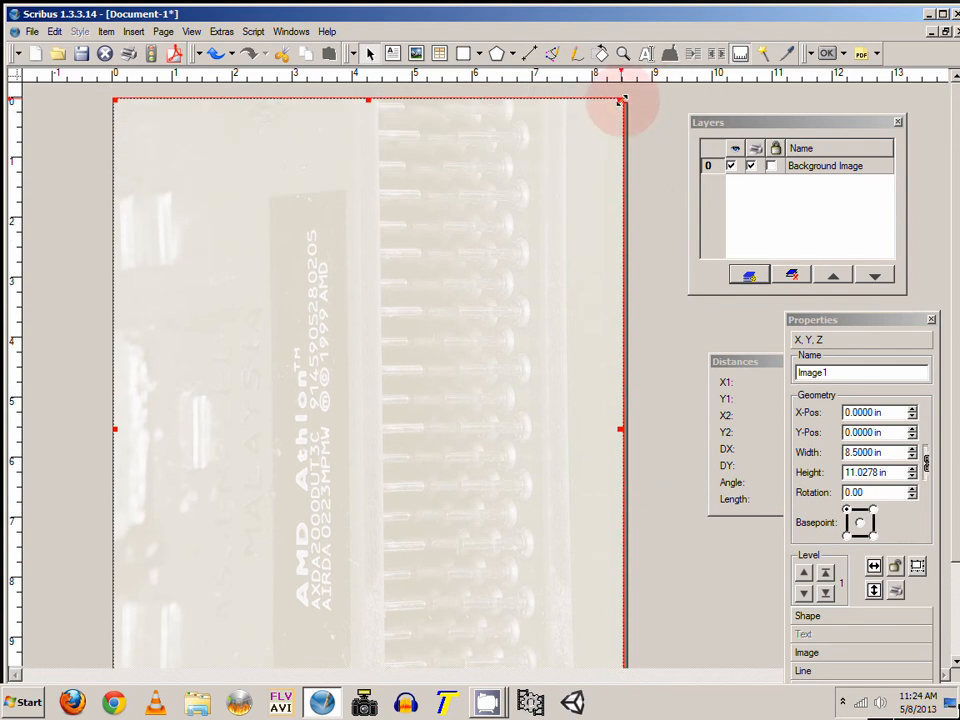
left_click_drag(620, 101, 562, 170)
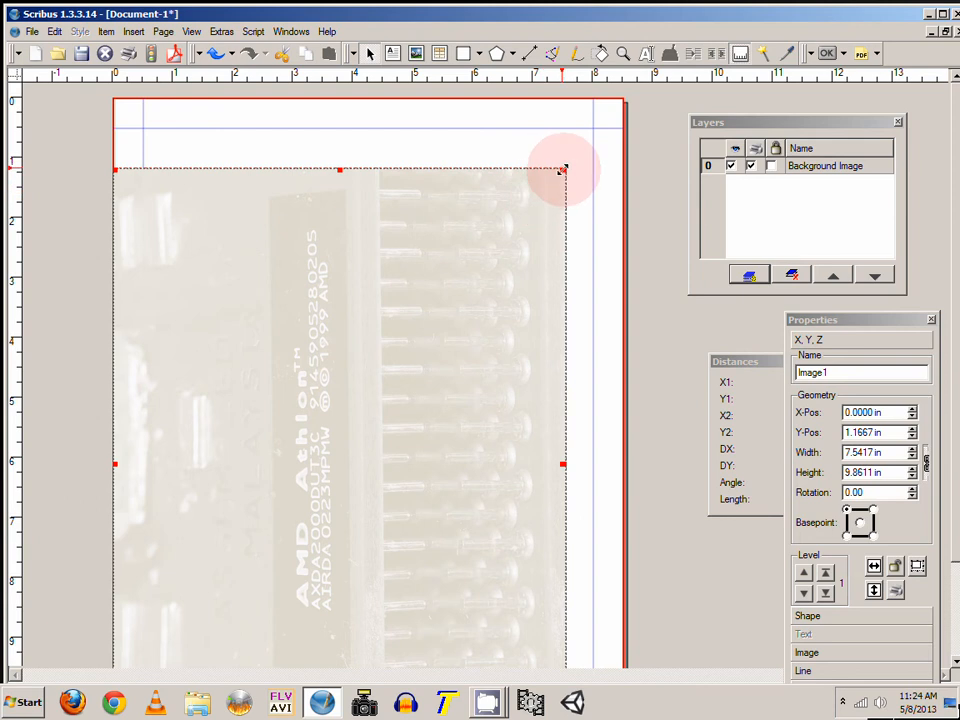
Step: Set the frame's image to scale to the frame size, keeping it proportional
left_click_drag(817, 326, 746, 226)
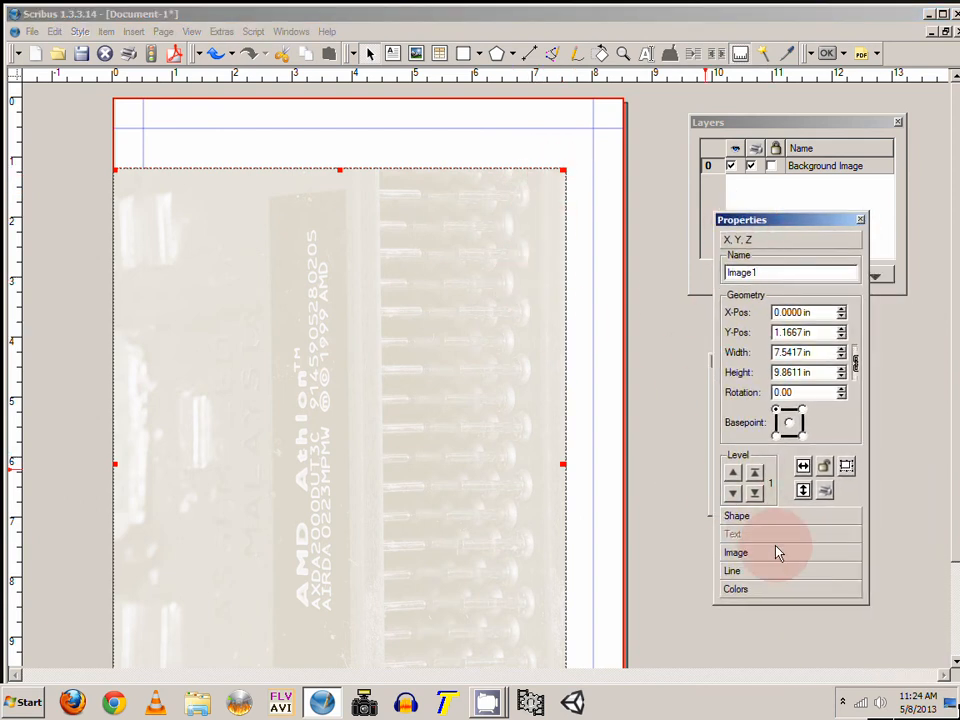
mouse_move(773, 223)
left_mouse_down()
mouse_move(789, 214)
mouse_move(761, 208)
left_mouse_up()
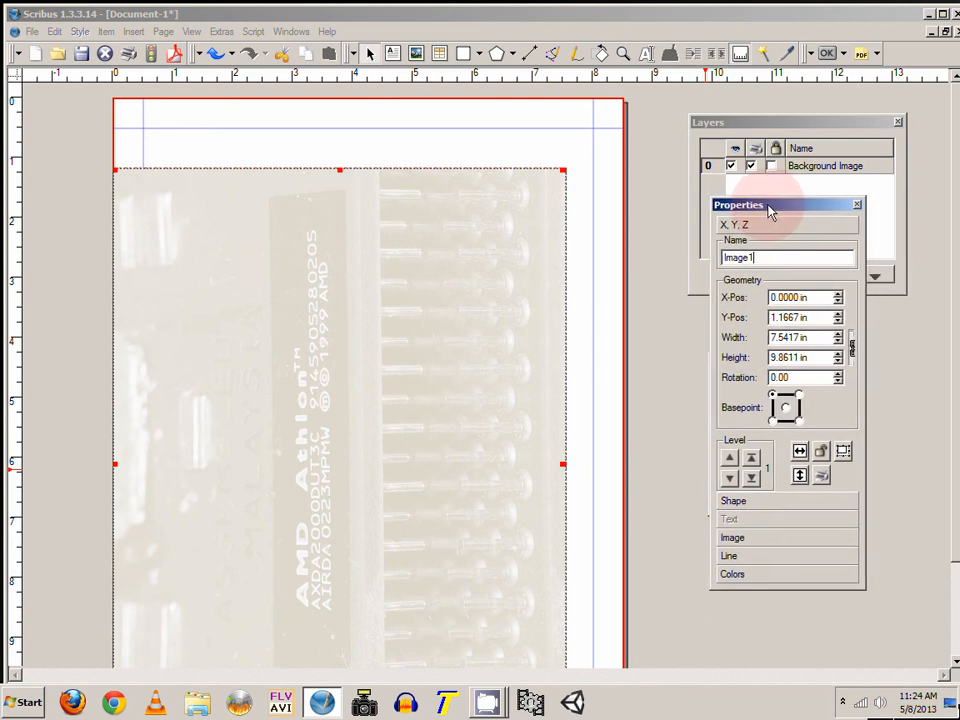
left_click(752, 541)
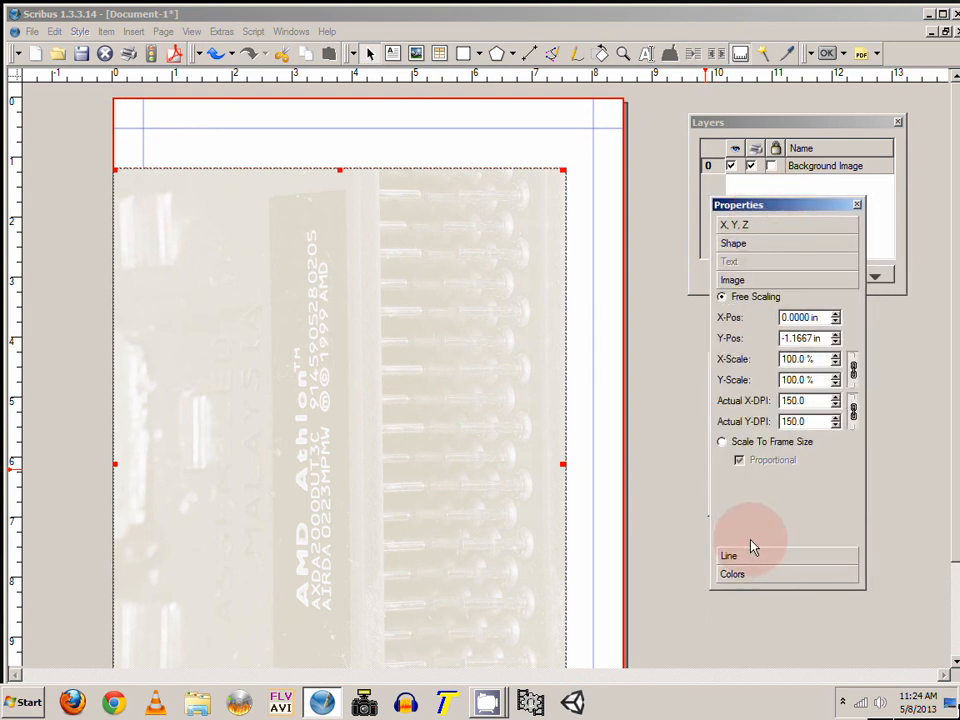
left_click(723, 445)
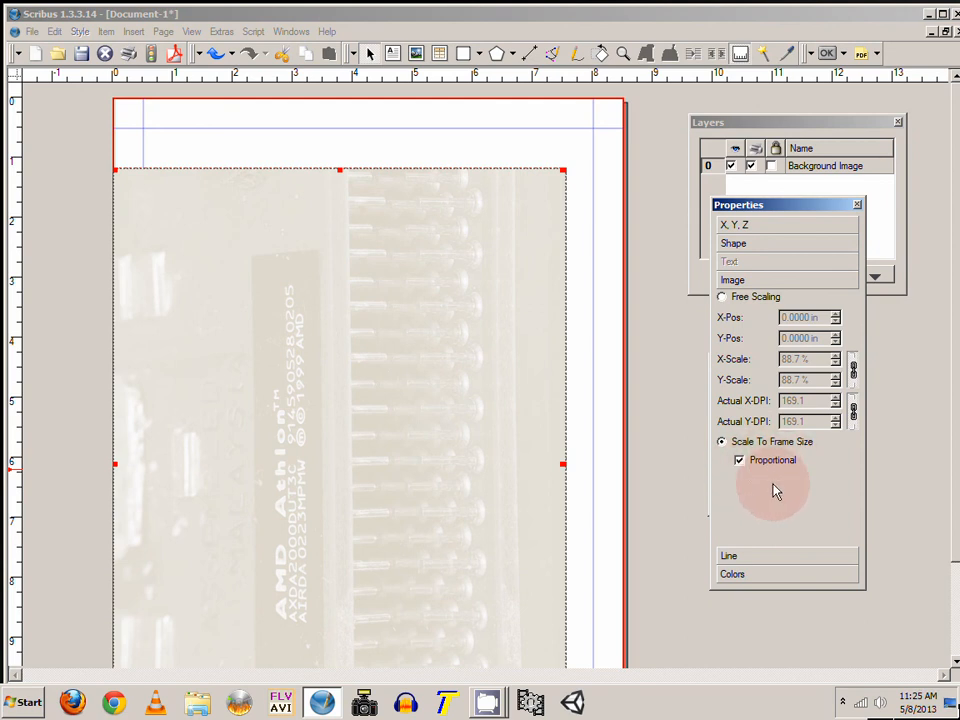
Step: Enlarge the image frame back to cover the whole page at about 8.5 × 11 in
left_click_drag(563, 170, 621, 101)
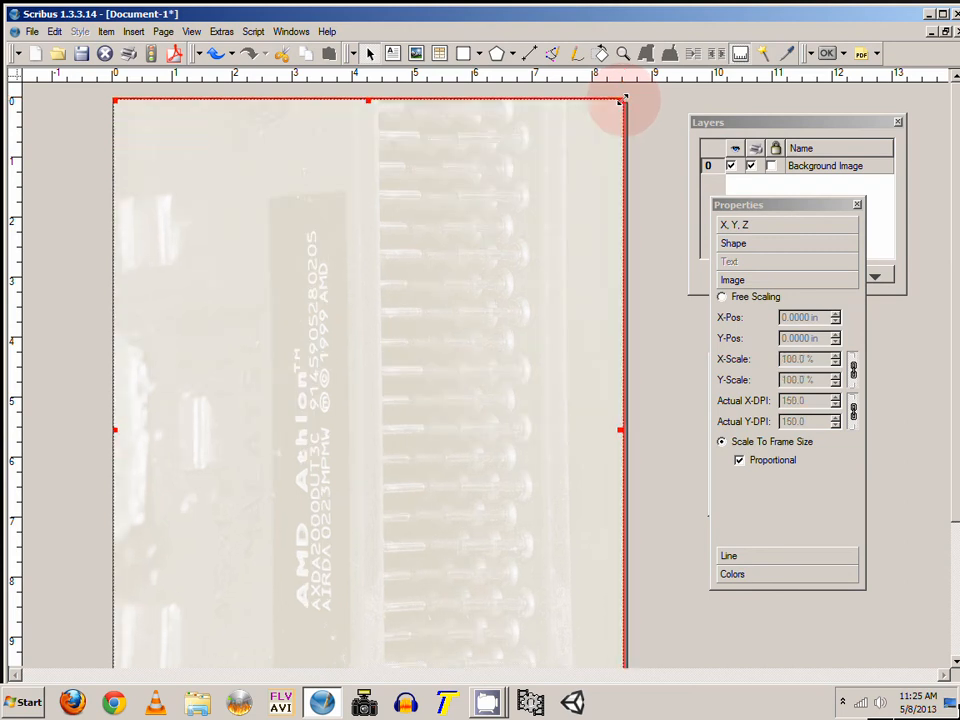
left_click(636, 146)
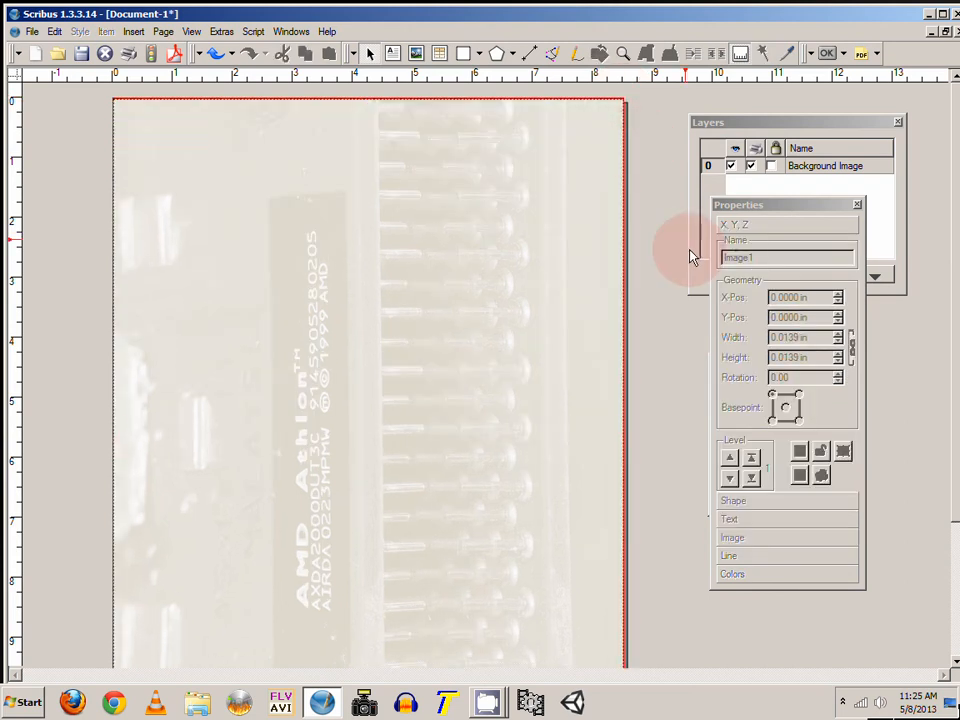
mouse_move(956, 328)
left_mouse_down()
mouse_move(957, 465)
mouse_move(955, 307)
left_mouse_up()
Step: Toggle the frame's image visibility off and back on
left_click(369, 297)
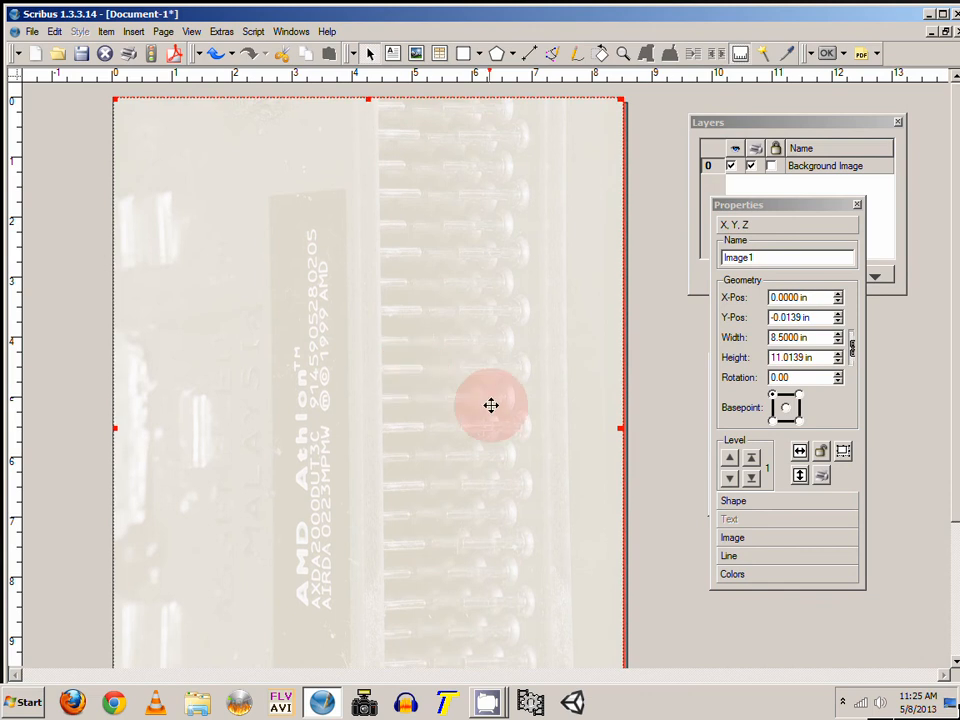
scroll(654, 396, "down", 3)
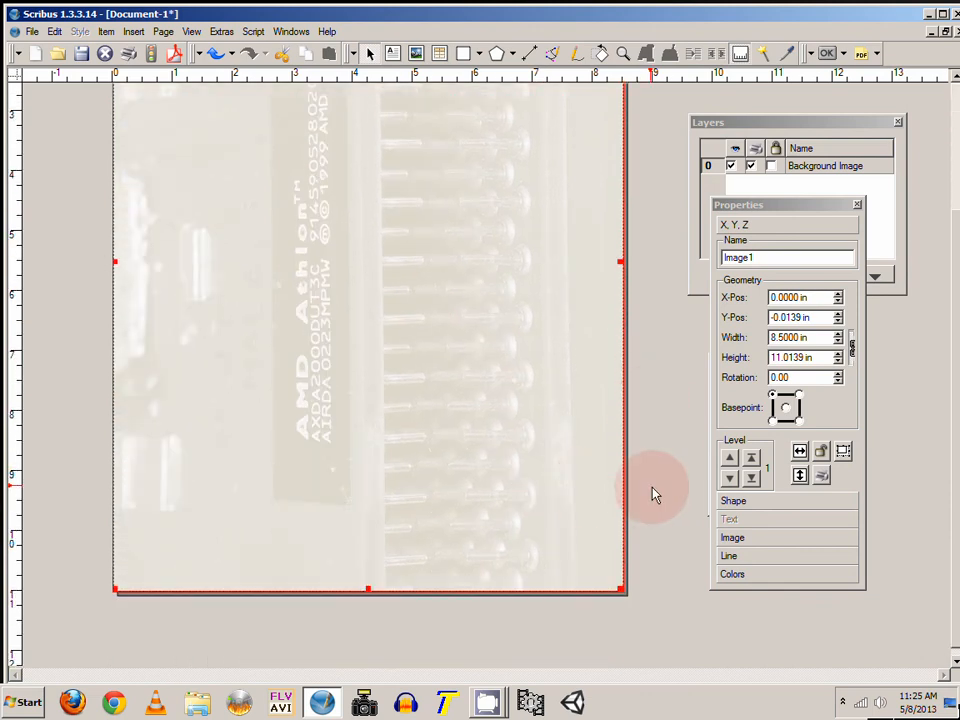
scroll(654, 497, "up", 3)
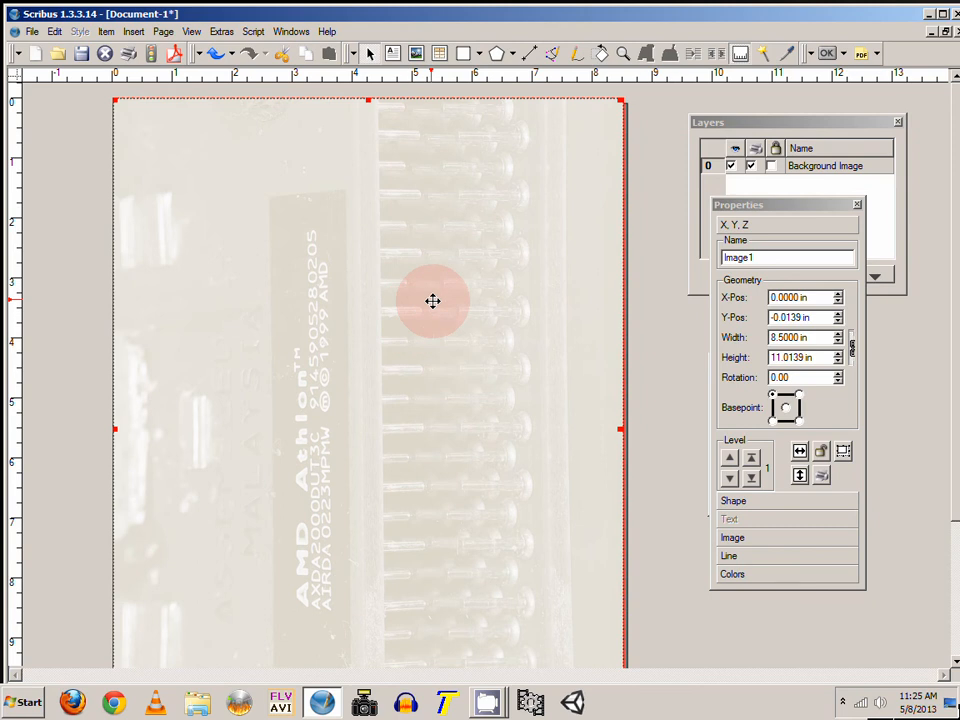
right_click(435, 242)
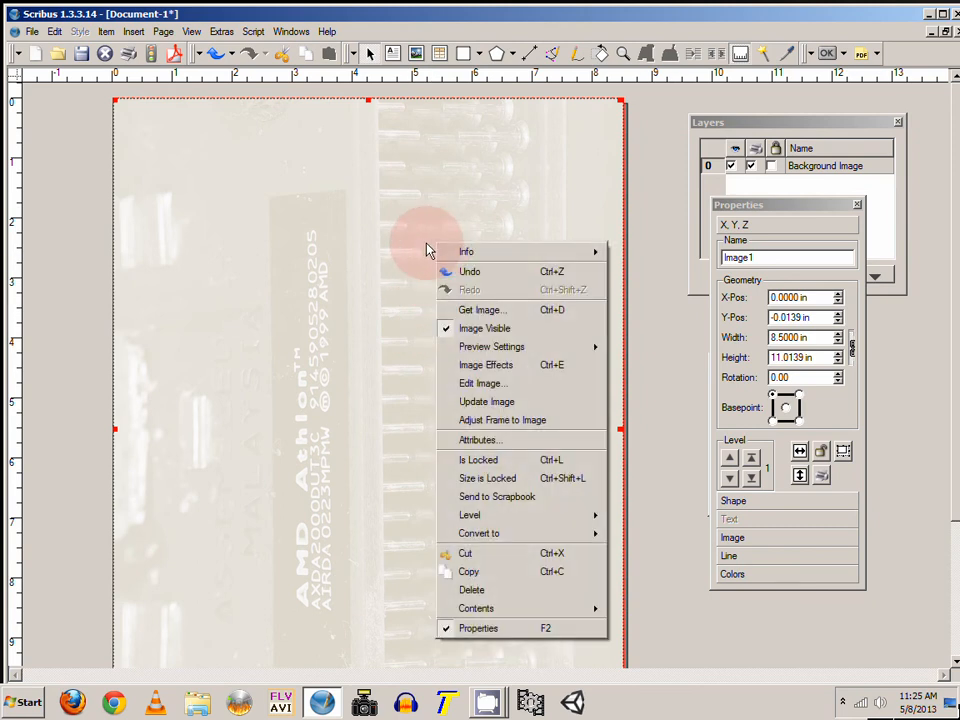
left_click(502, 330)
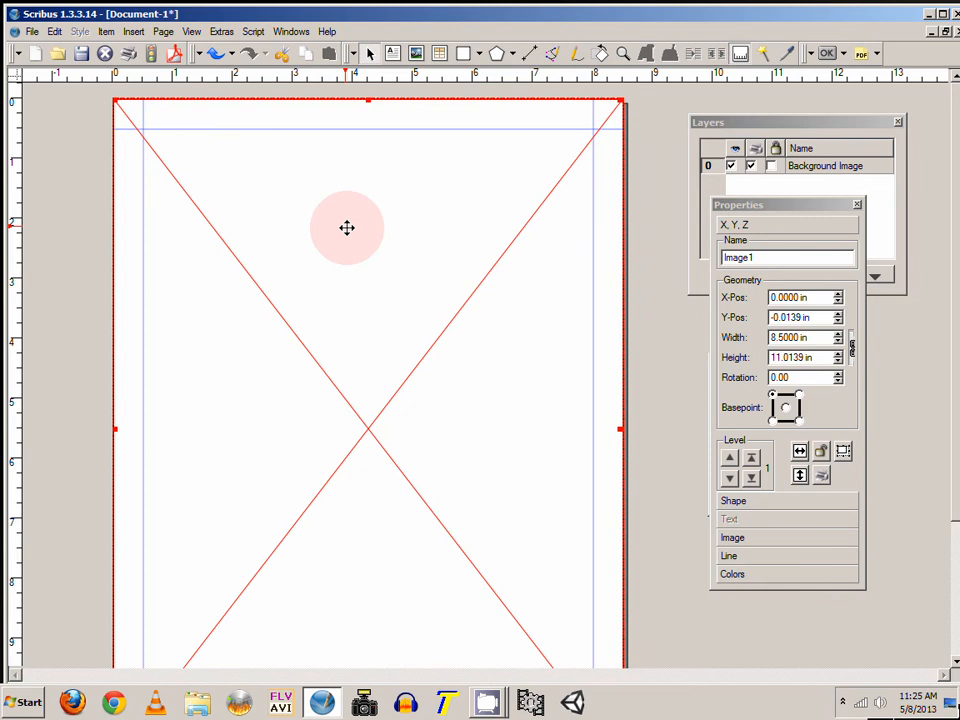
right_click(494, 302)
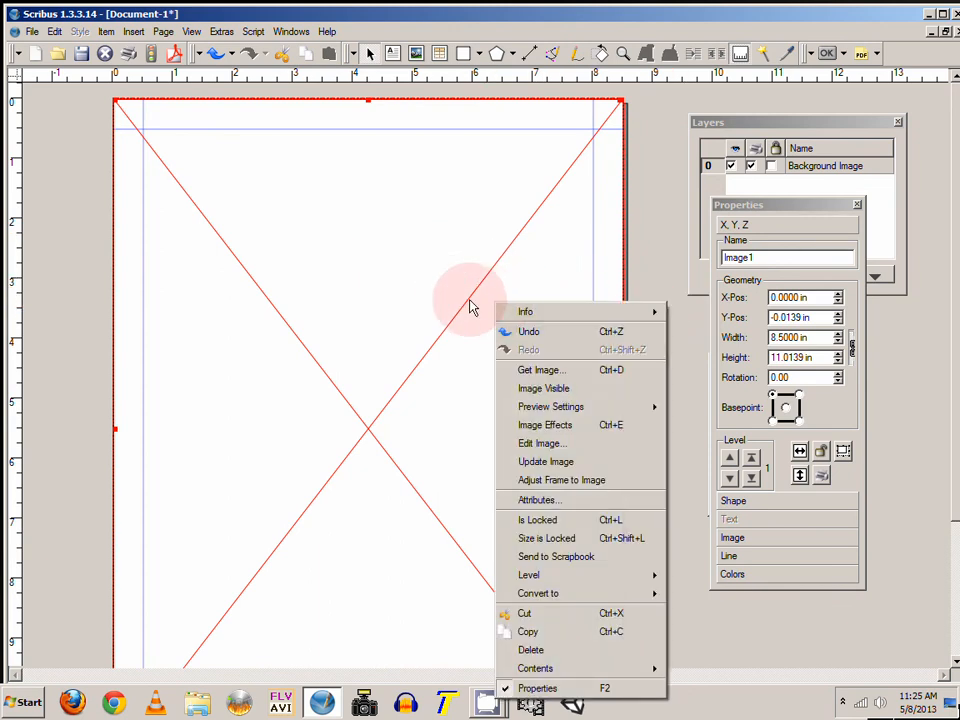
left_click(558, 396)
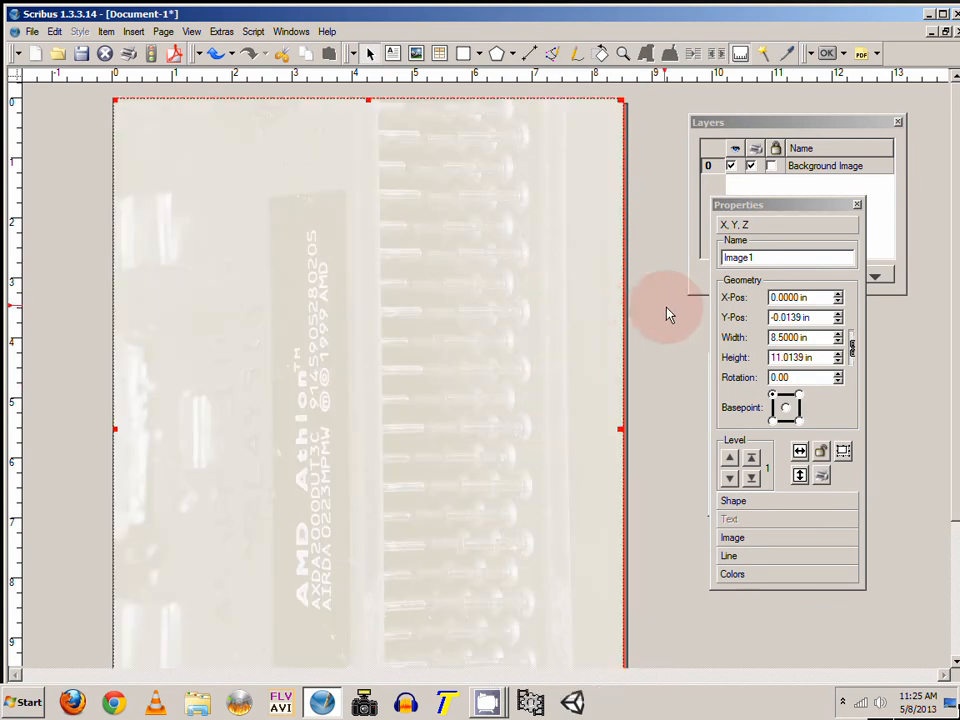
Step: Lock the Background Image layer and try dragging the background image frame
left_click_drag(793, 208, 825, 358)
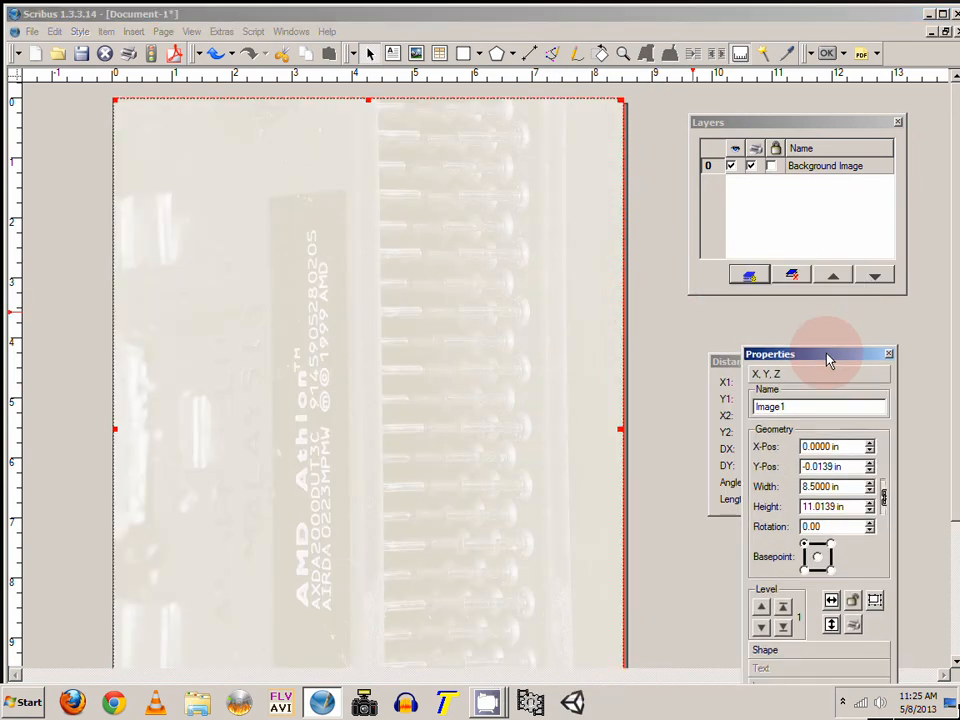
left_click_drag(795, 133, 762, 134)
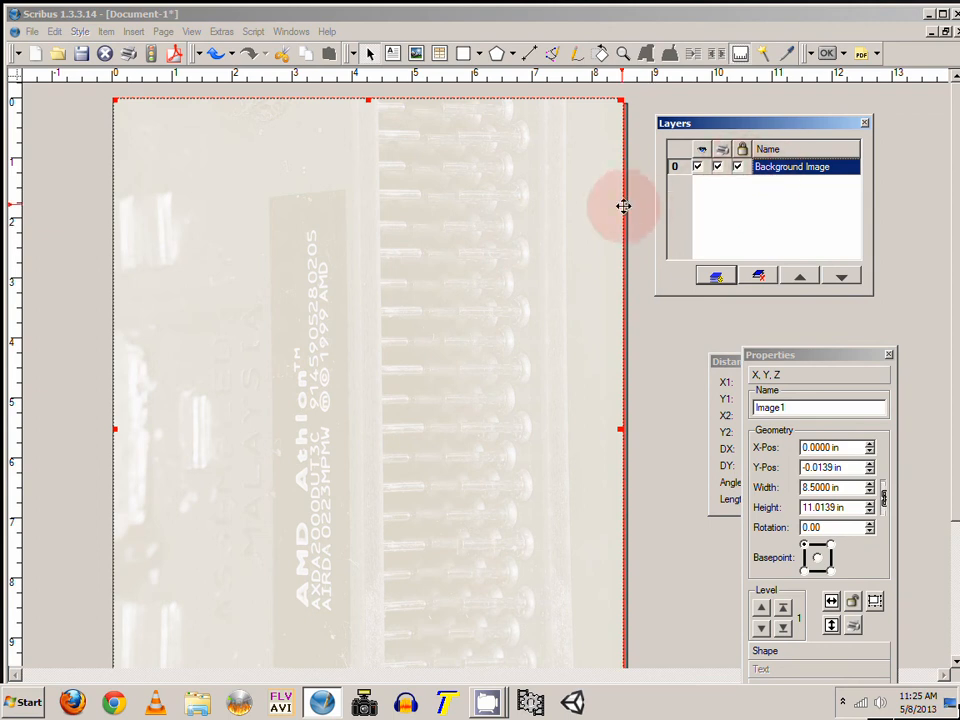
left_click_drag(454, 199, 534, 228)
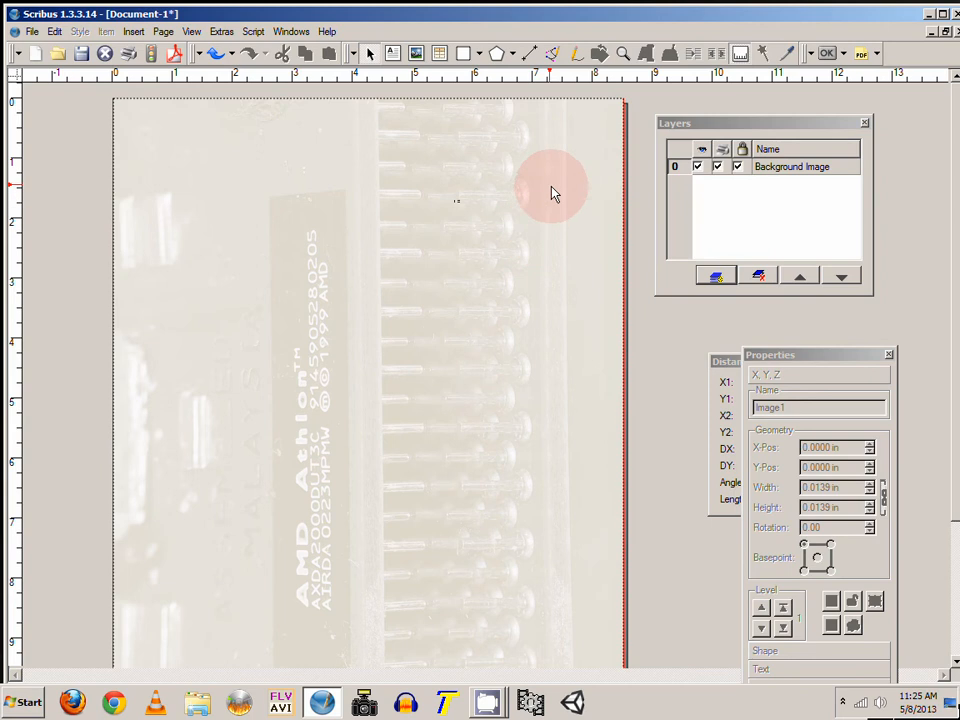
left_click_drag(551, 186, 600, 238)
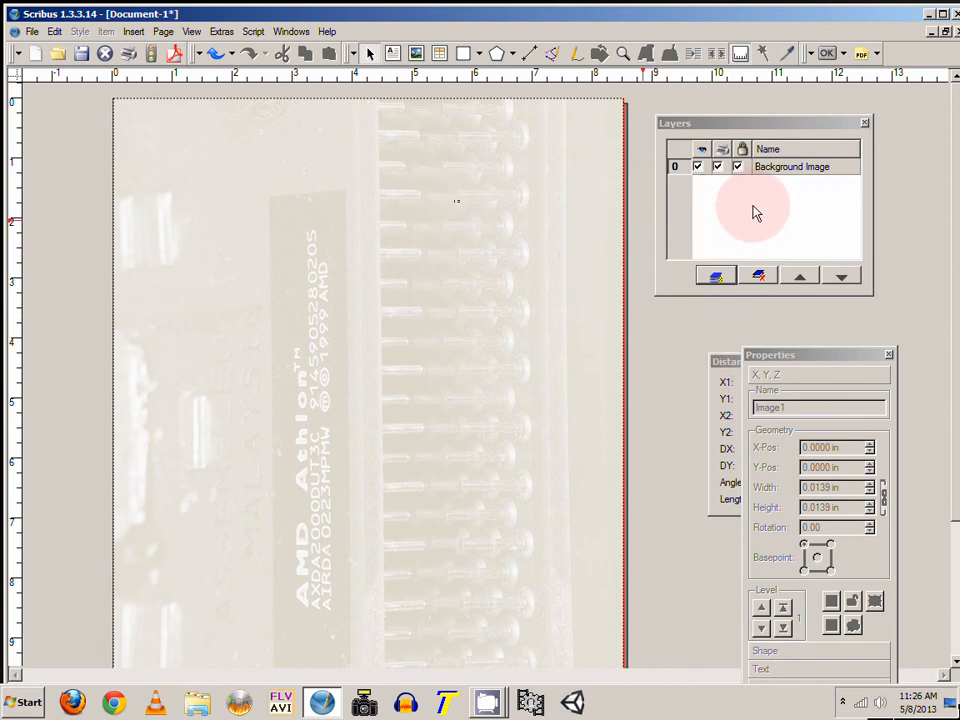
Step: Add a new layer named Text and make it the active layer
left_click(716, 276)
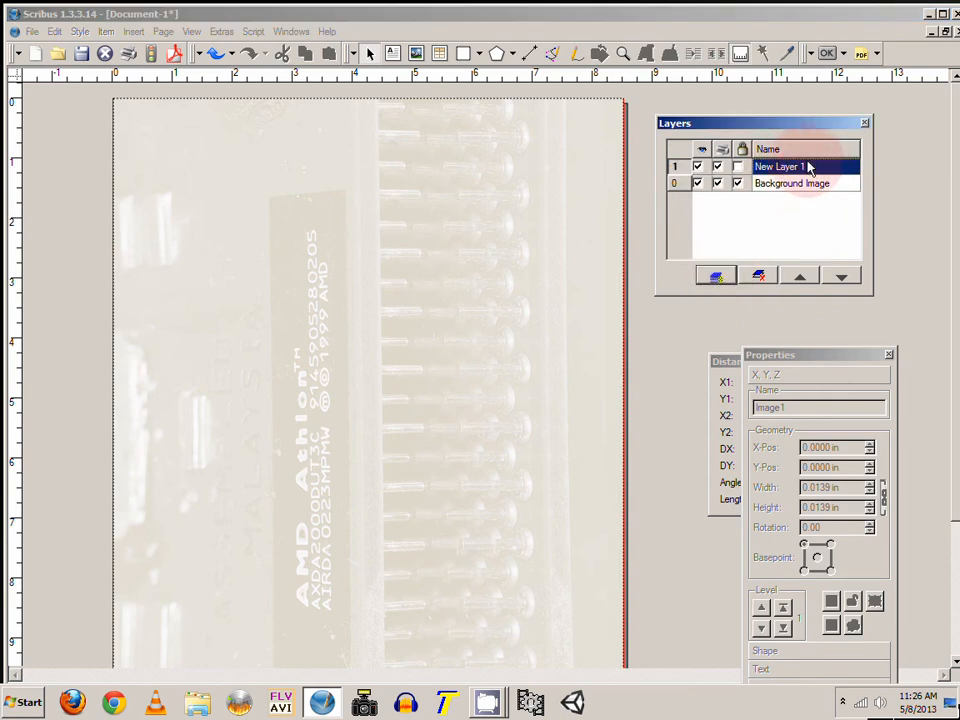
double_click(806, 166)
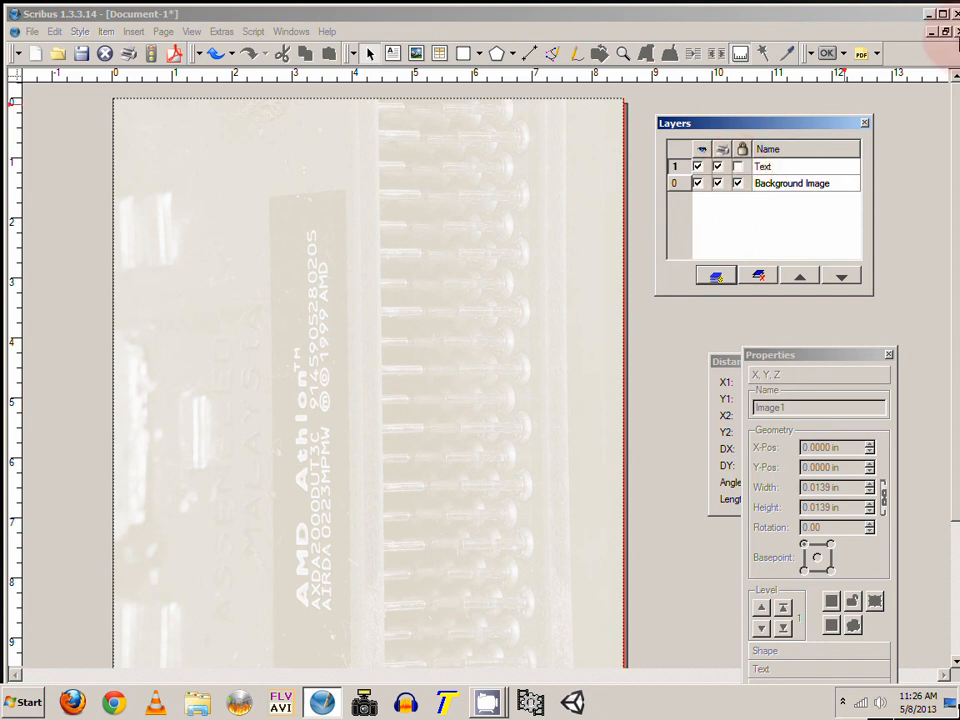
left_click(812, 227)
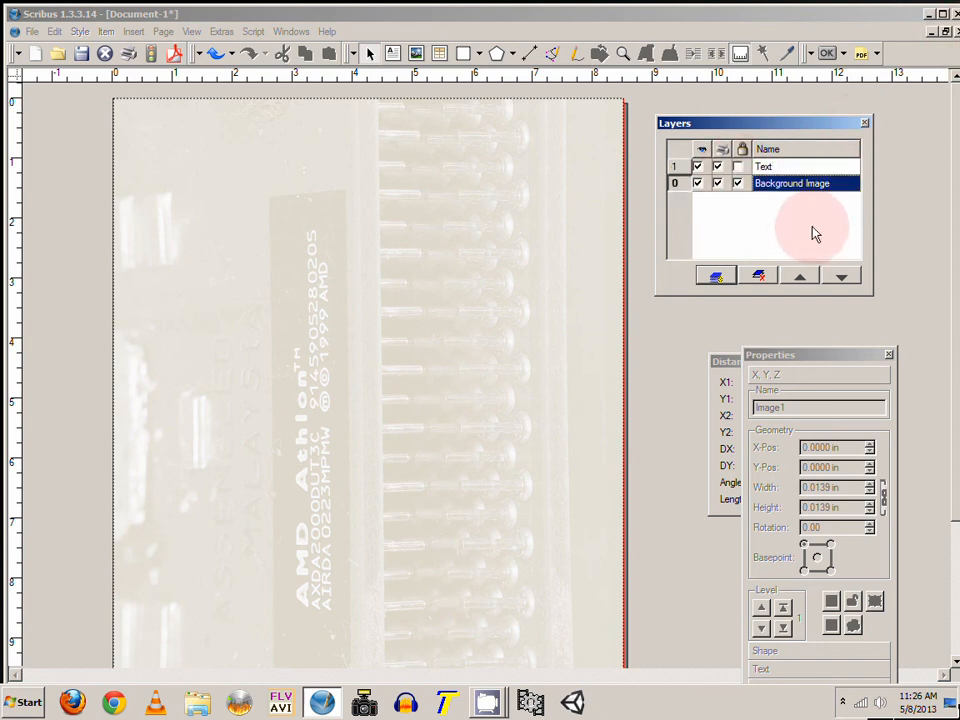
left_click(782, 168)
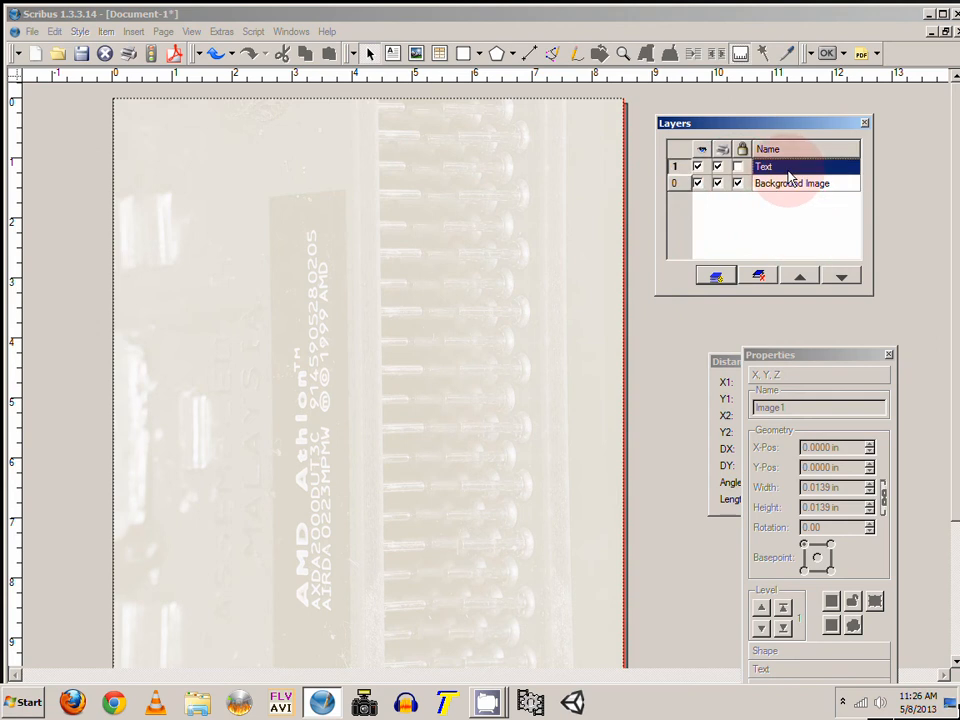
Step: Draw a text frame about 7.2 × 2.8 in near the top of the page containing THIS IS ONLY A TEST
left_click(393, 56)
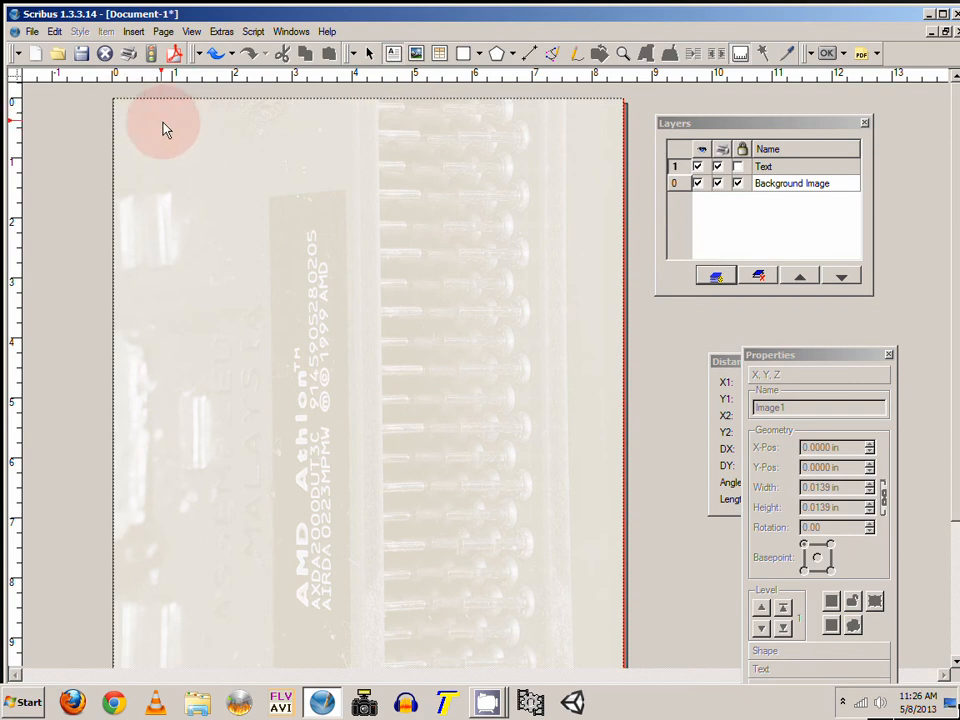
left_click_drag(162, 121, 591, 292)
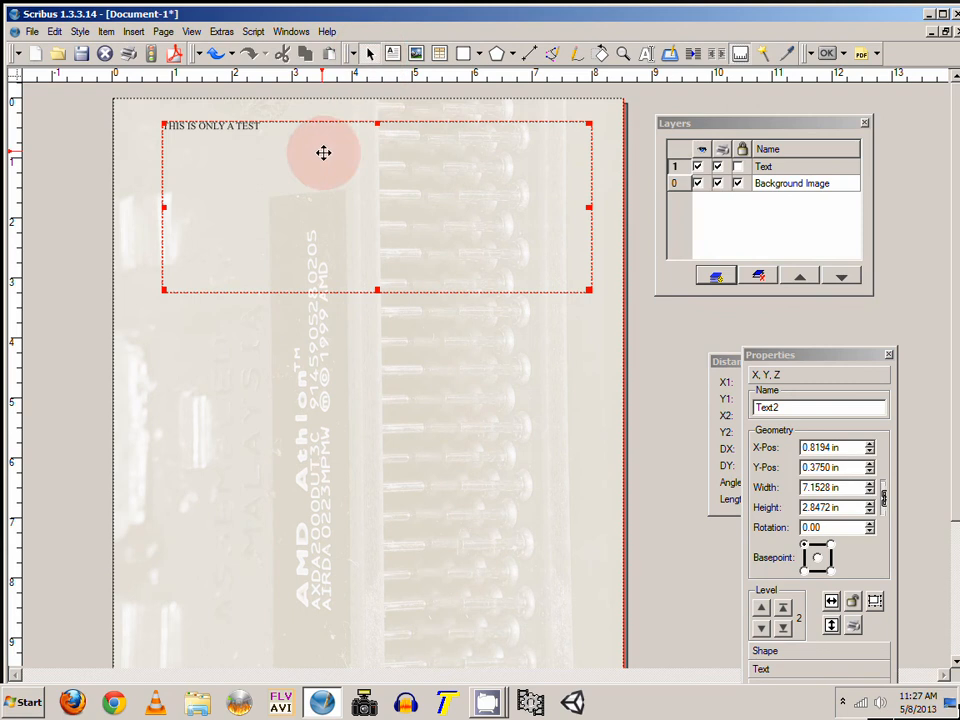
left_click(295, 332)
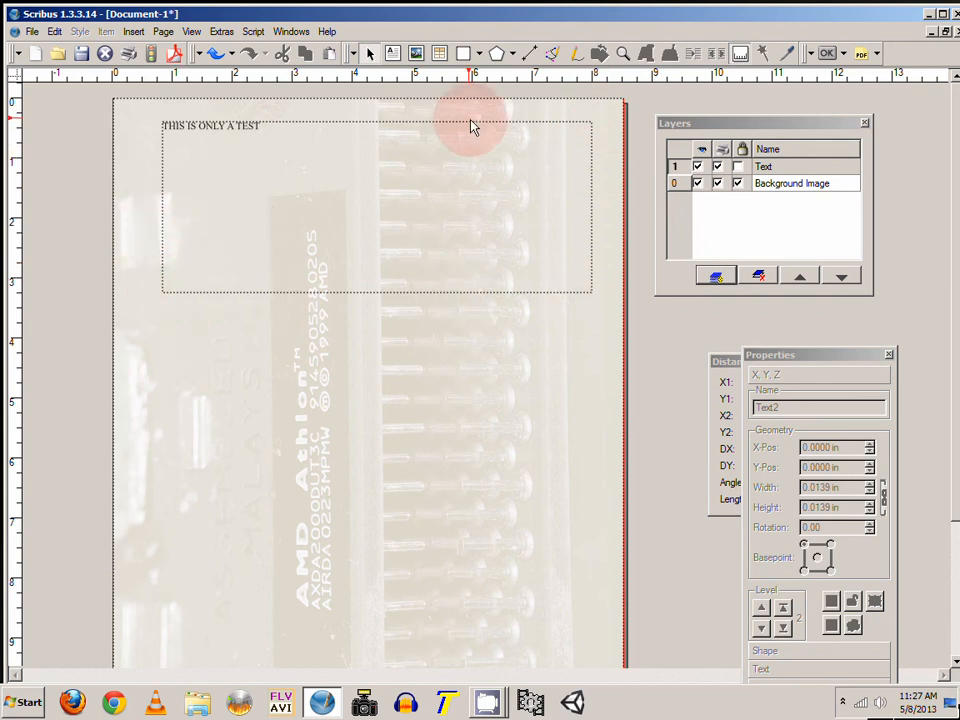
Step: Select the text THIS IS ONLY A TEST inside the frame and set its font style to Bold
left_click(577, 290)
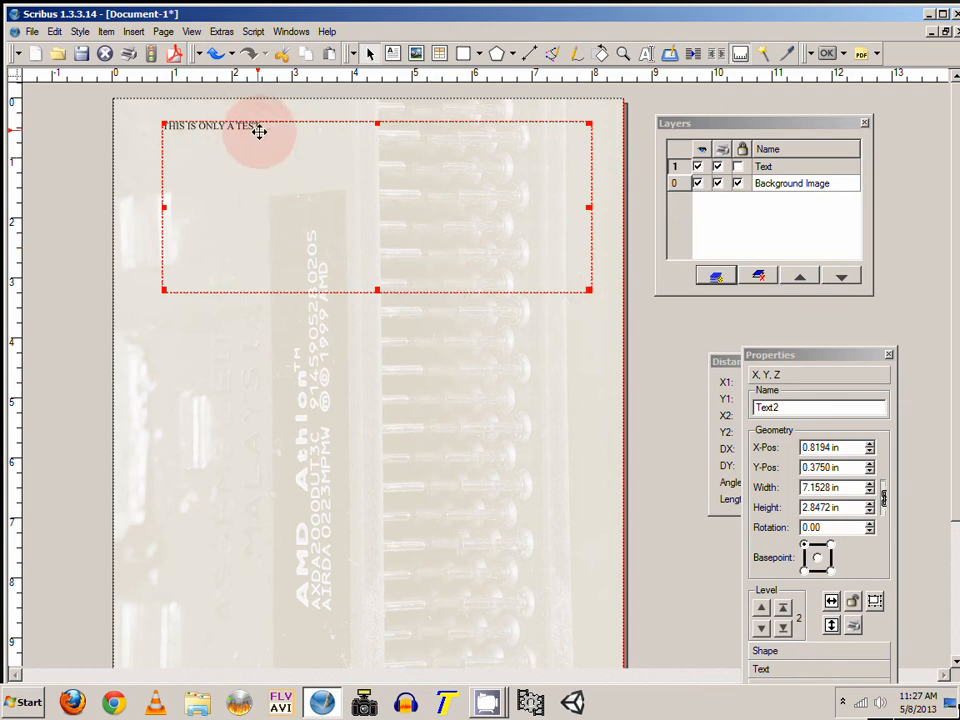
double_click(286, 149)
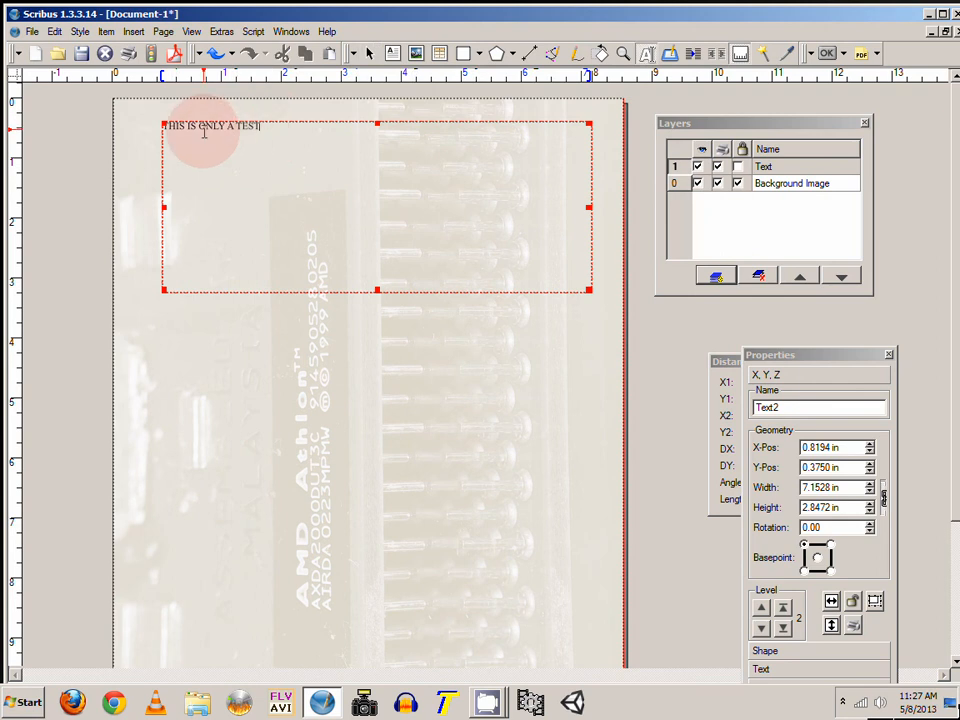
left_click_drag(281, 131, 162, 127)
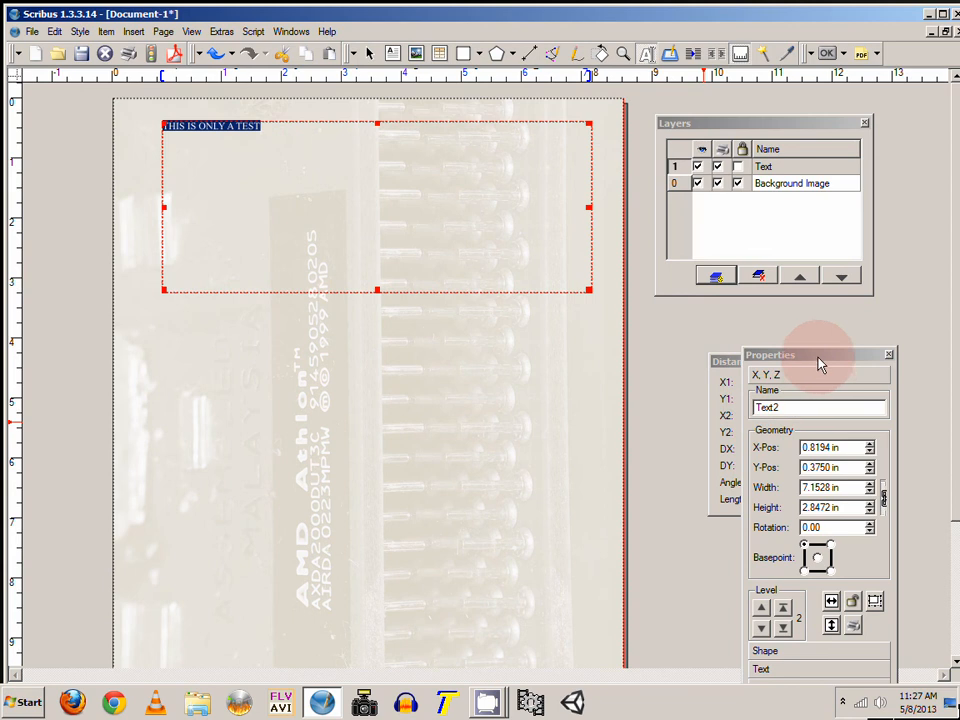
left_click_drag(818, 358, 773, 194)
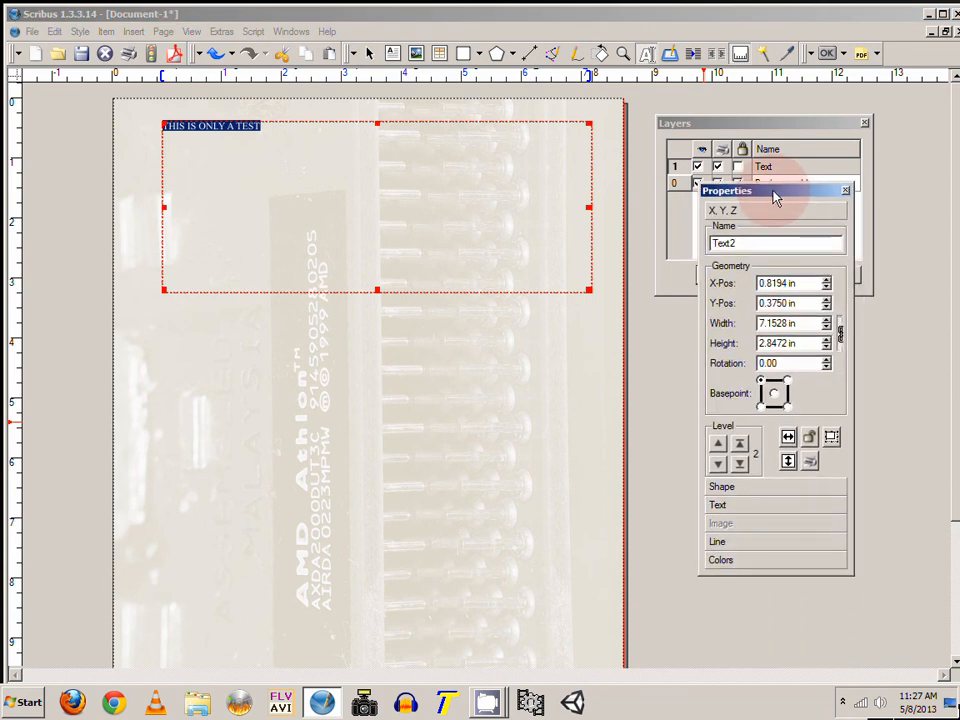
left_click(735, 508)
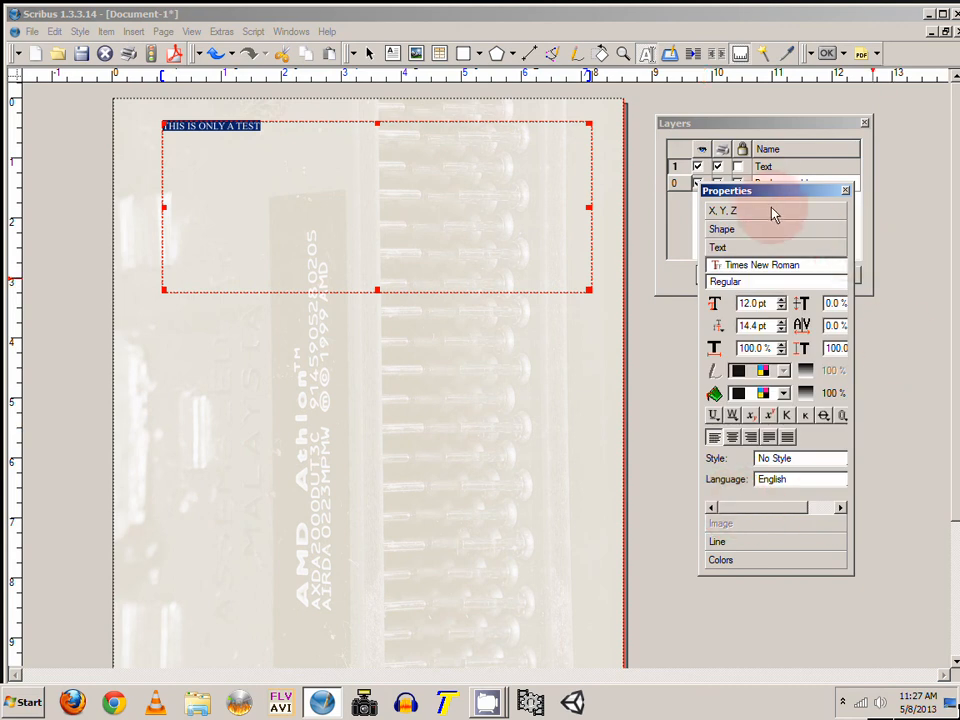
left_click_drag(767, 198, 749, 172)
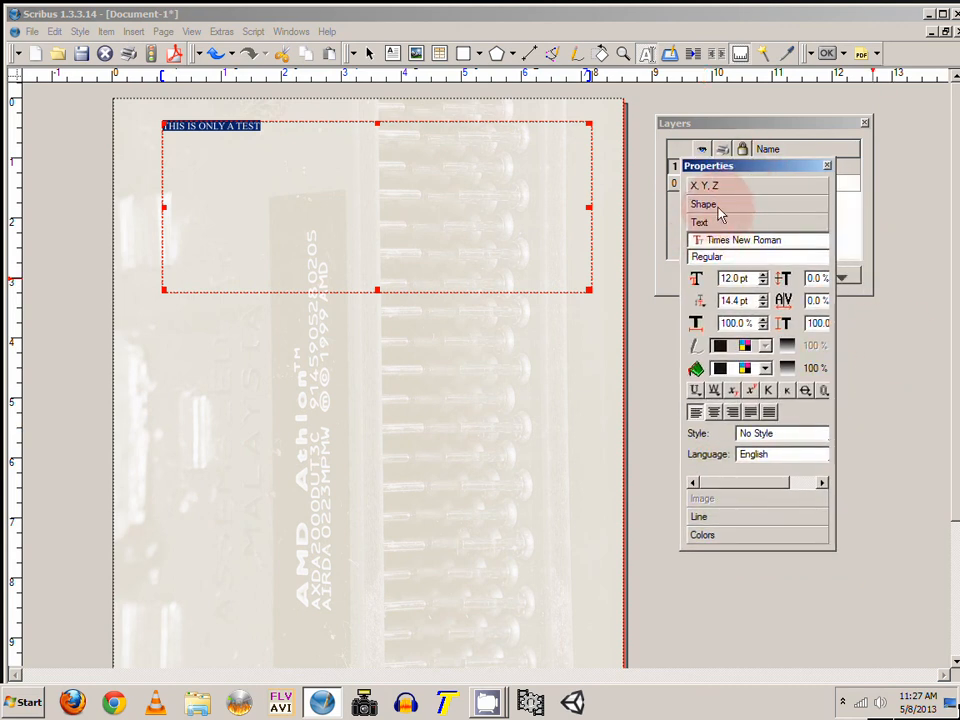
left_click(718, 206)
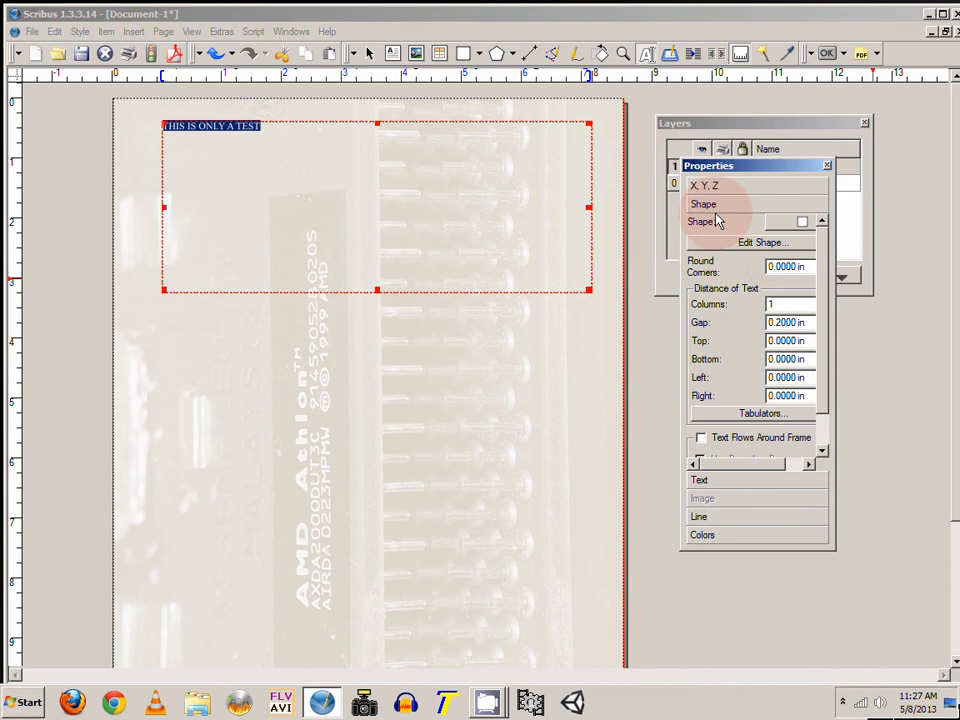
left_click(712, 482)
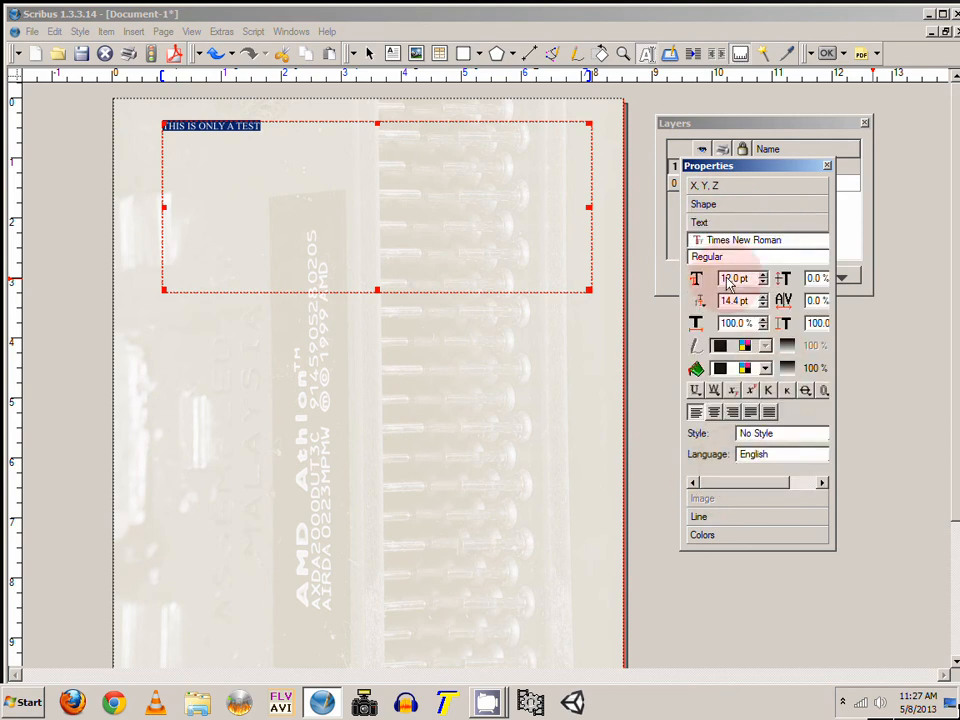
left_click(750, 259)
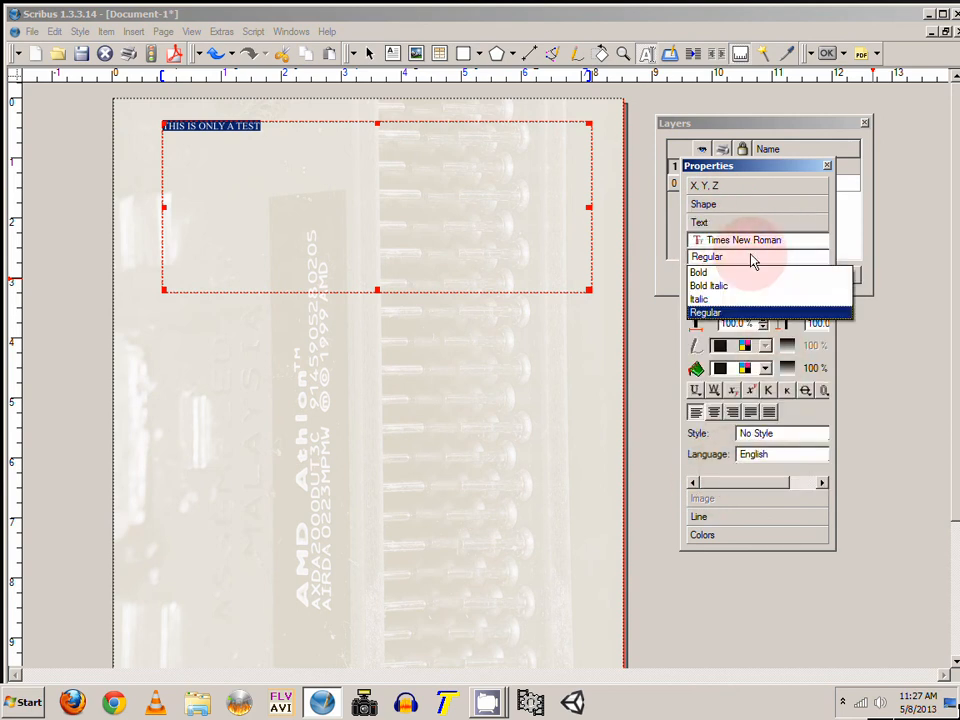
left_click(722, 272)
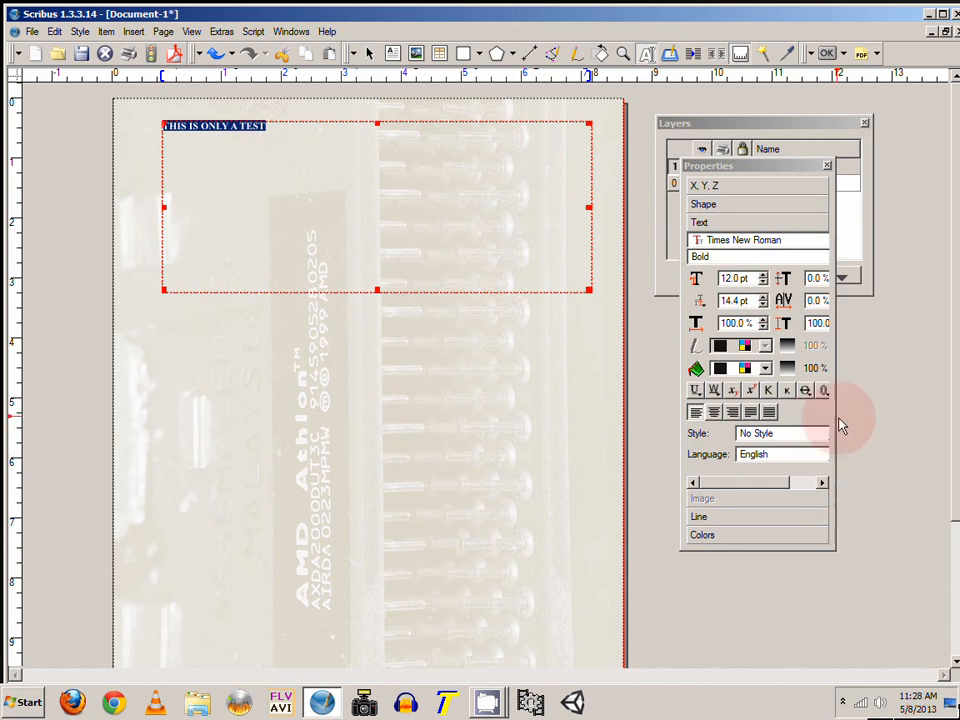
Step: Set the selected text's font size to 37 pt and center-align it
left_click(763, 275)
left_click(763, 275)
left_click(763, 275)
left_click(763, 275)
left_click_drag(763, 277, 763, 279)
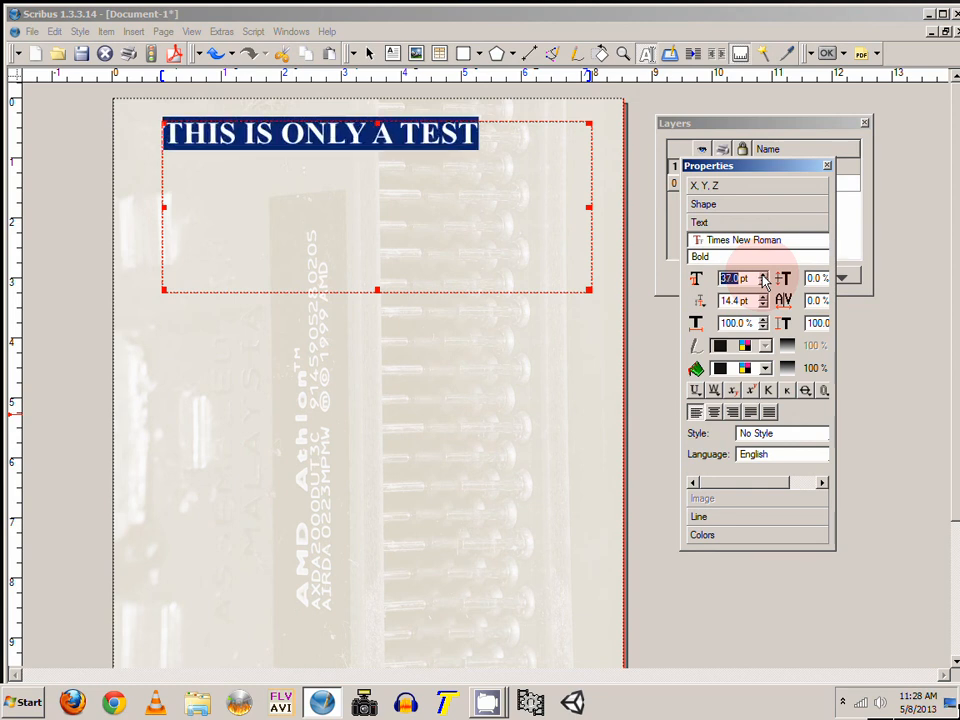
left_click(715, 413)
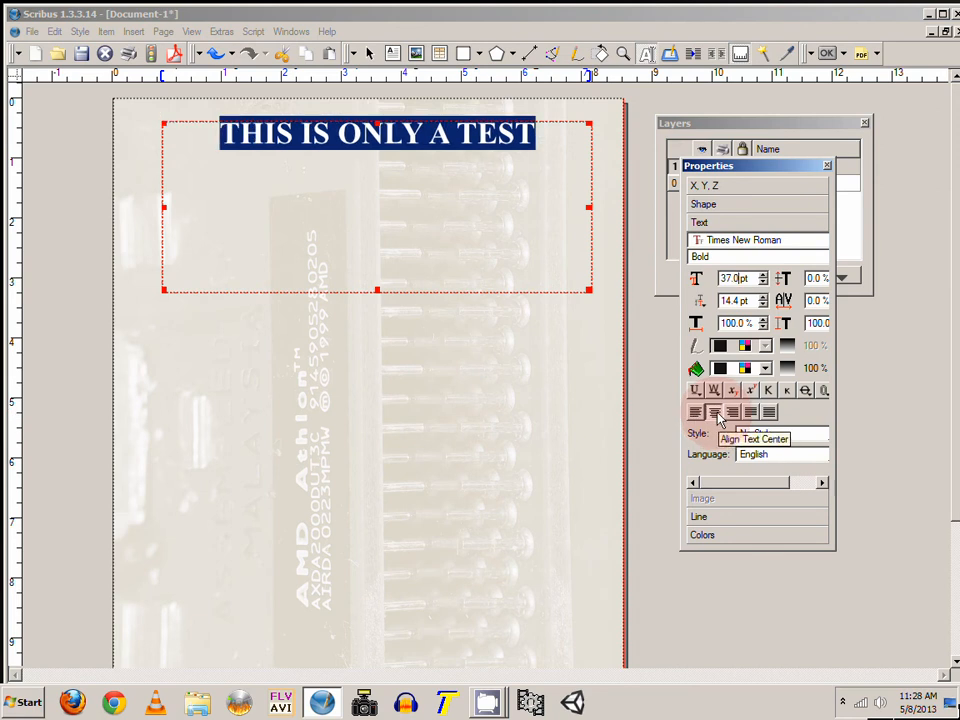
left_click(731, 414)
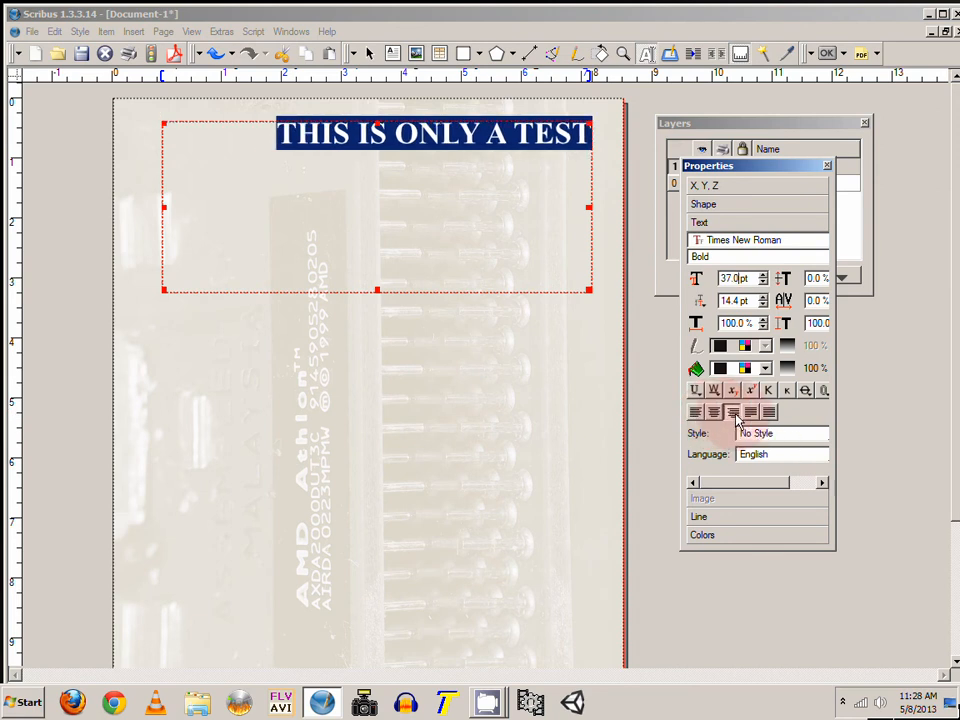
left_click(715, 414)
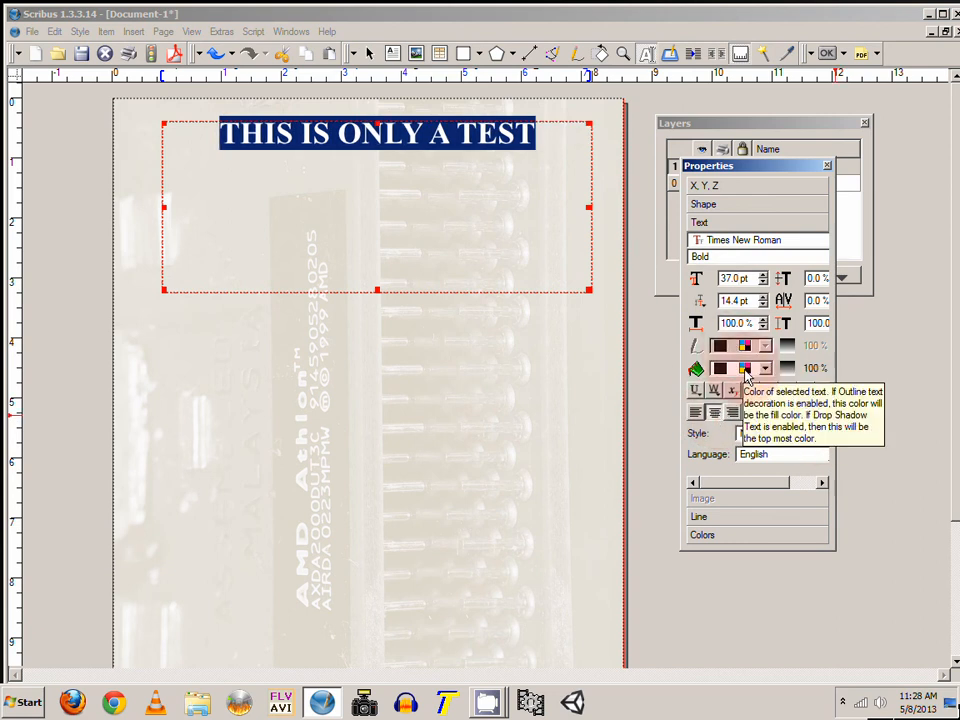
Step: Set the text fill colour to Black and leave text editing
left_click(744, 370)
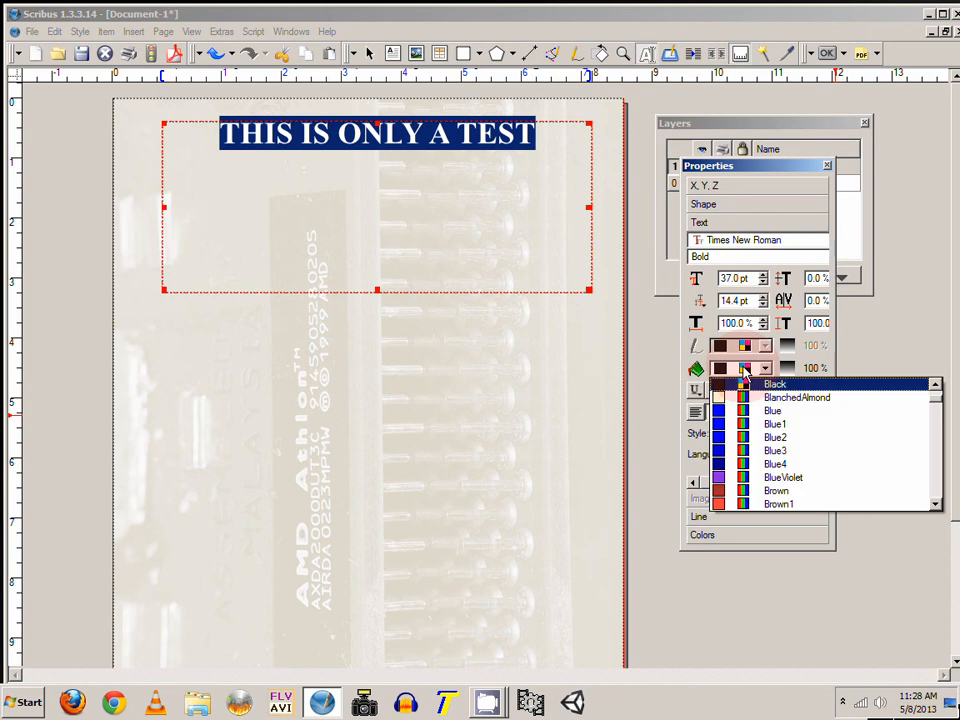
left_click(752, 384)
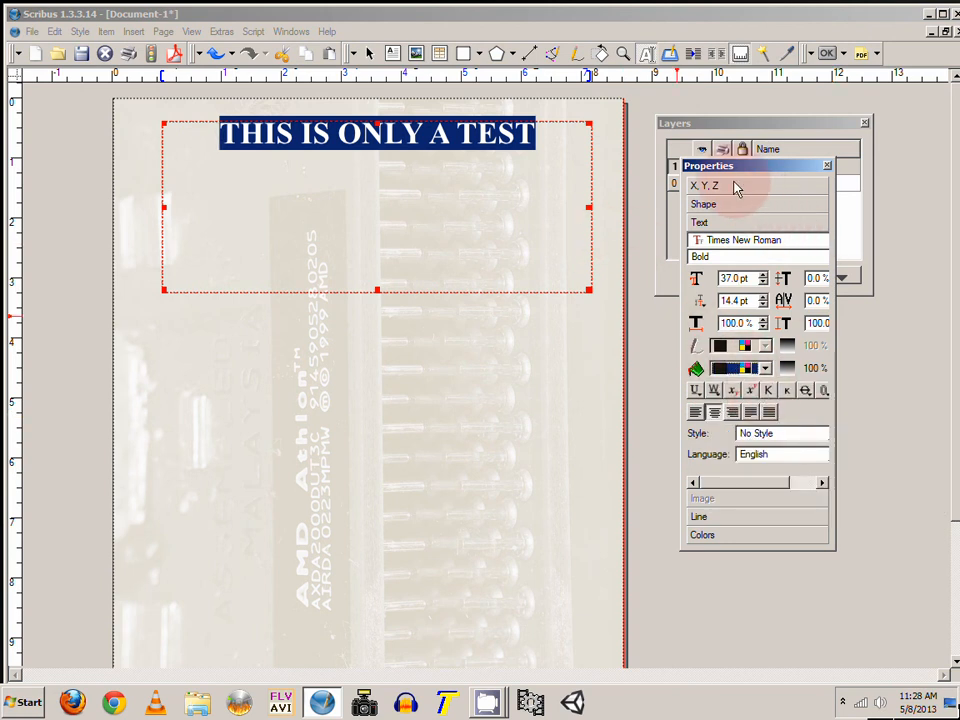
left_click_drag(722, 164, 791, 175)
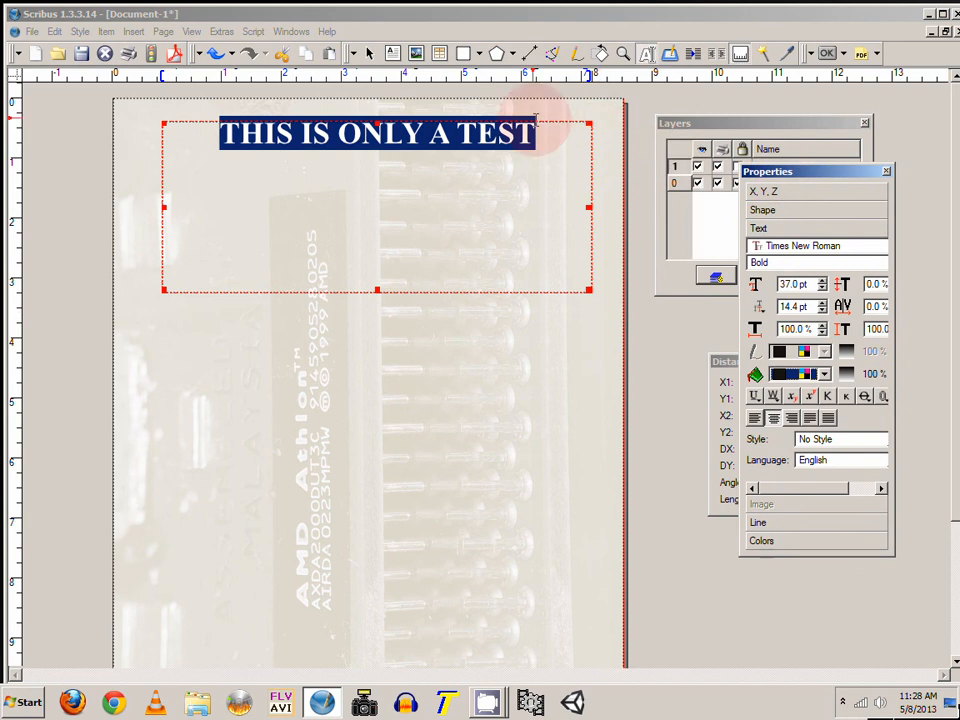
left_click(368, 58)
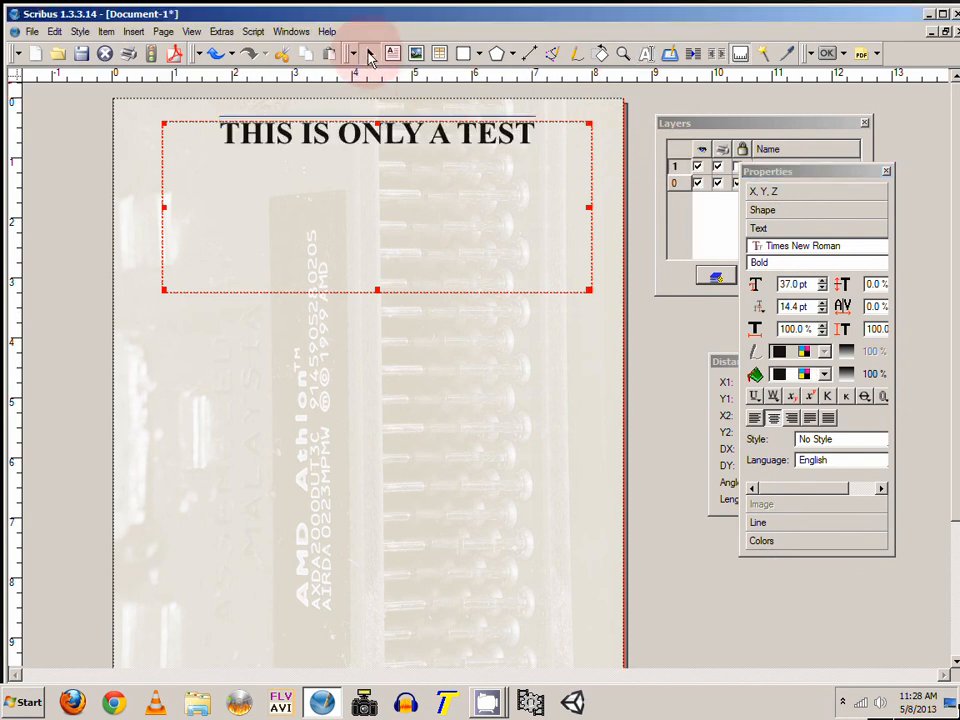
left_click(595, 376)
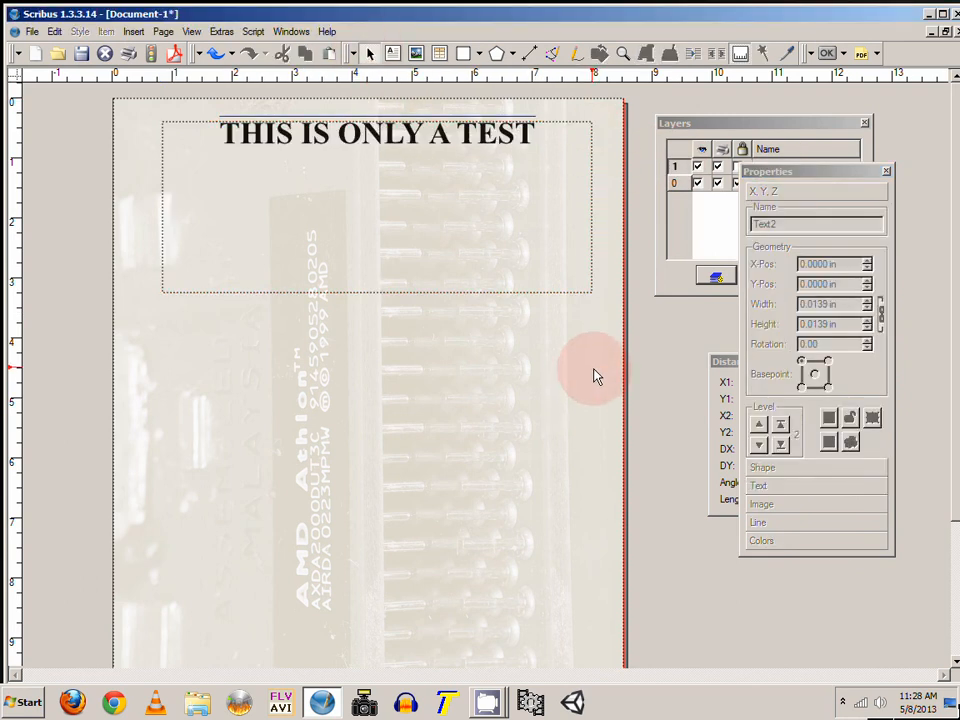
Step: Stretch the text frame's sides to the page edges so it spans the full 8.5 in page width
left_click(372, 134)
left_click_drag(372, 134, 366, 140)
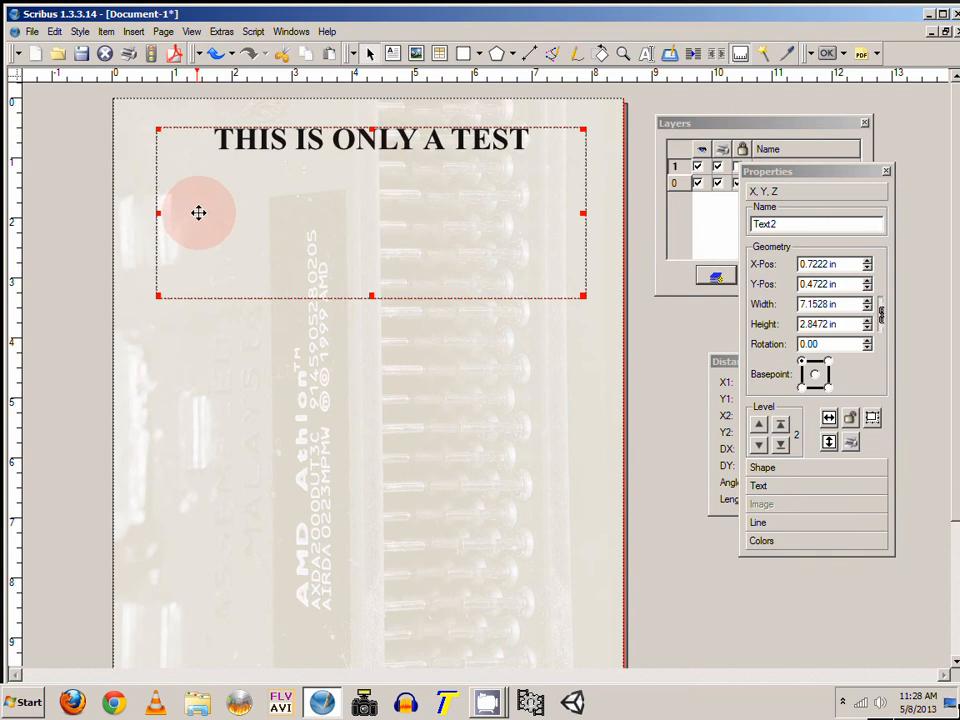
left_click_drag(157, 212, 115, 212)
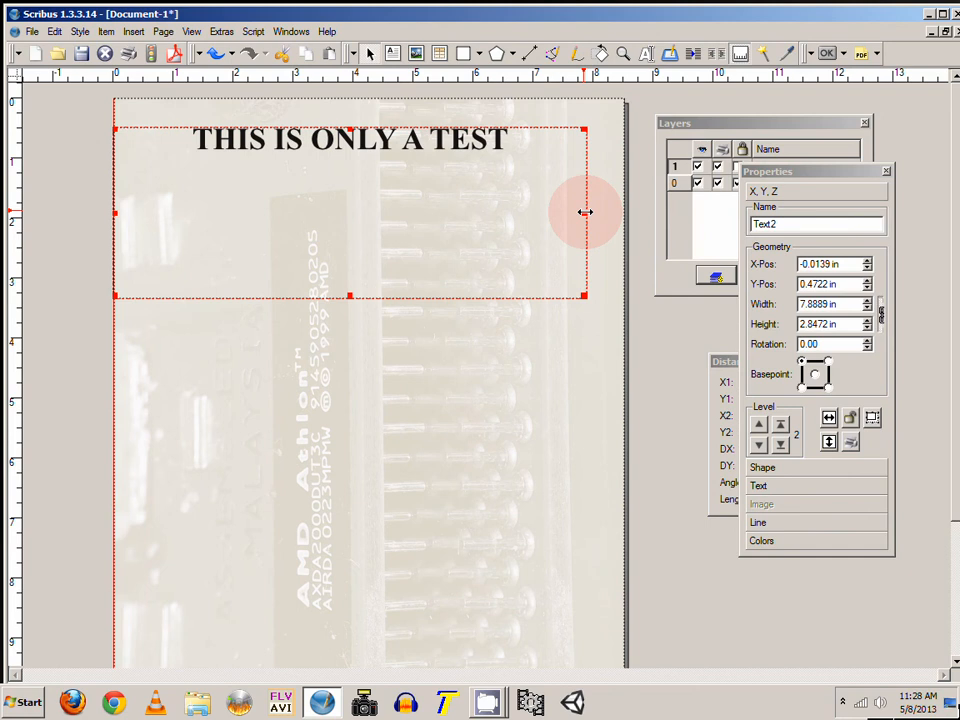
left_click_drag(582, 212, 622, 215)
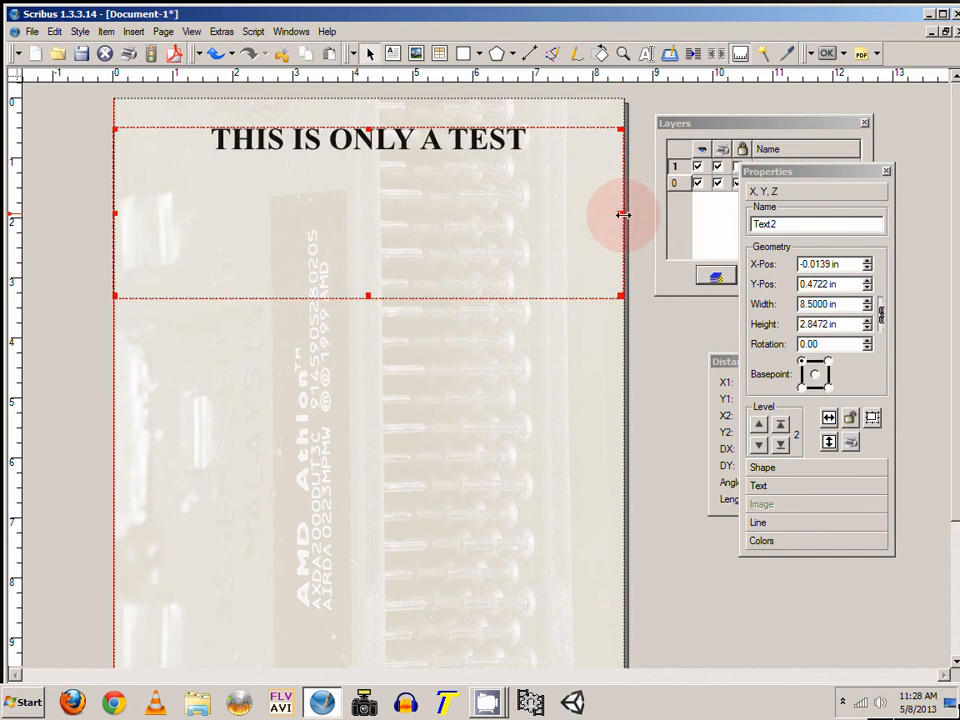
left_click(664, 354)
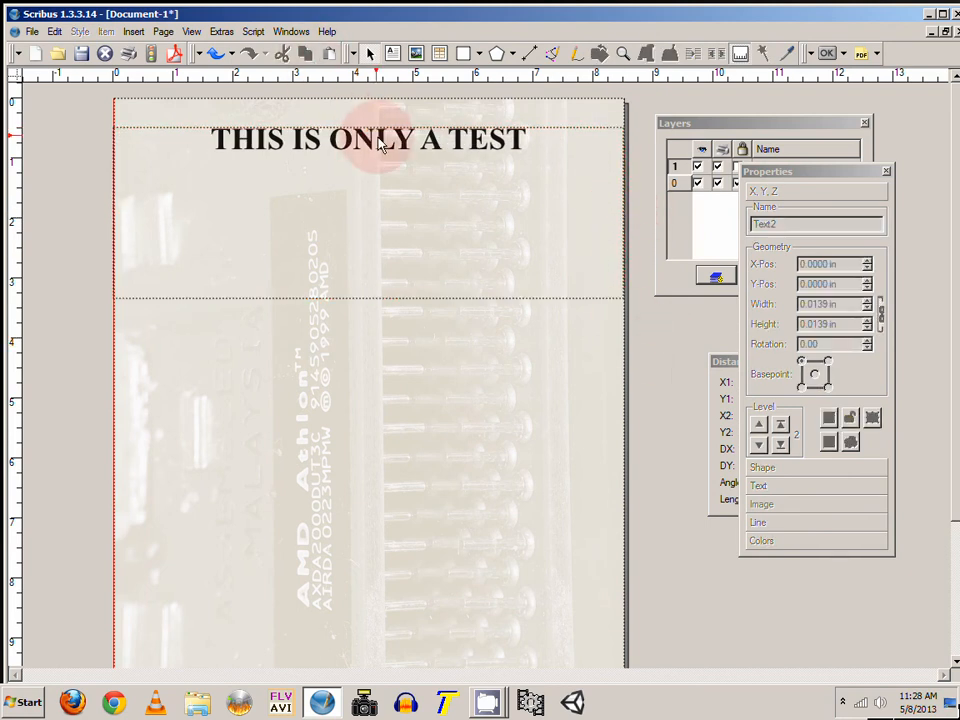
Step: Move the text frame up to about 0.19 in from the top and shrink its height to fit the heading
left_click_drag(380, 145, 381, 122)
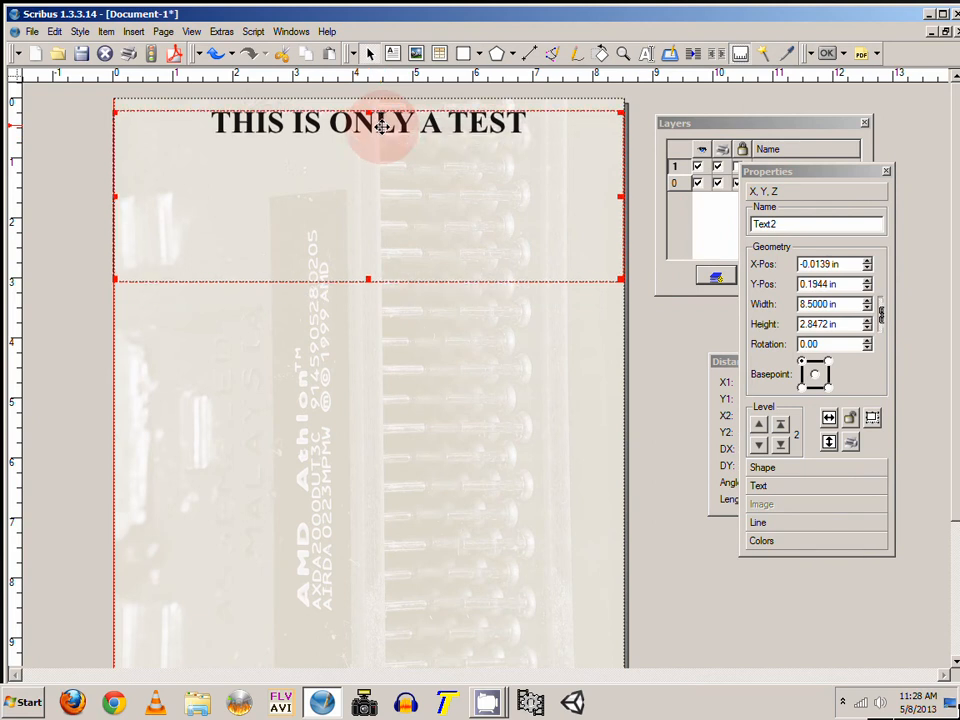
left_click(670, 347)
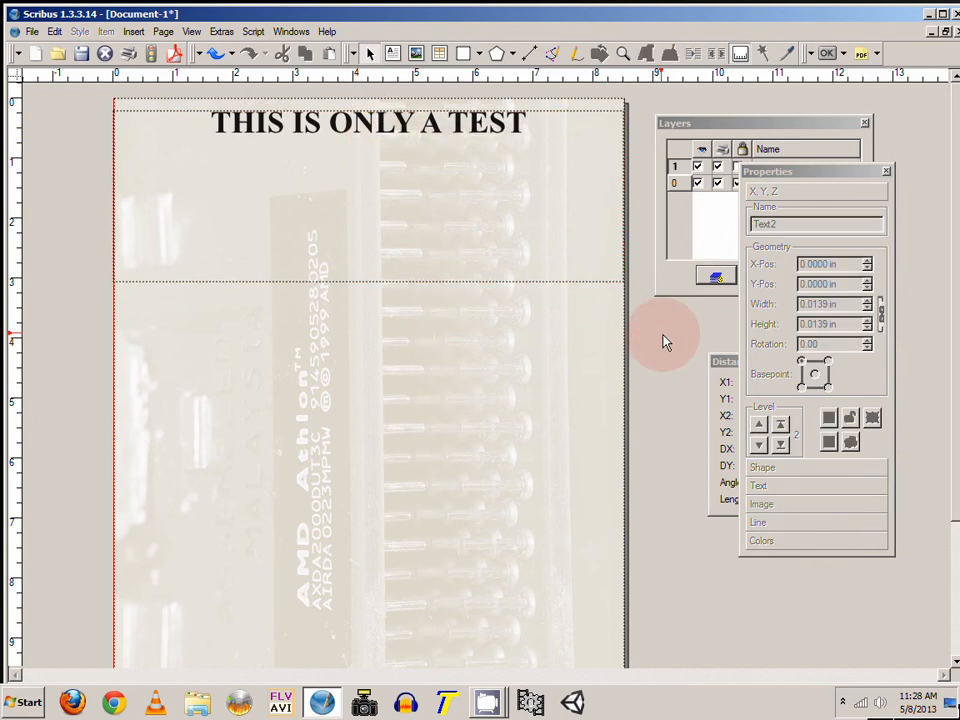
left_click(574, 283)
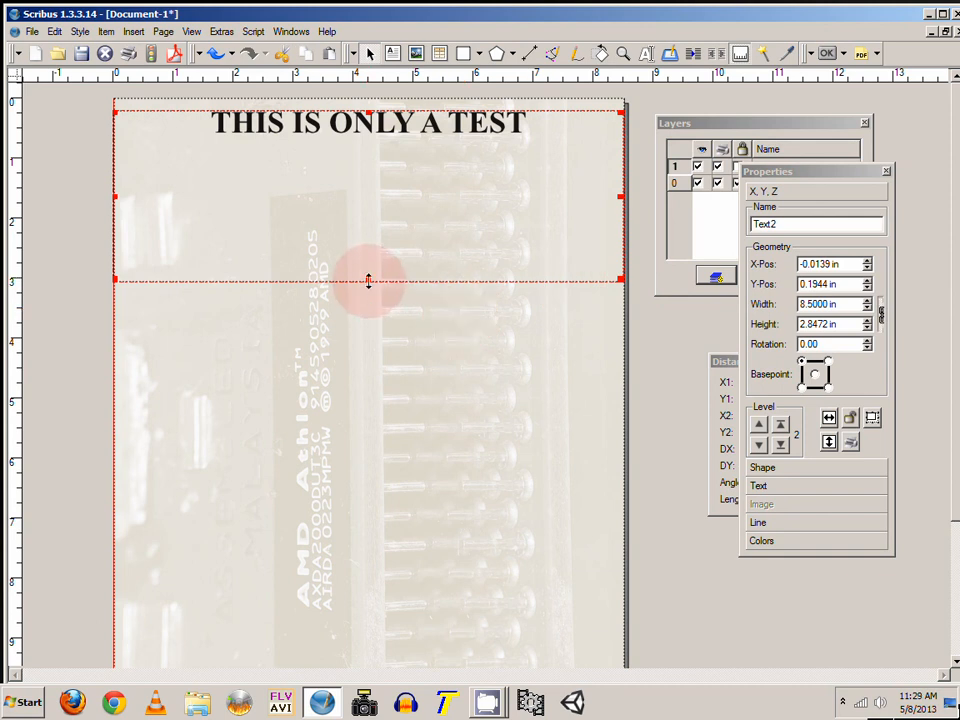
left_click_drag(368, 281, 368, 155)
left_click(660, 323)
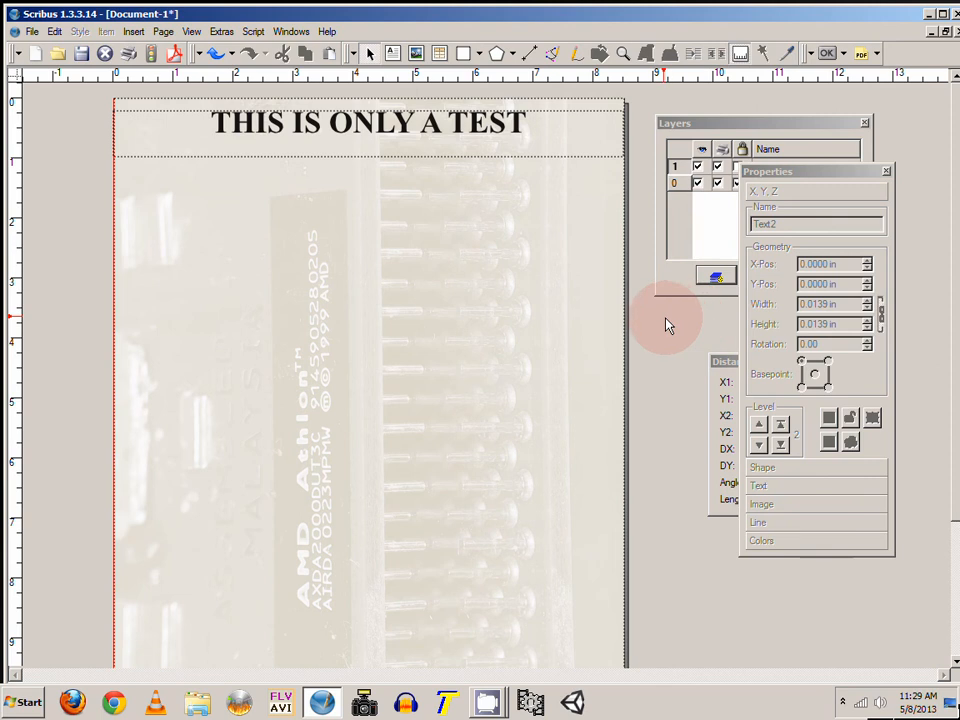
Step: Save the document as Document-1.sla
scroll(682, 323, "down", 1)
scroll(682, 323, "up", 1)
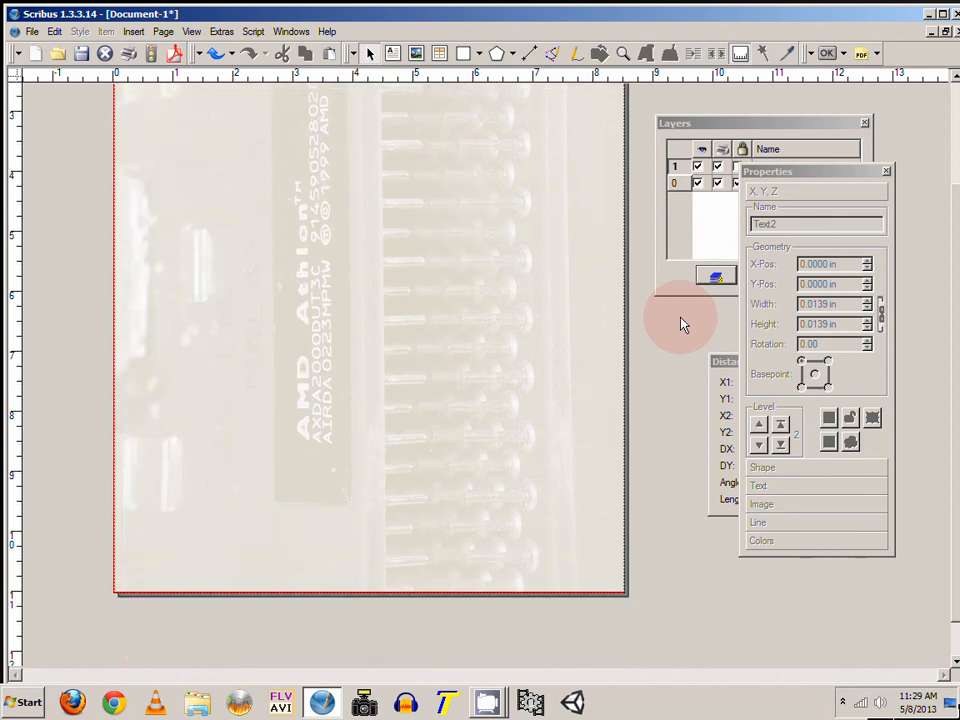
left_click(31, 31)
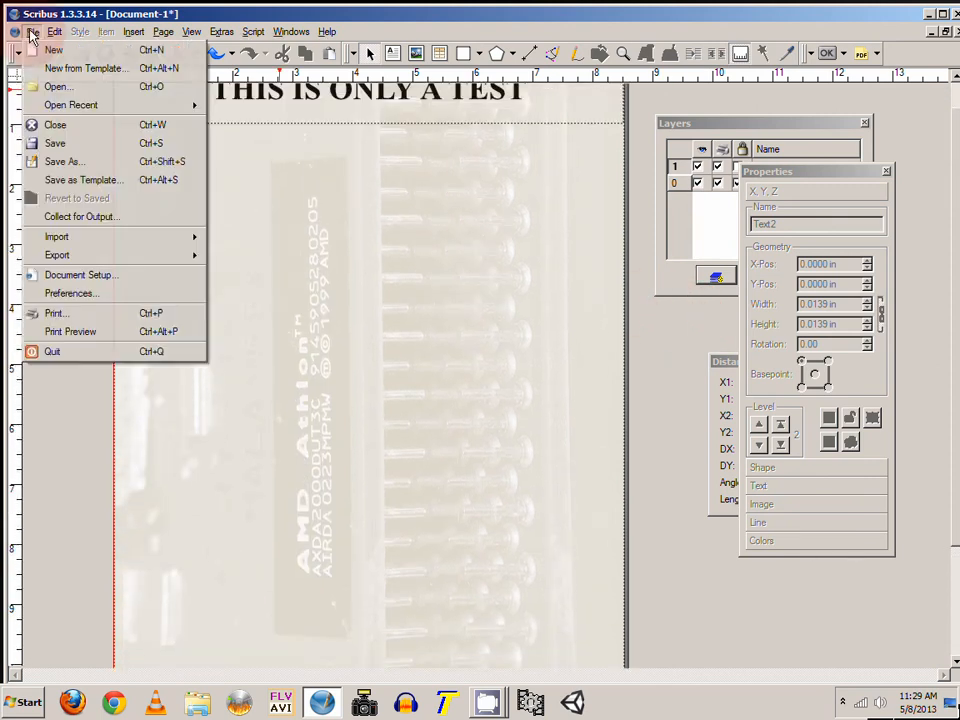
left_click(86, 159)
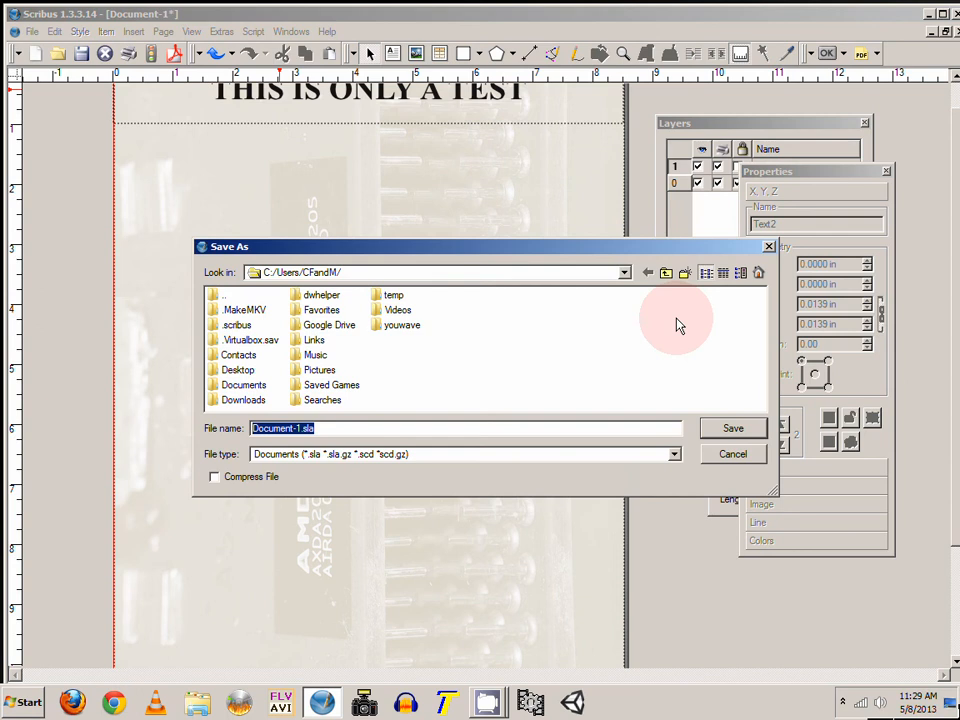
left_click_drag(482, 252, 469, 197)
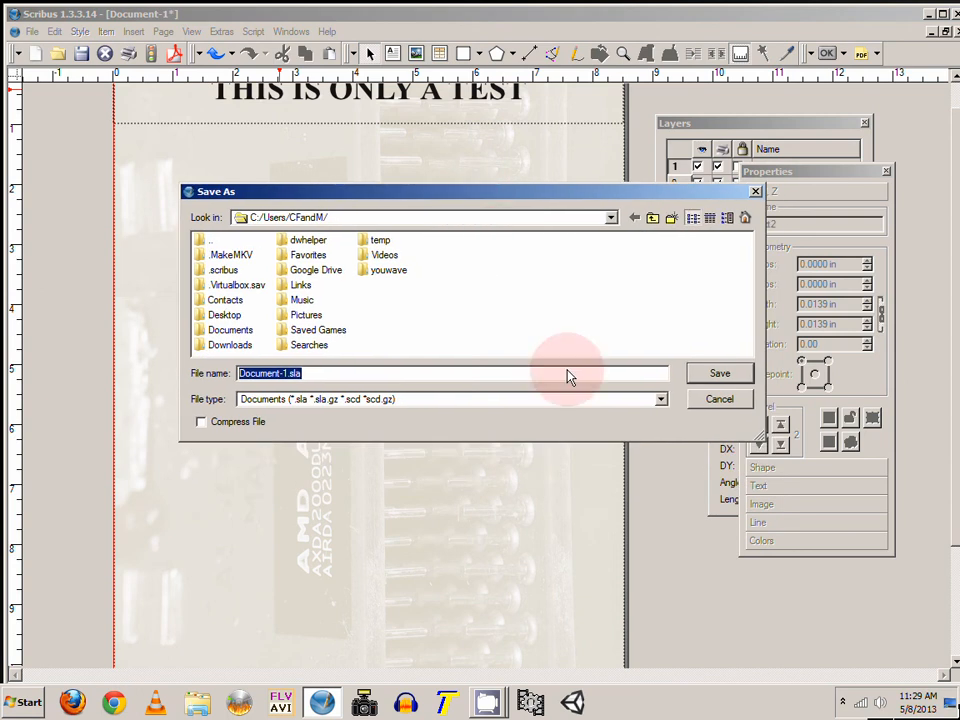
left_click(719, 378)
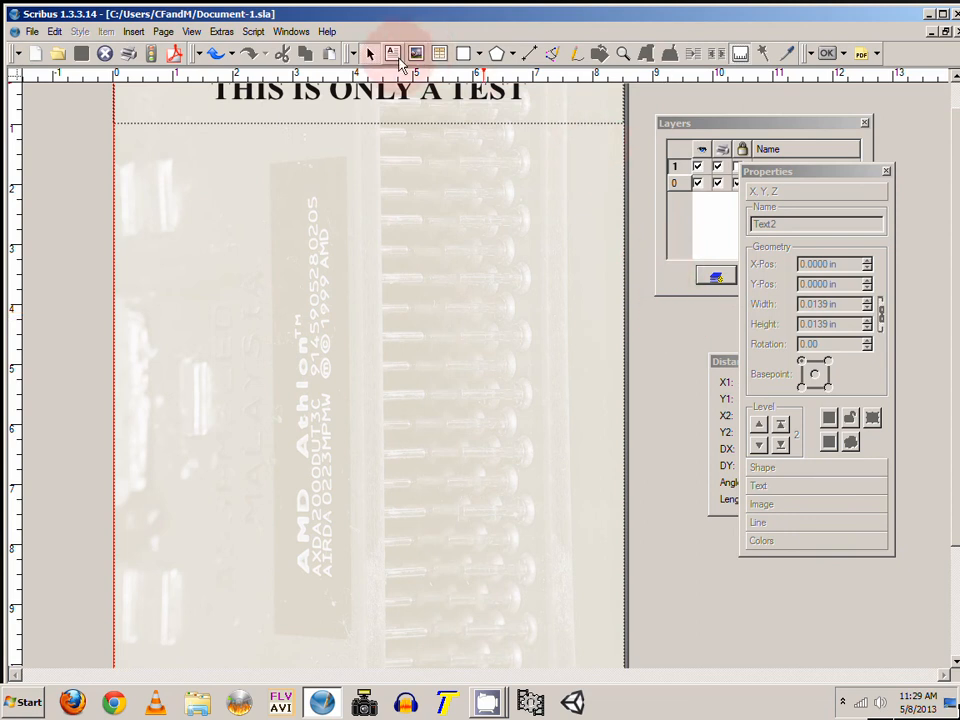
Step: Rename the Text layer to Title and lock it
left_click(621, 52)
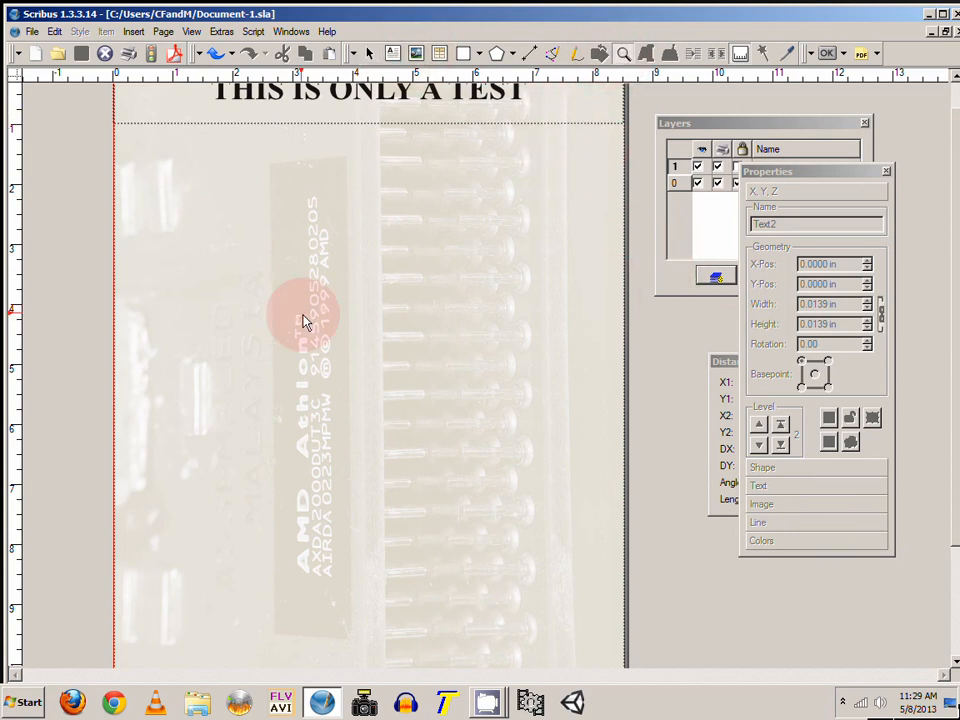
right_click(356, 296)
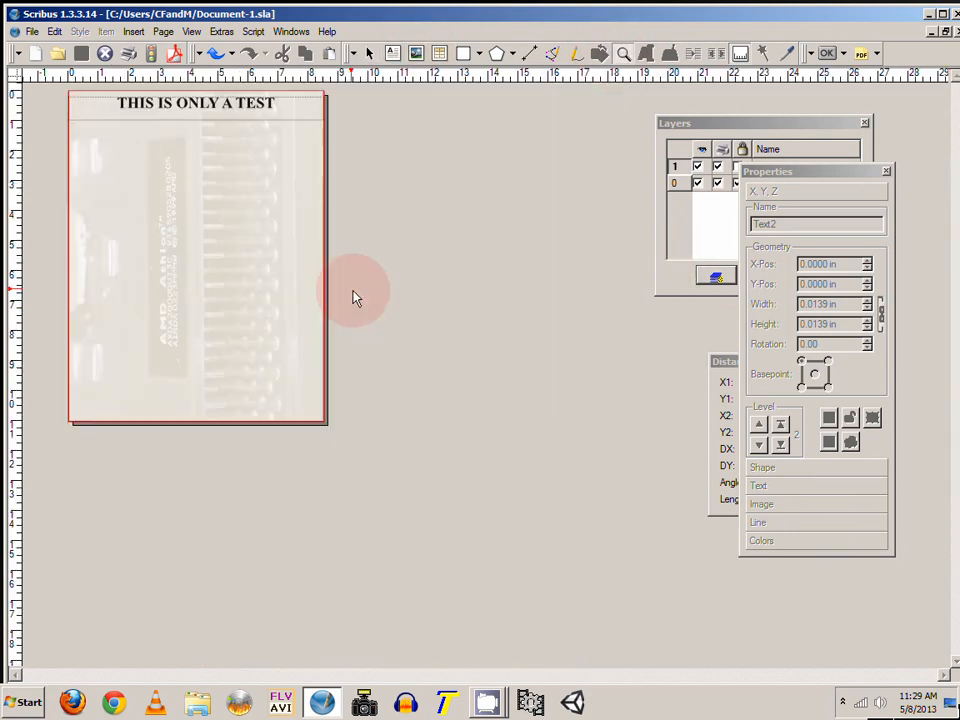
left_click(393, 55)
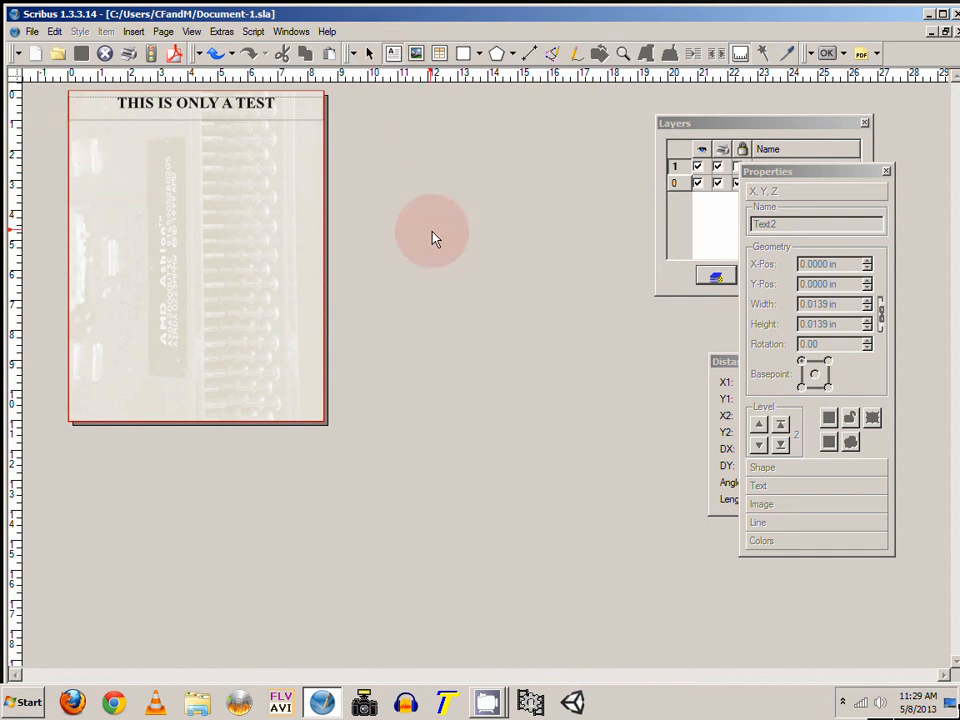
left_click_drag(733, 128, 597, 125)
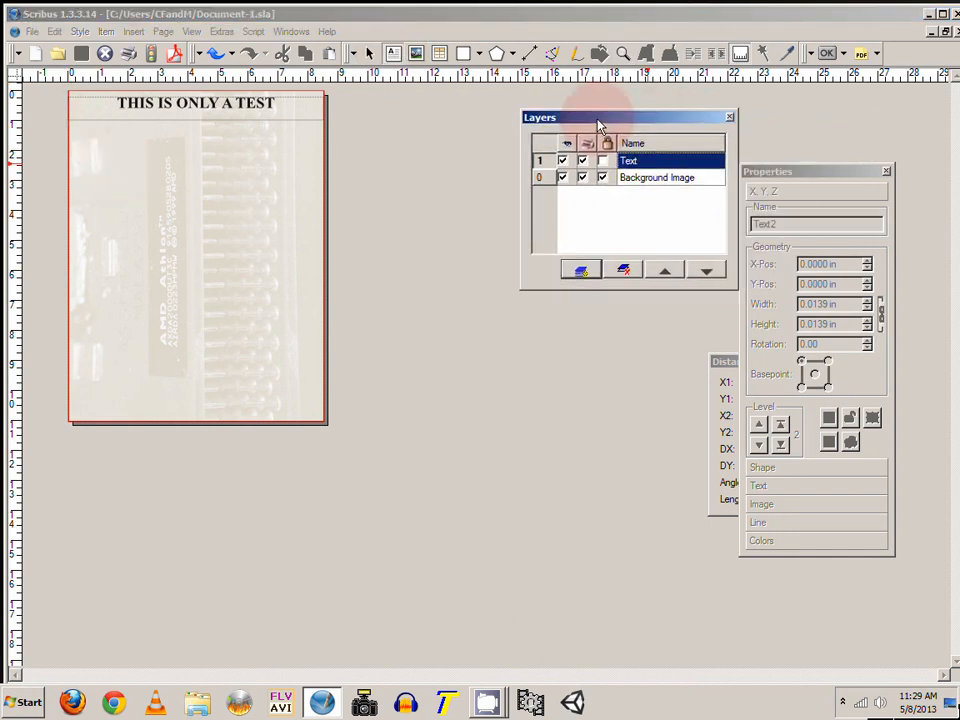
double_click(645, 165)
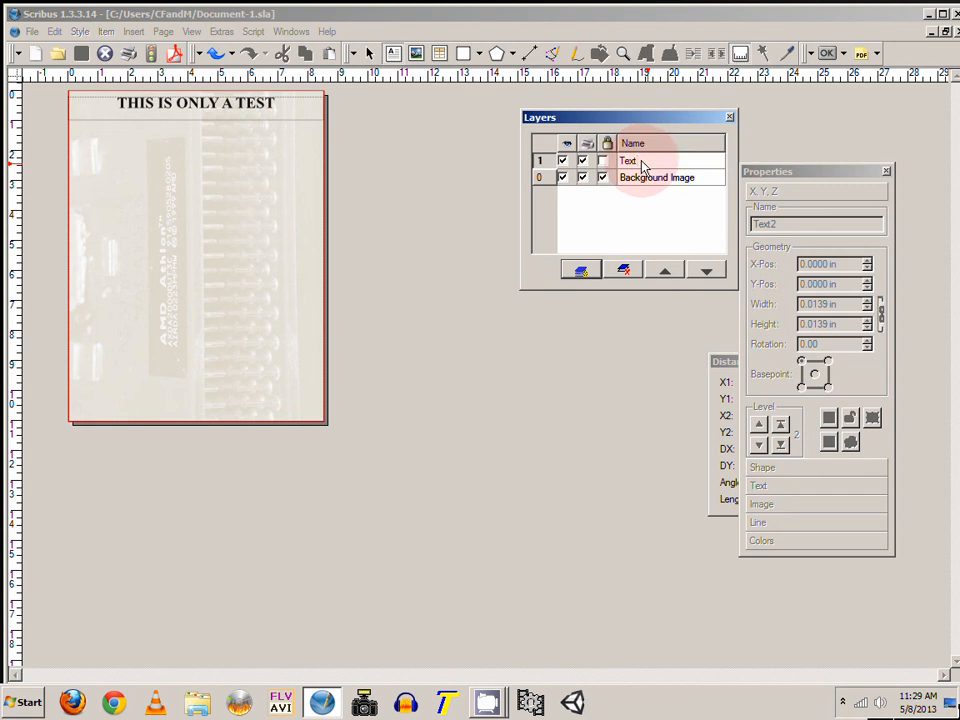
left_click_drag(643, 168, 620, 168)
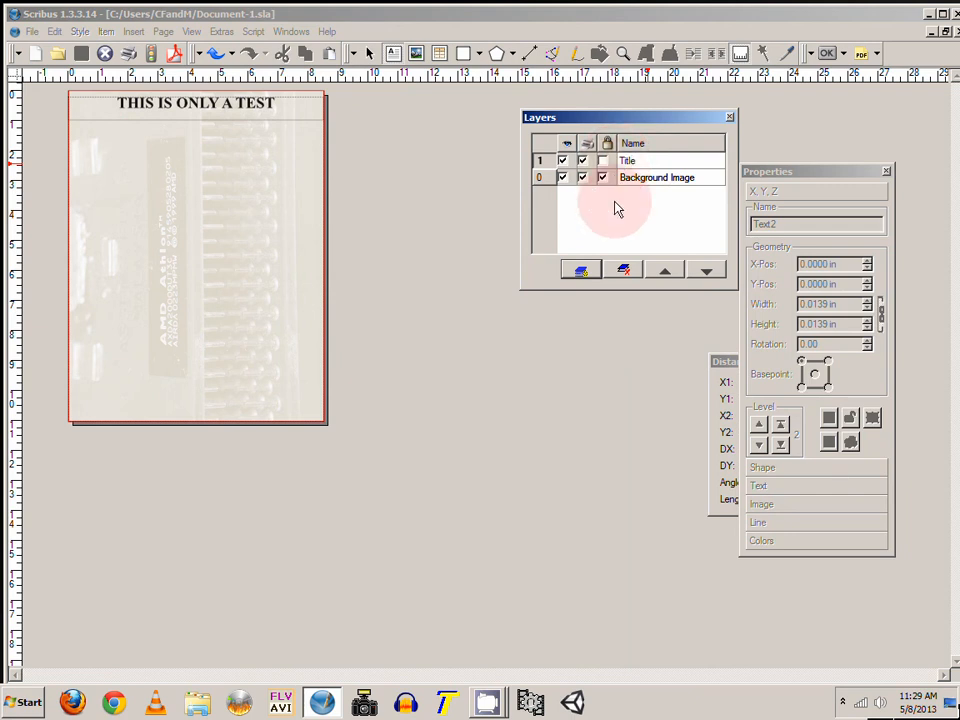
left_click(605, 178)
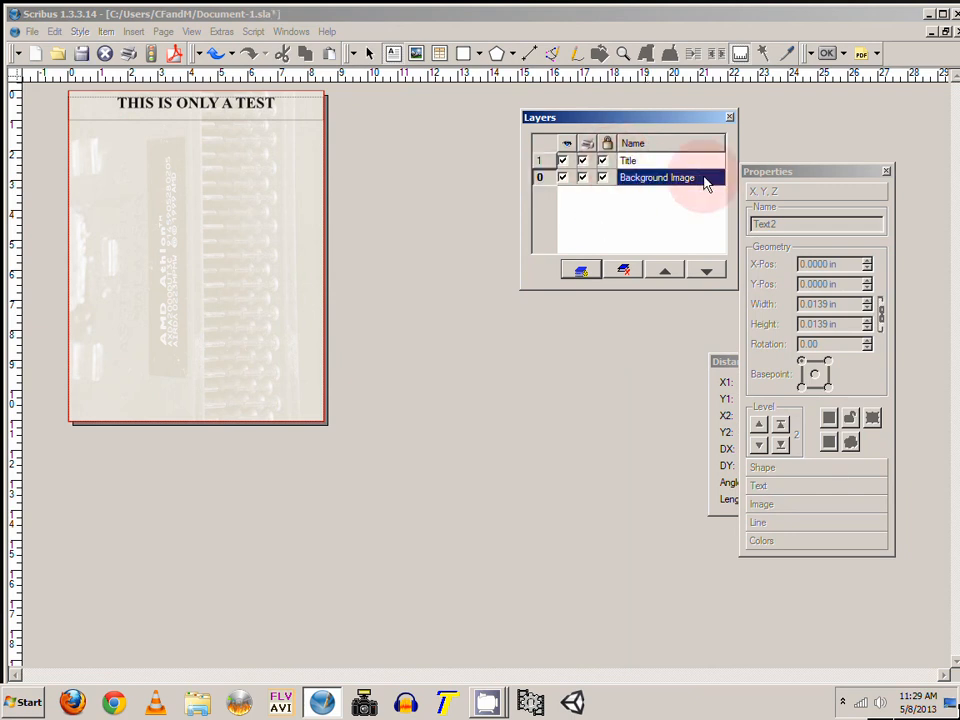
Step: Add a new layer named Body Text and make it the active layer
left_click(581, 270)
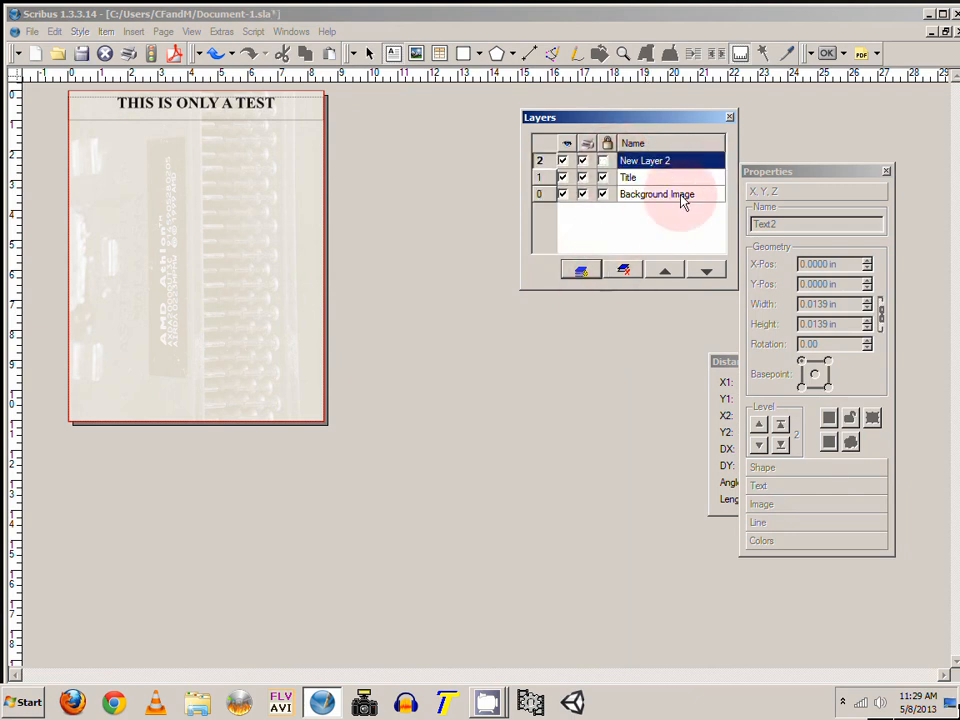
double_click(684, 165)
left_click(603, 162)
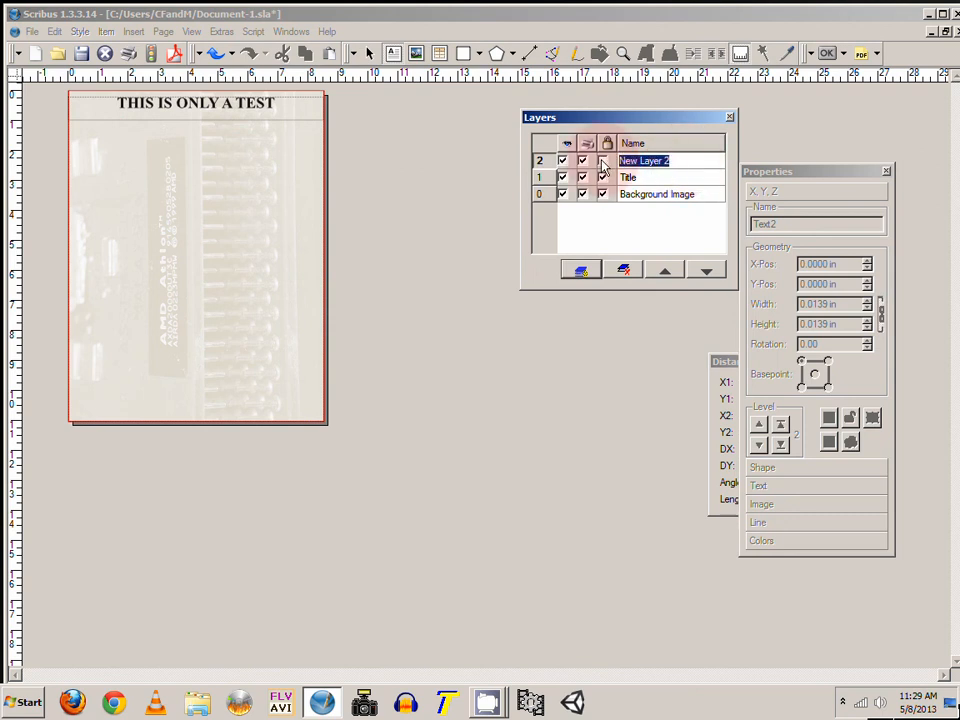
type("B")
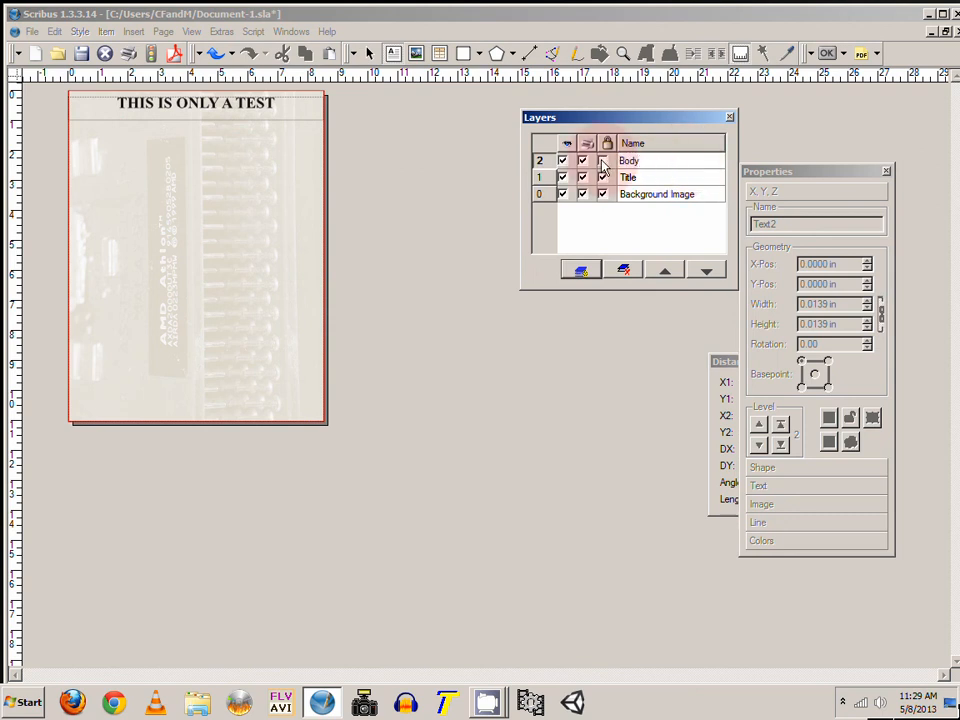
type("ody")
left_click(621, 198)
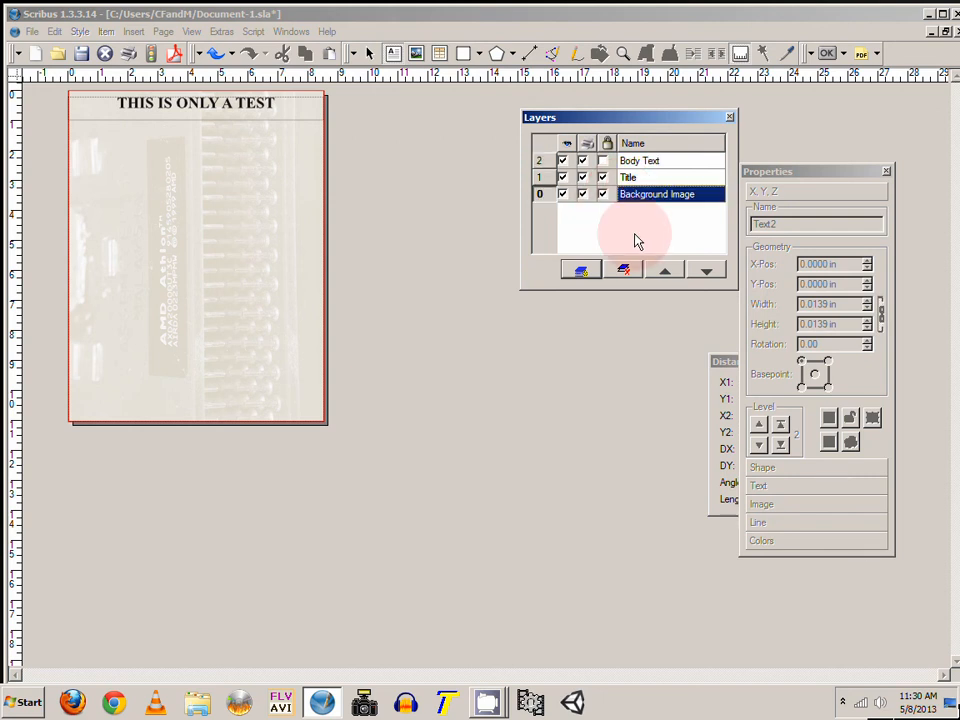
left_click(648, 163)
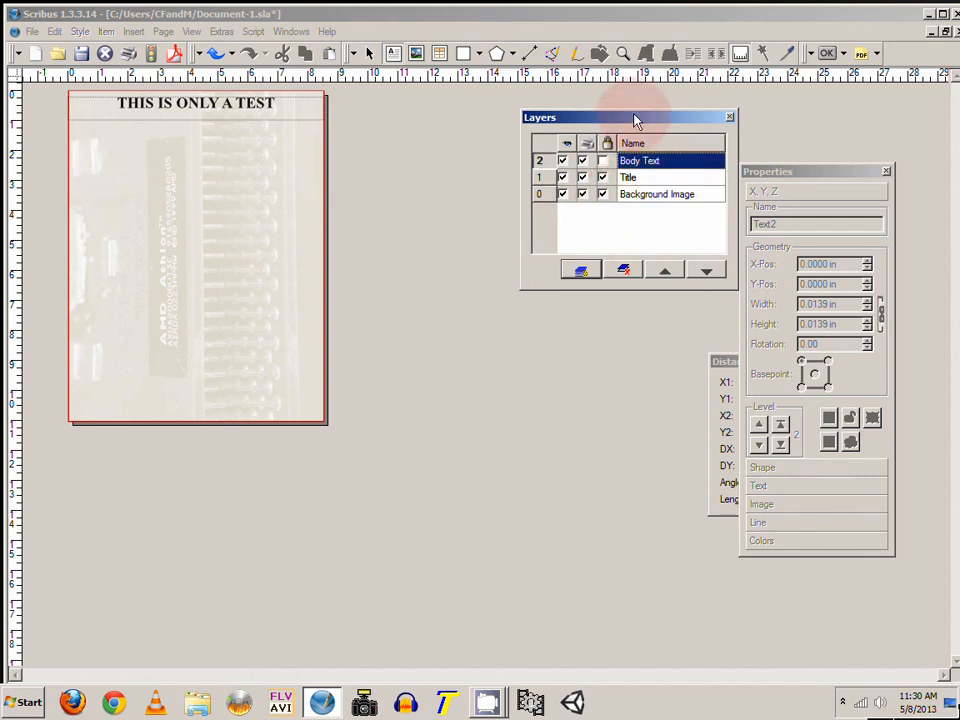
Step: Draw a text frame below the heading, about 8.26 in wide and 9.79 in tall, filling the rest of the page
left_click_drag(635, 119, 667, 137)
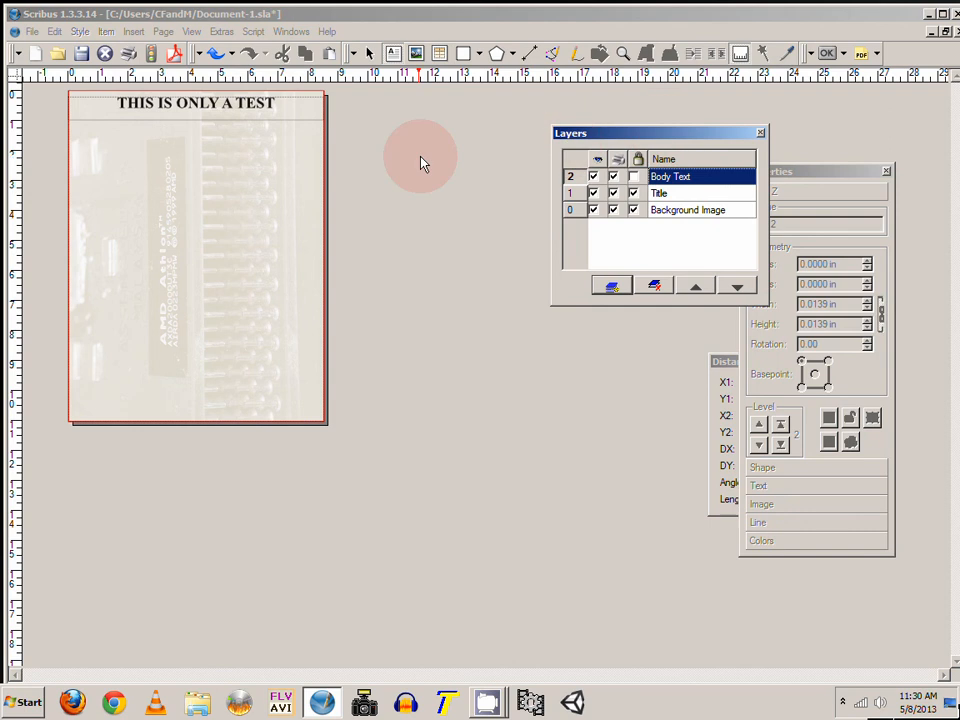
left_click(393, 55)
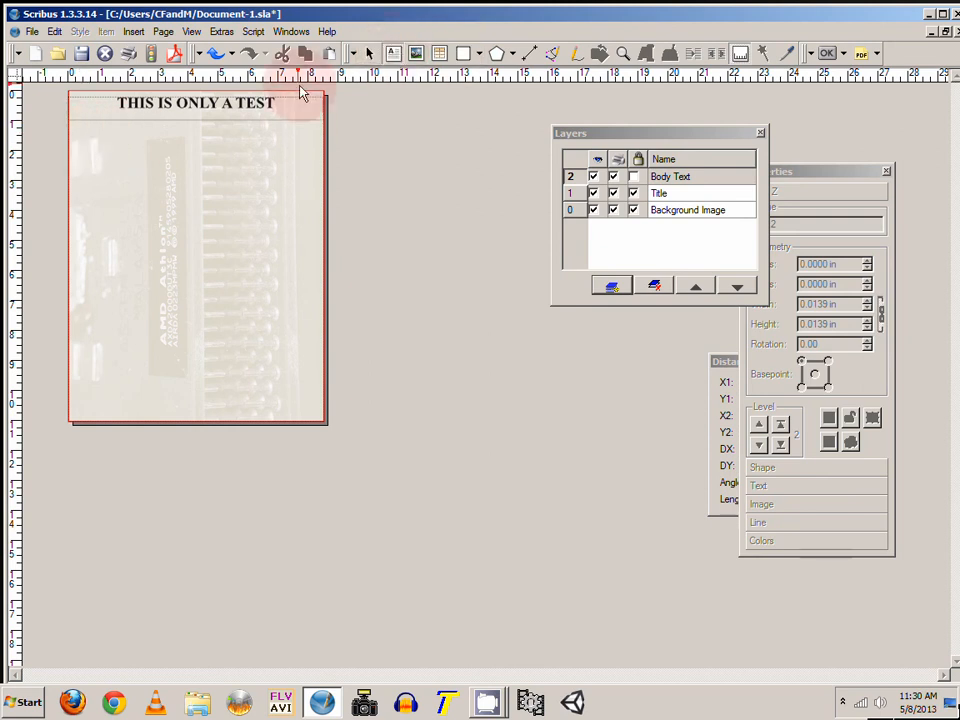
left_click_drag(71, 121, 317, 413)
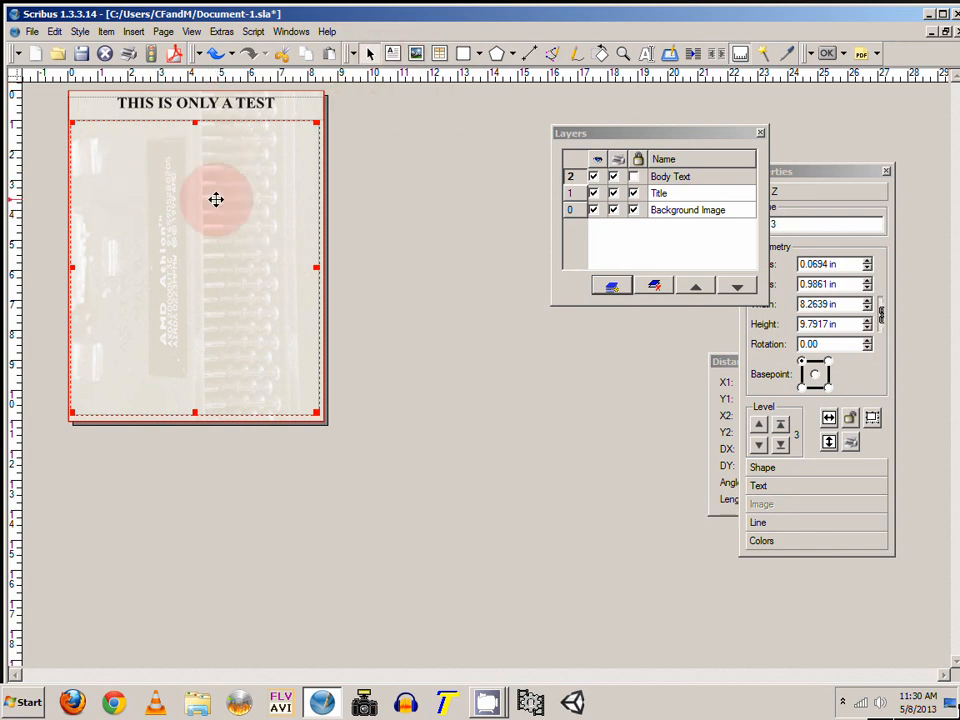
left_click(192, 33)
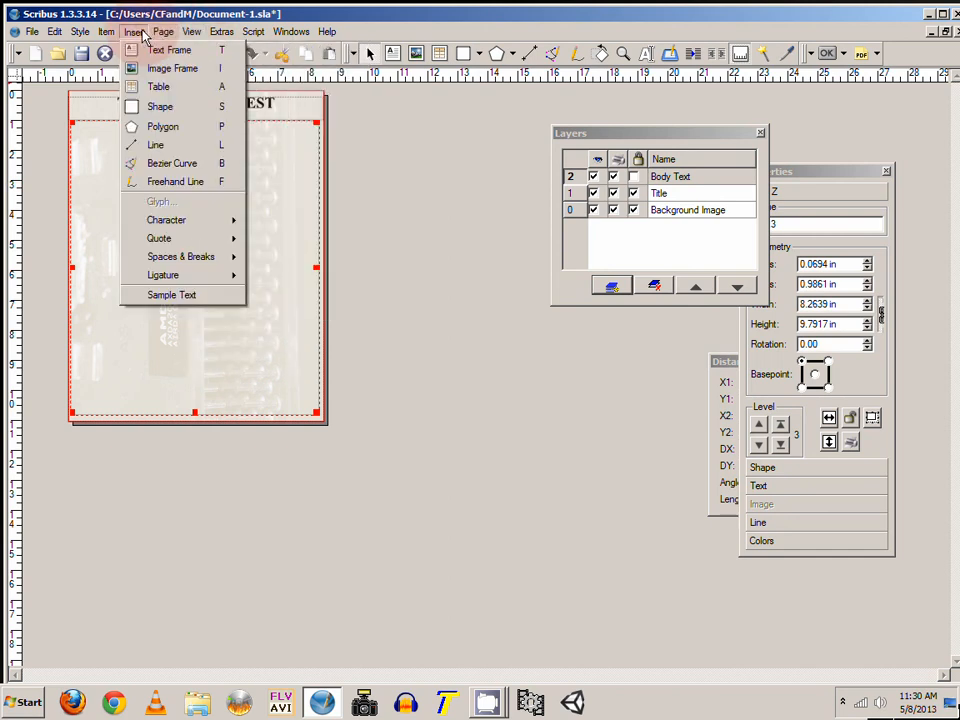
mouse_move(165, 36)
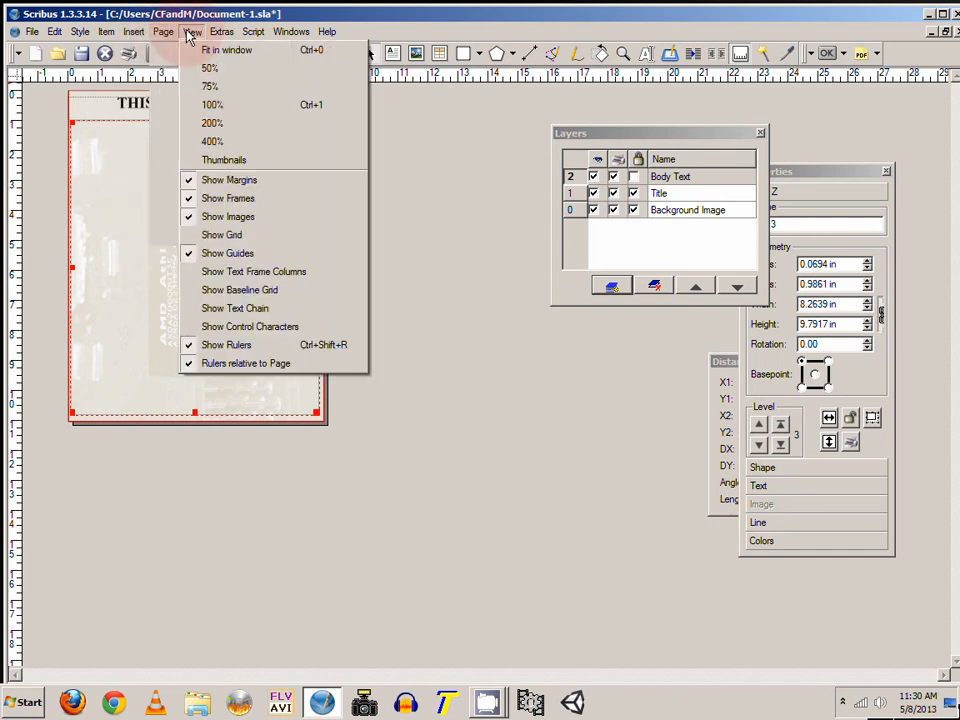
mouse_move(222, 37)
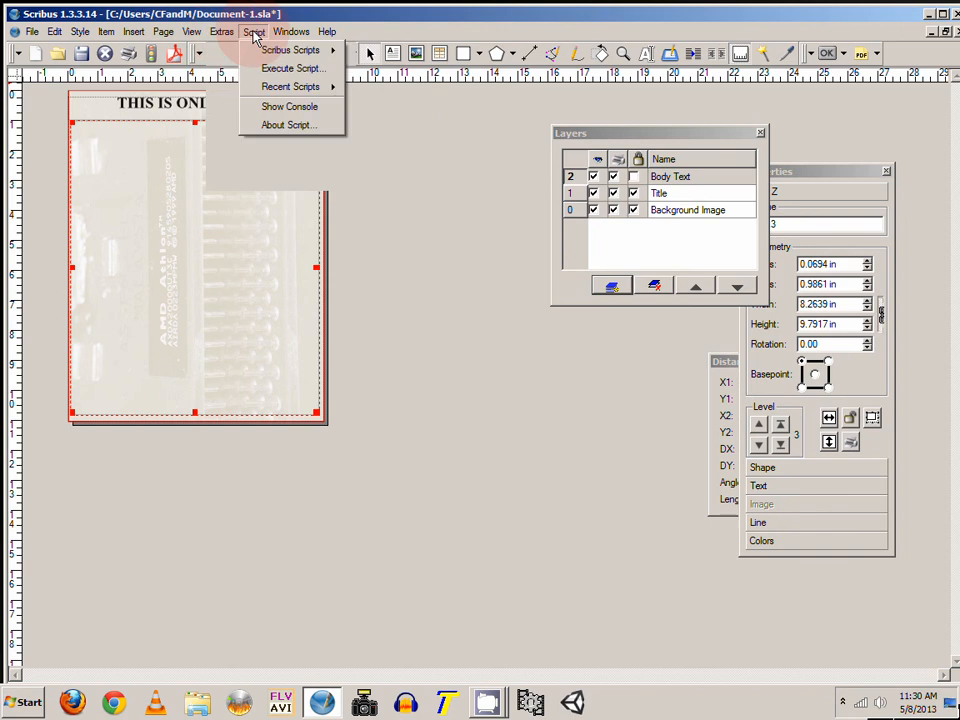
left_click(252, 31)
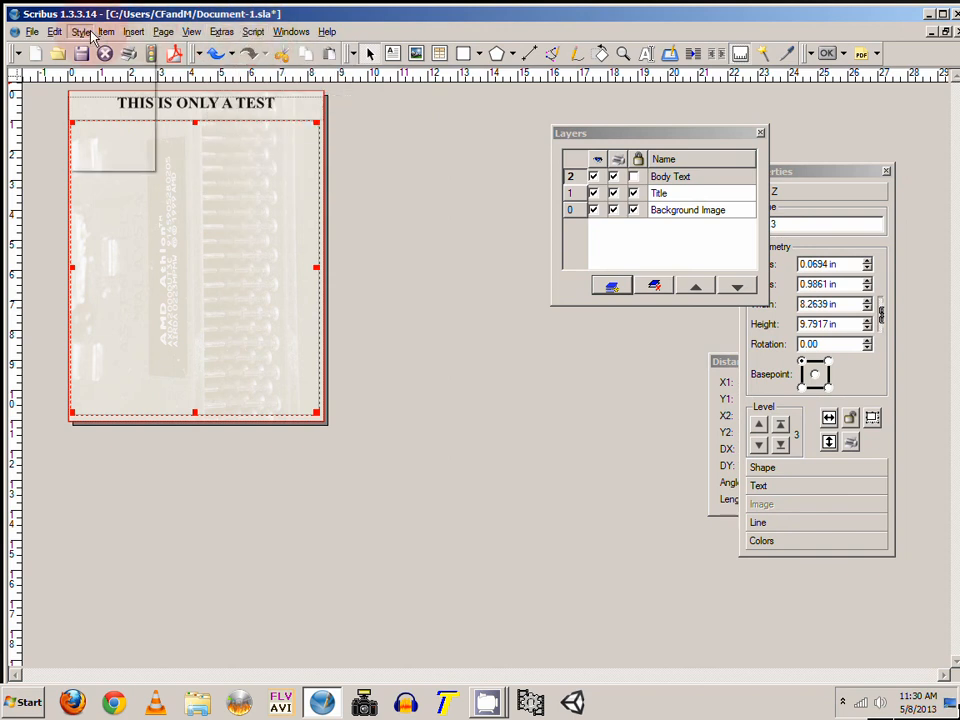
mouse_move(107, 36)
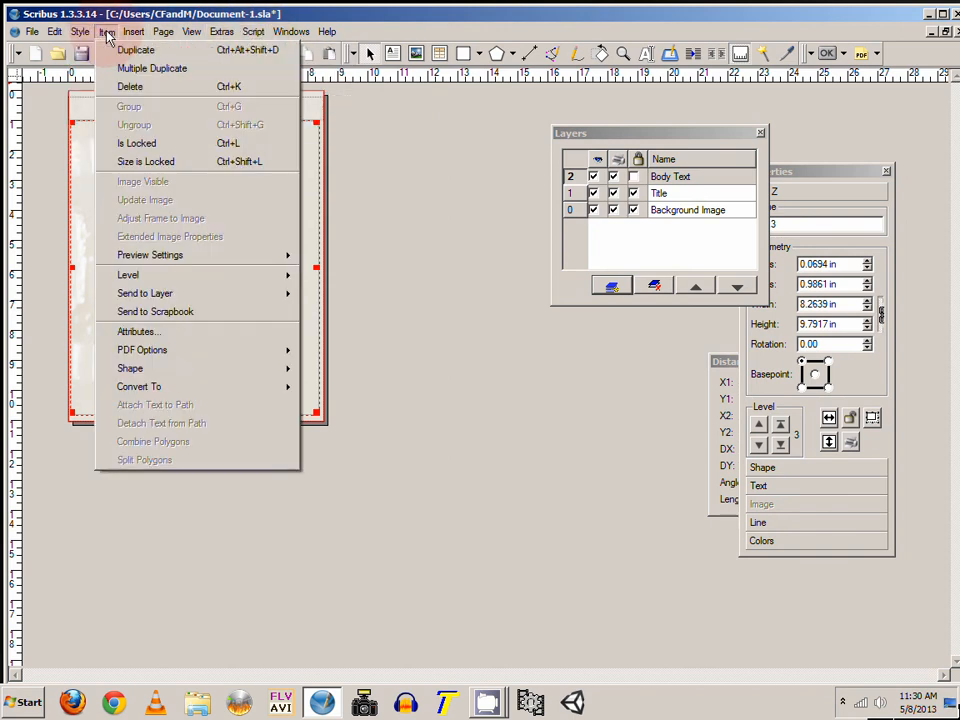
left_click(107, 33)
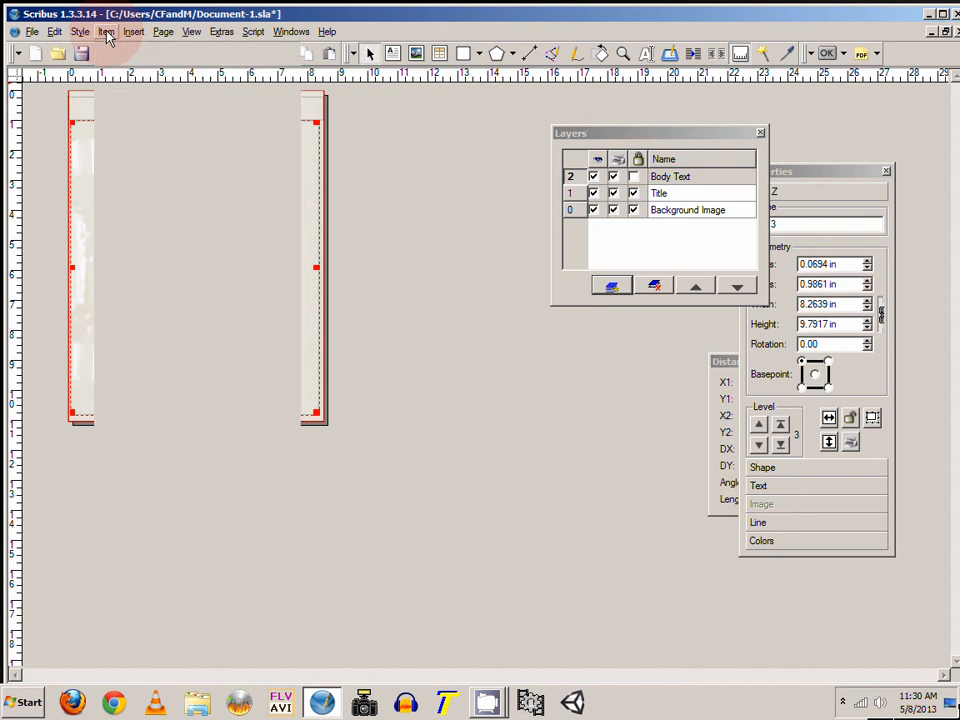
Step: Import the file Scribus Test.rtf into the new text frame, showing all file types and accepting the importer options
right_click(183, 160)
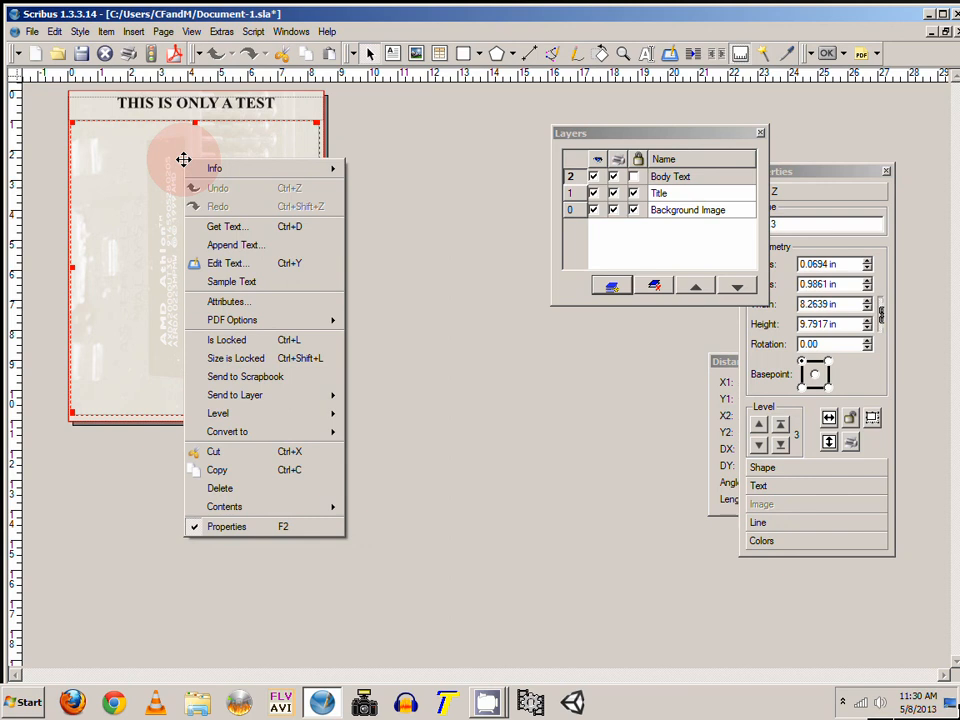
left_click(257, 237)
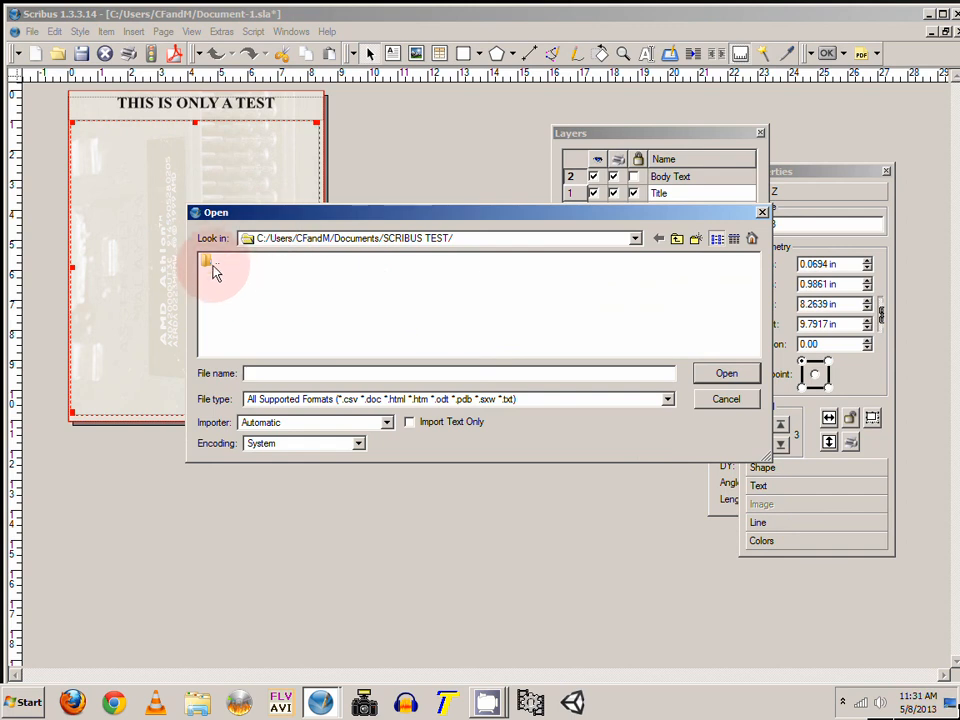
left_click(667, 399)
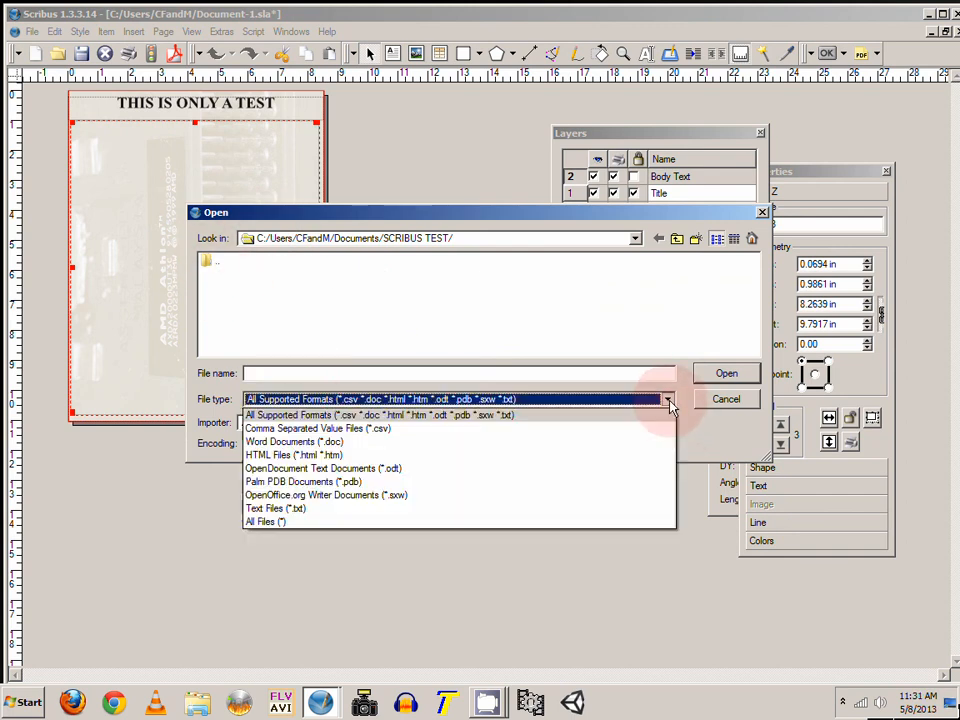
left_click(281, 521)
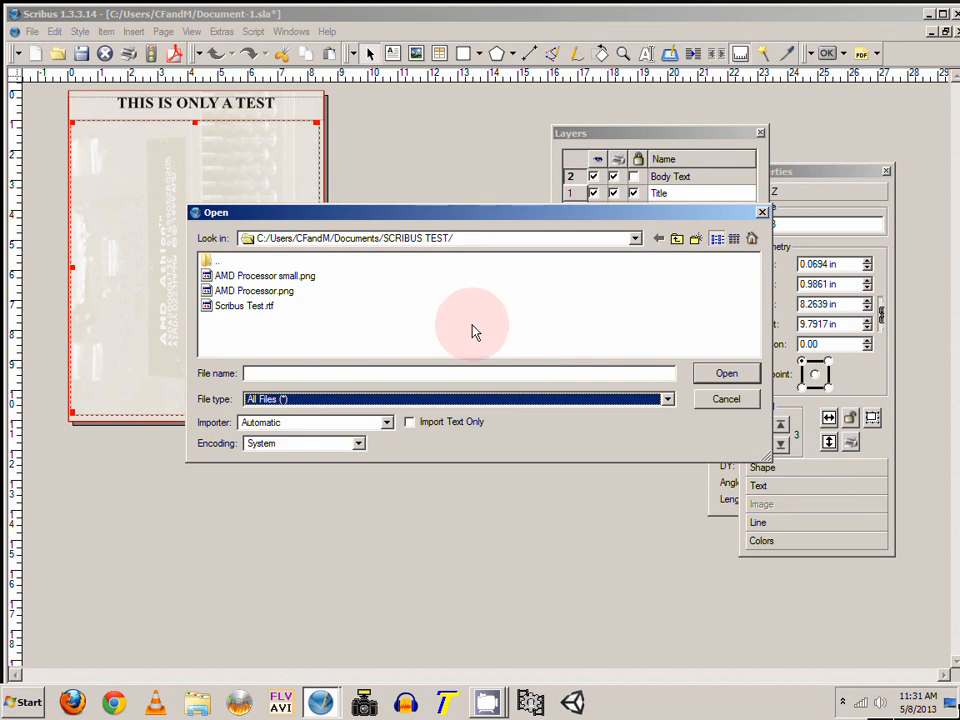
left_click(667, 399)
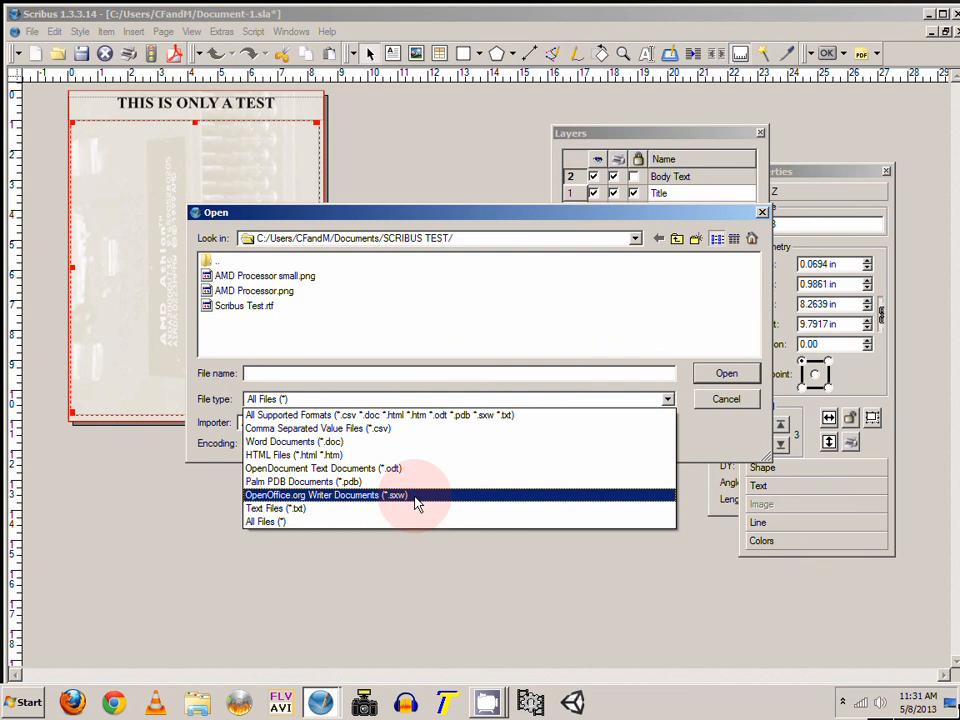
left_click(628, 307)
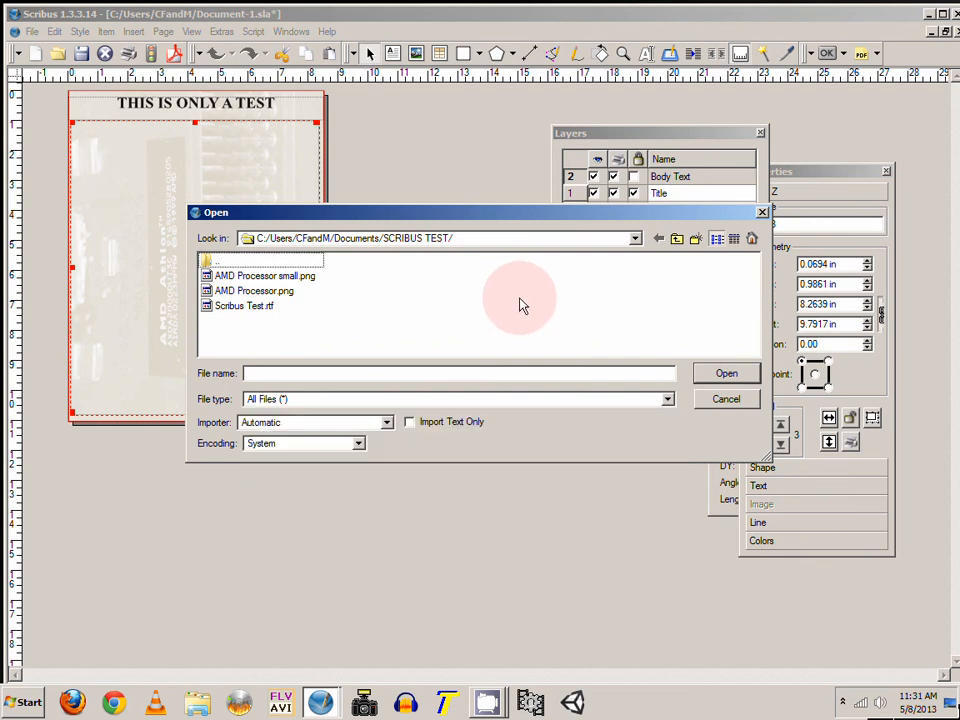
left_click(242, 306)
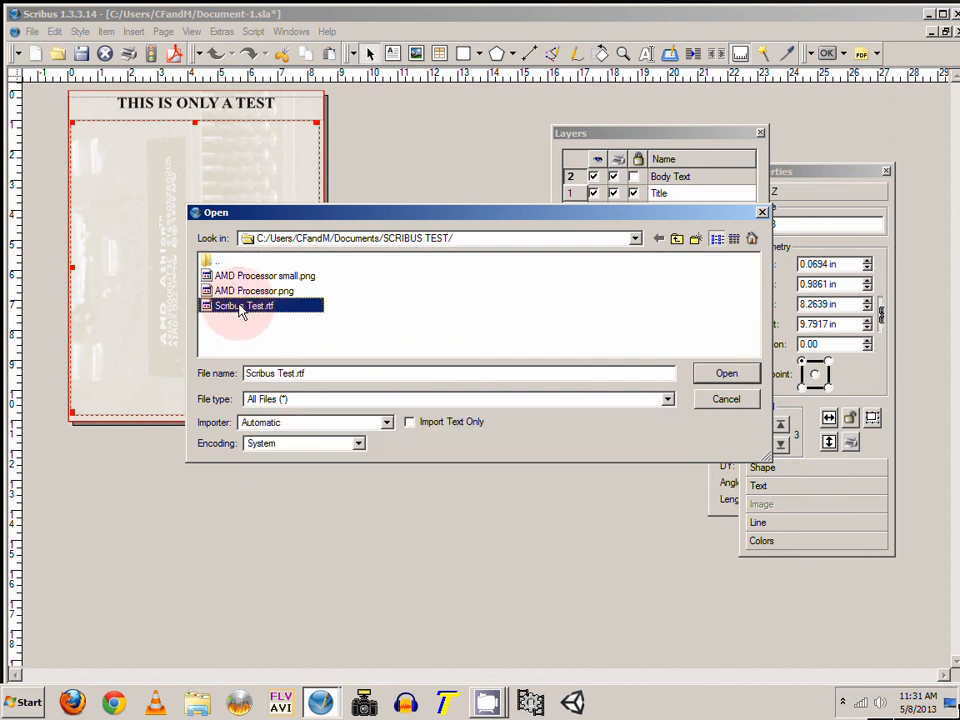
left_click(722, 374)
left_click(524, 375)
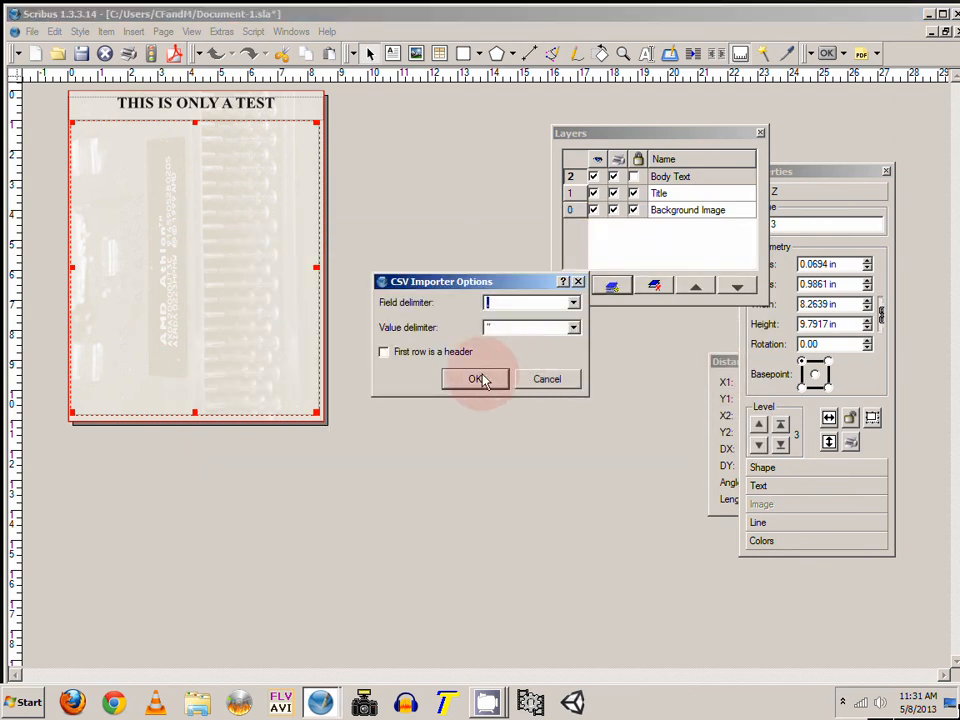
left_click(478, 379)
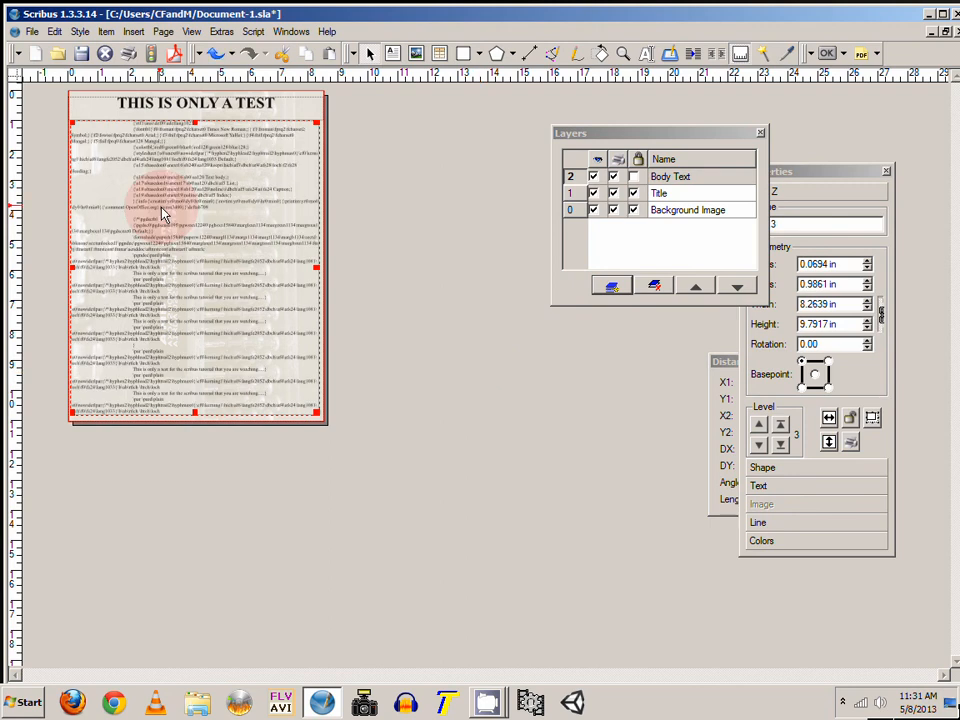
Step: Zoom in to inspect the imported text in the body frame
left_click(296, 114)
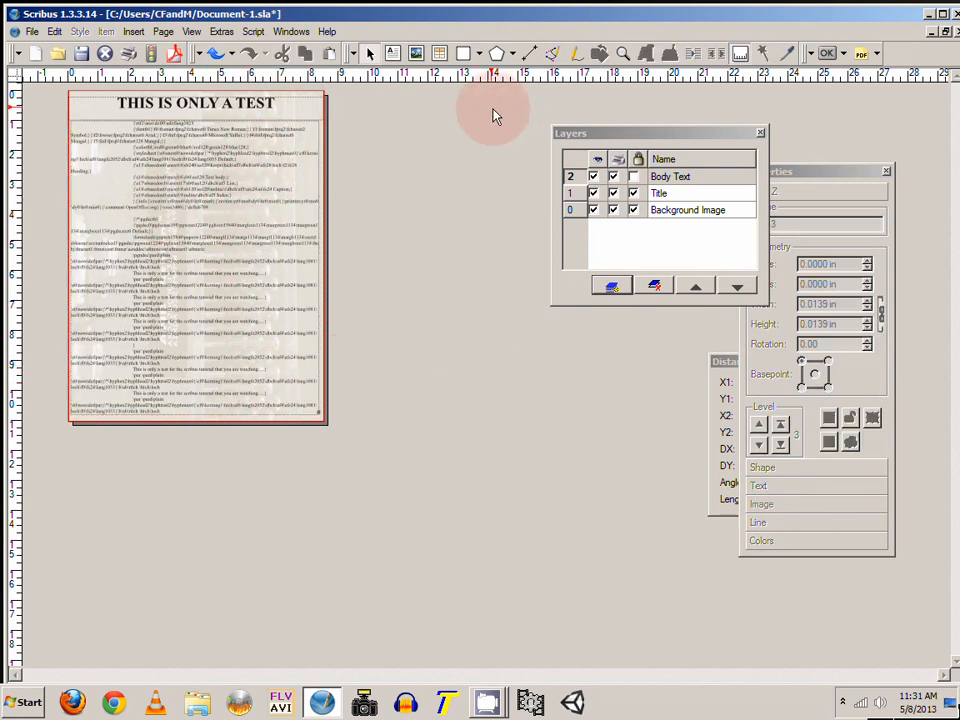
left_click(621, 55)
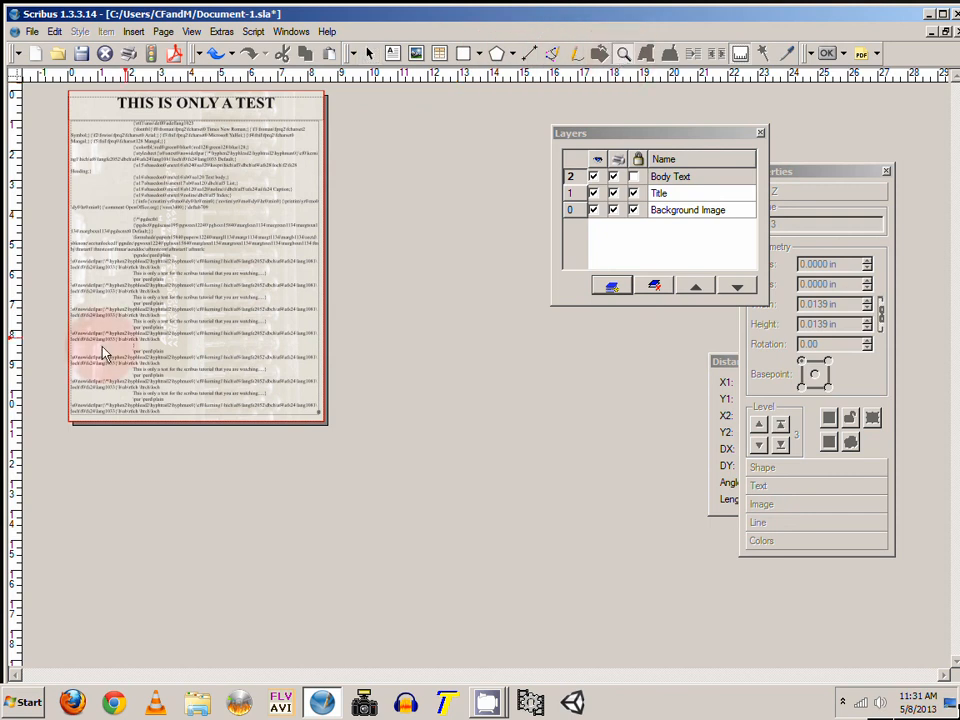
left_click(218, 347)
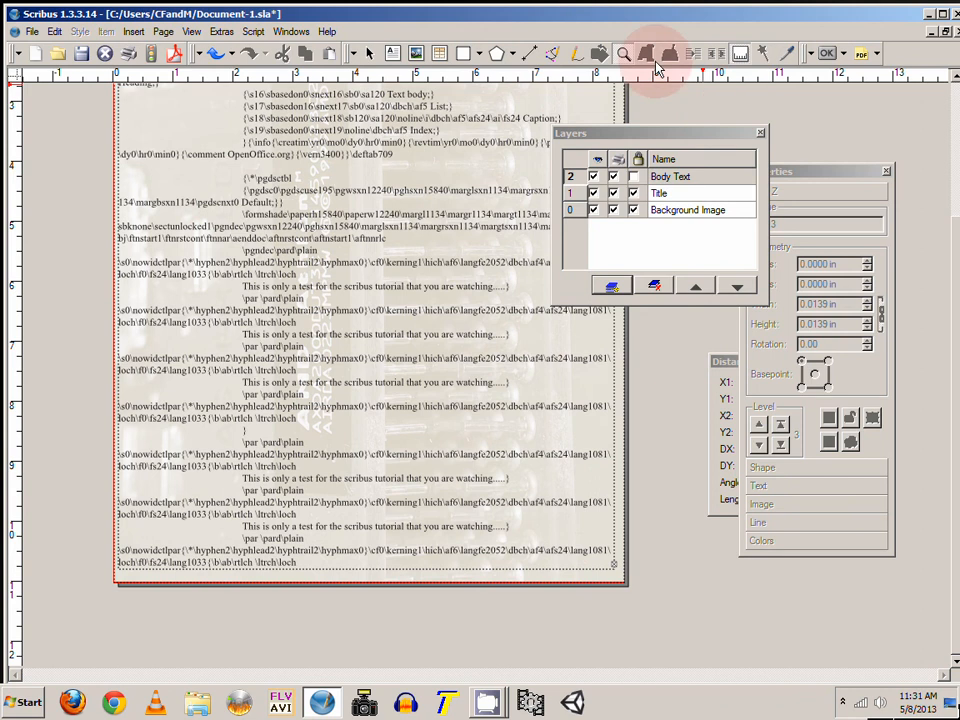
left_click(605, 540)
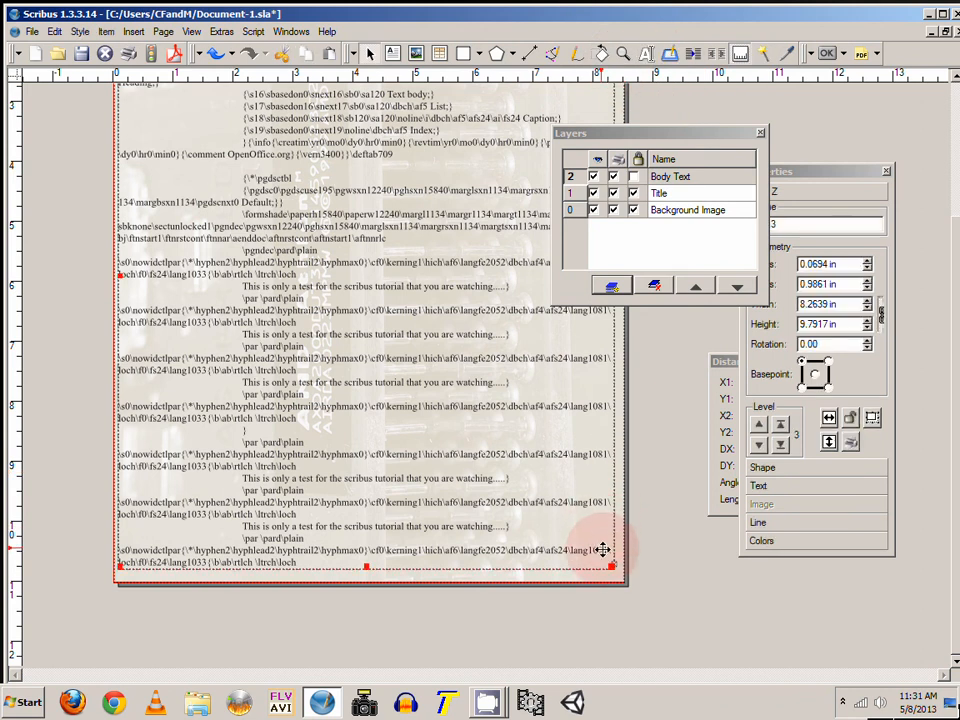
left_click(623, 53)
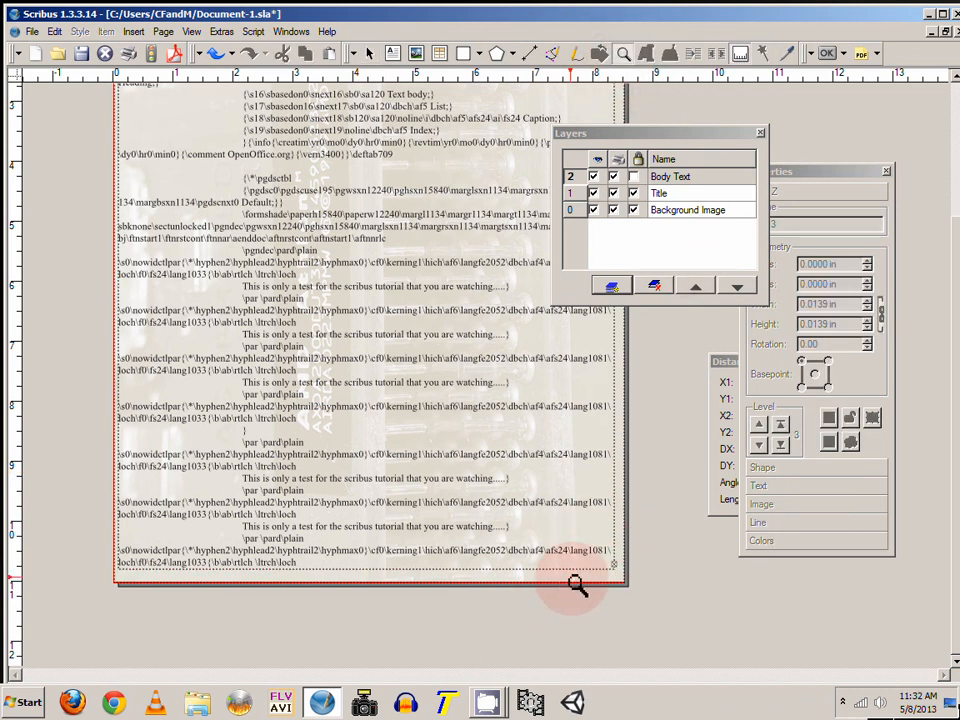
Step: Zoom in on the lower edge of the body text frame and move the Properties and Distances palettes aside
left_click(576, 638)
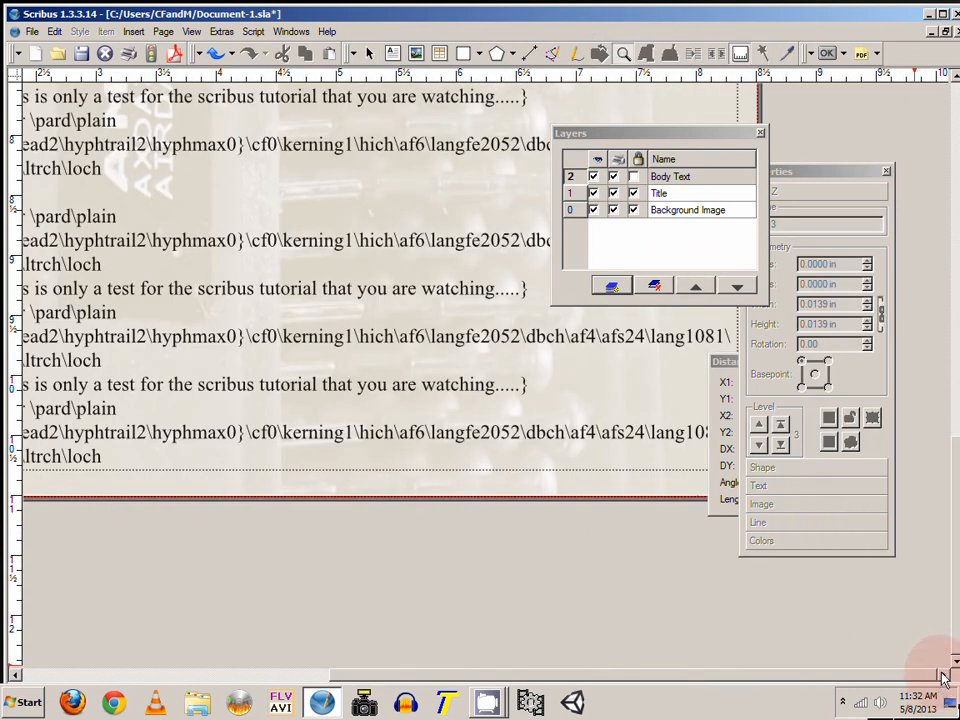
left_click_drag(800, 172, 875, 500)
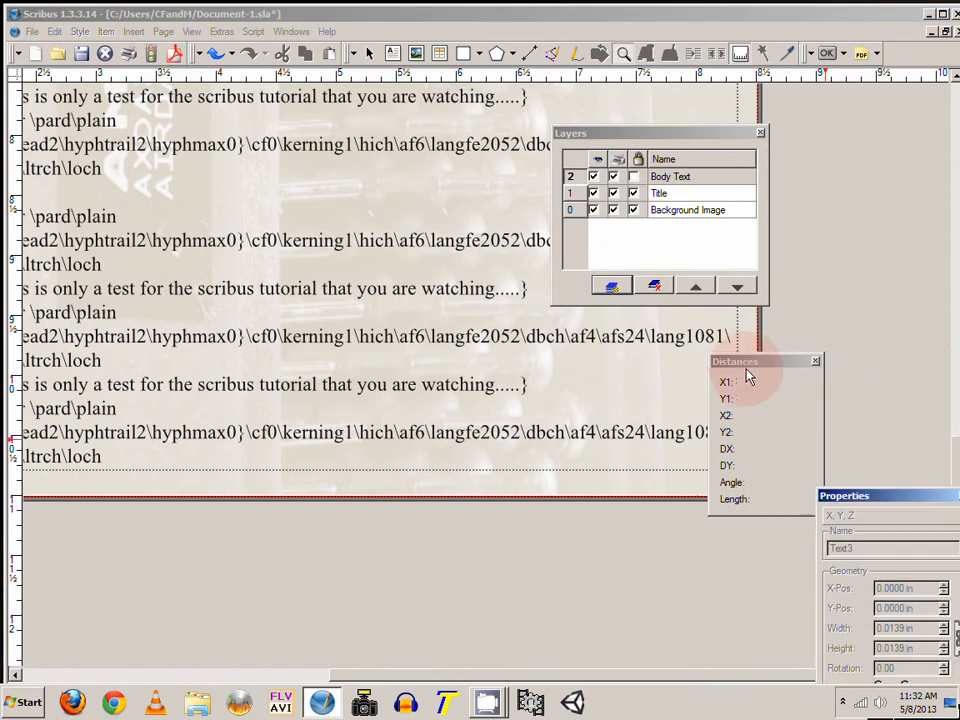
left_click_drag(745, 366, 863, 294)
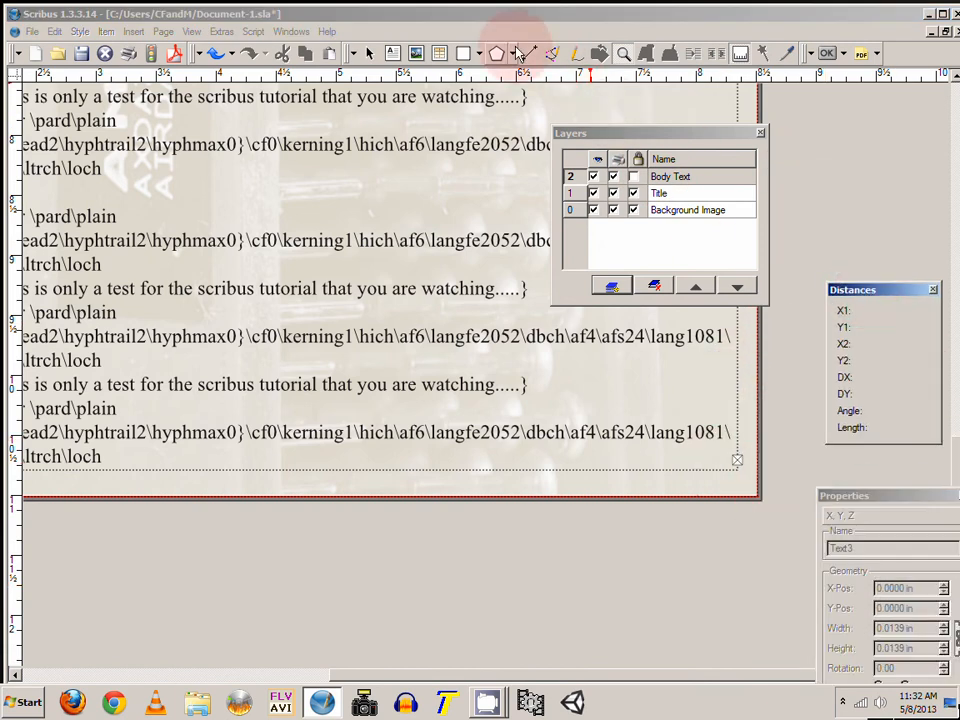
left_click(369, 50)
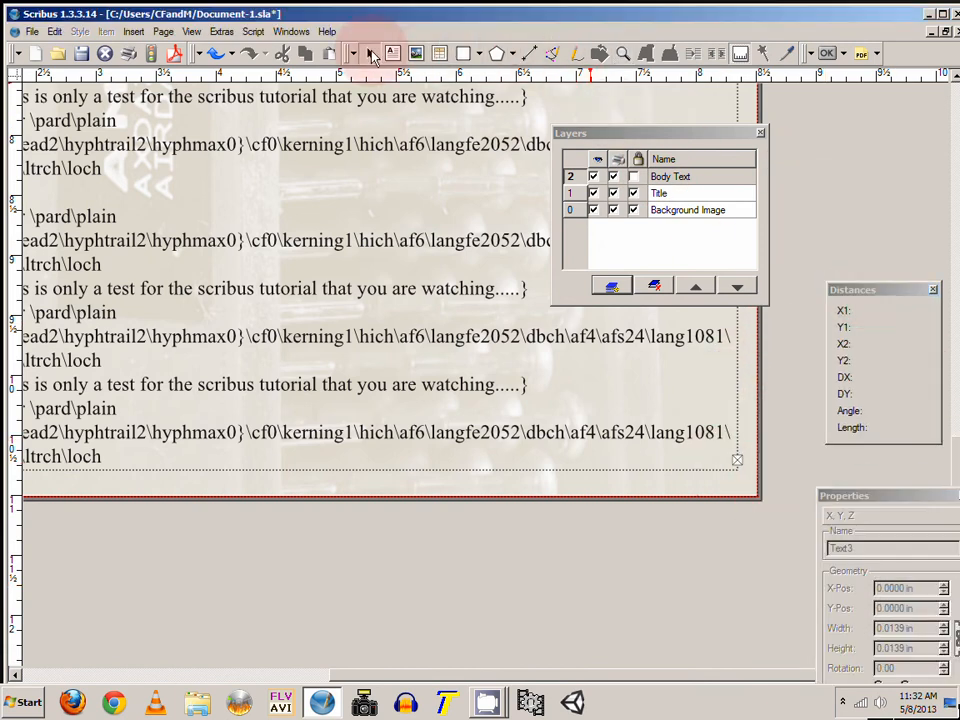
left_click(739, 467)
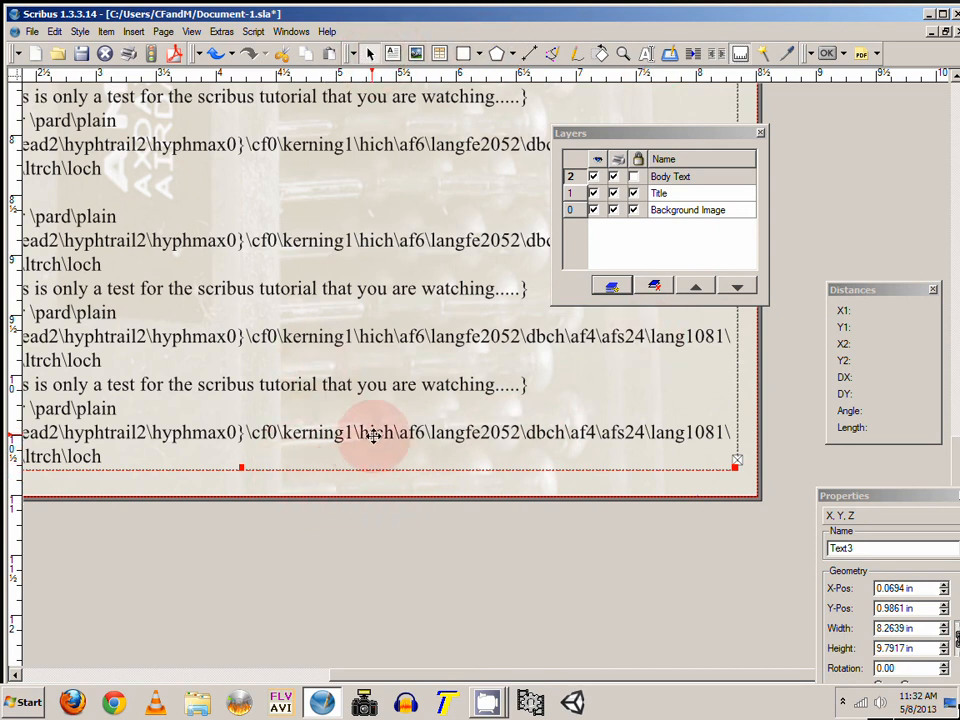
left_click(623, 58)
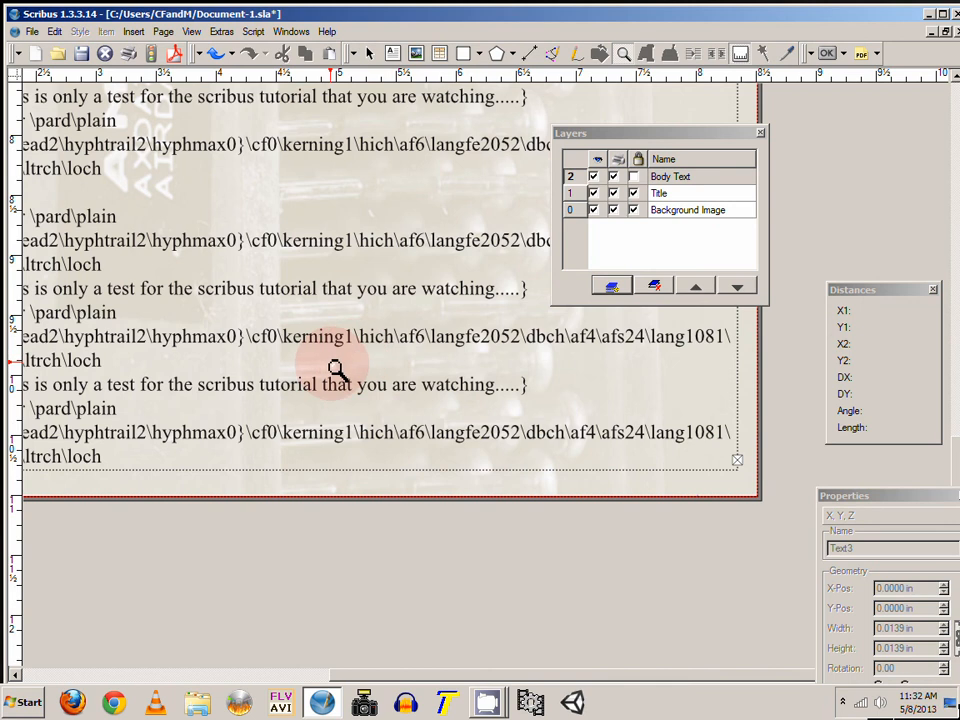
right_click(336, 366)
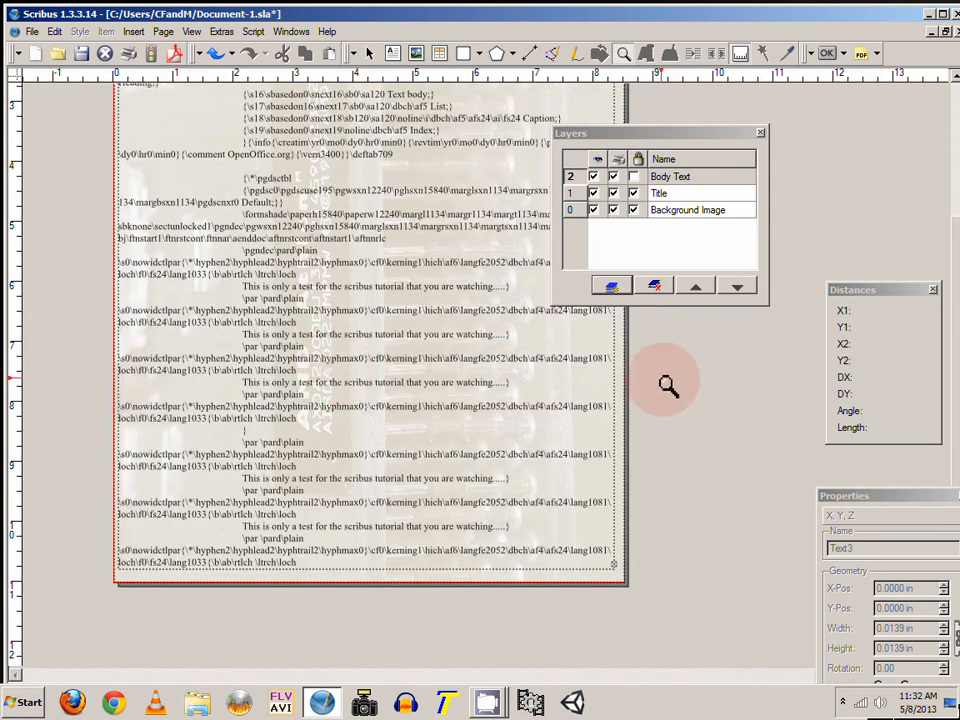
Step: Try stretching the body text frame's bottom edge downward, then pull it back to the page bottom
left_click(369, 53)
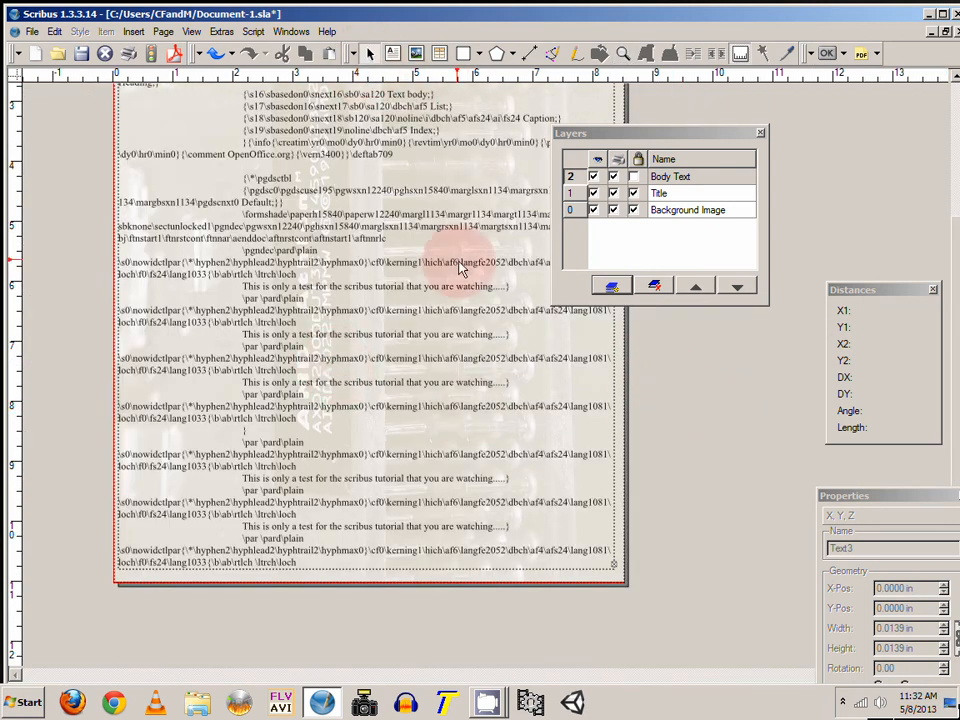
left_click(370, 564)
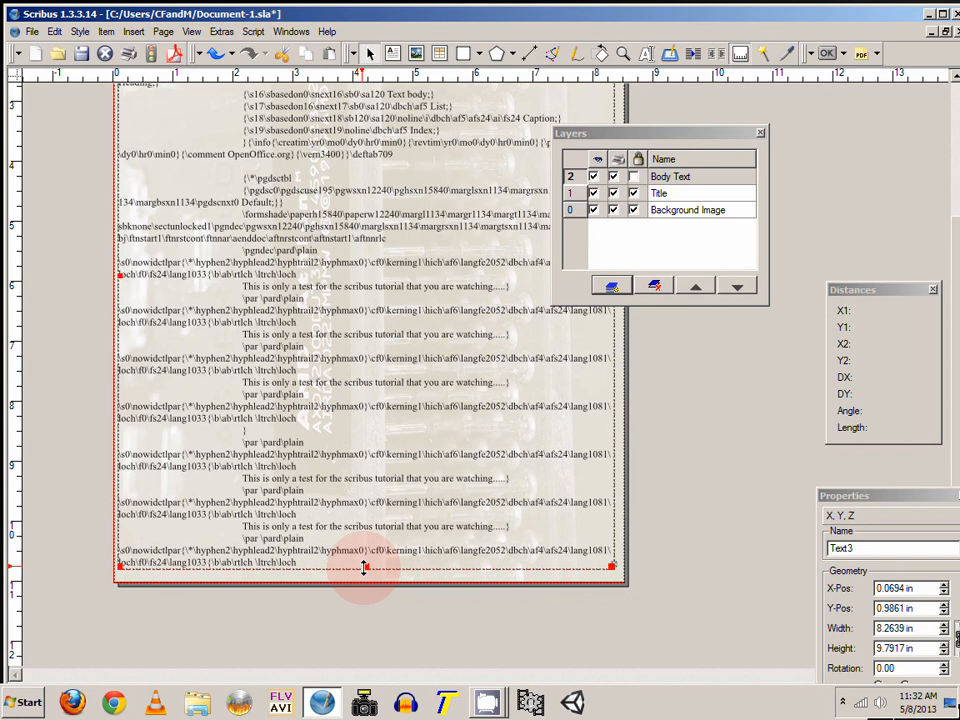
left_click_drag(367, 567, 368, 633)
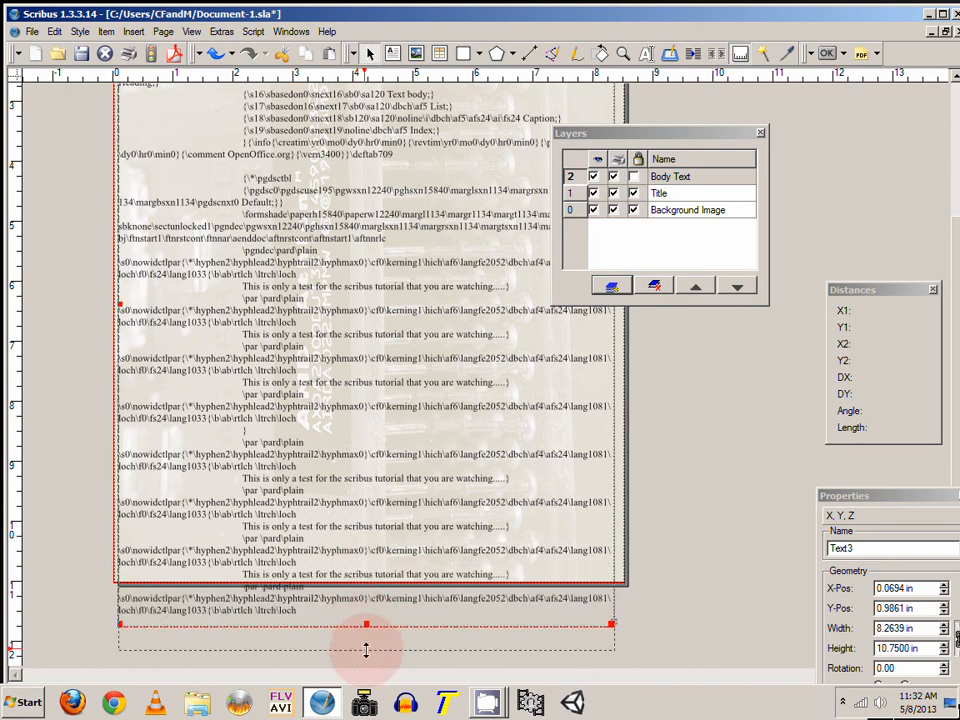
left_click_drag(366, 650, 370, 572)
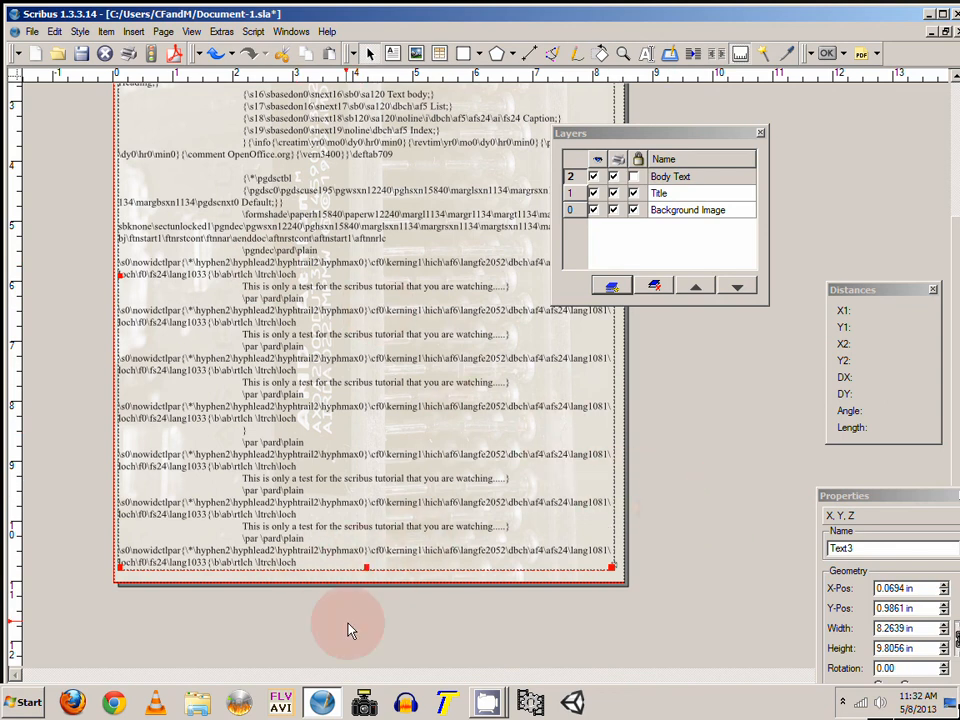
scroll(715, 420, "up", 5)
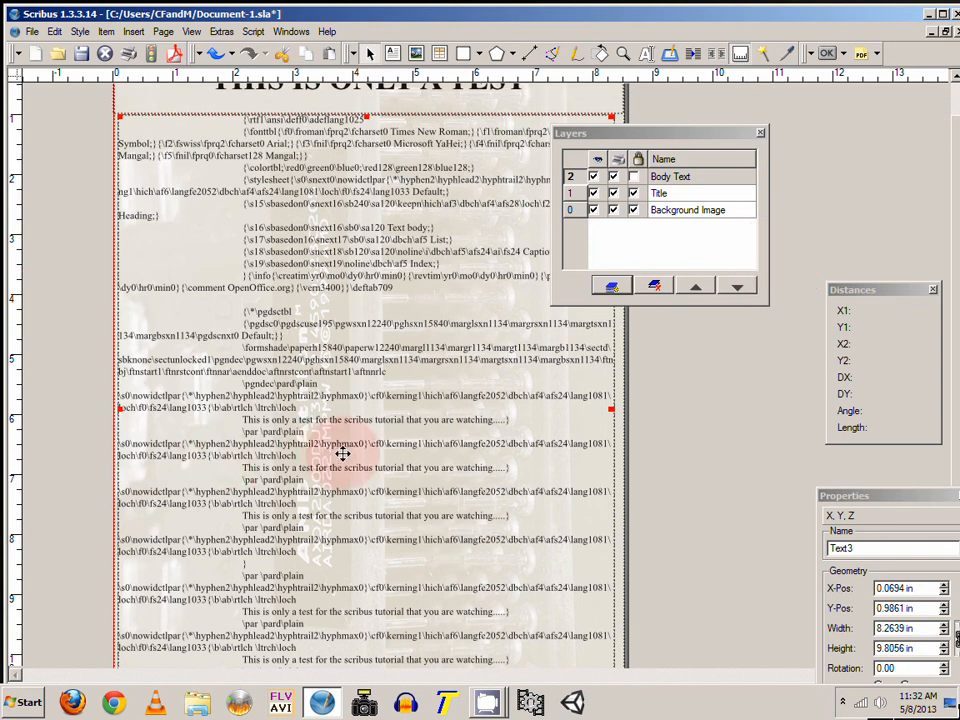
Step: Narrow the body text frame to about 3.5 in wide and move it toward the page centre
left_click_drag(343, 452, 405, 393)
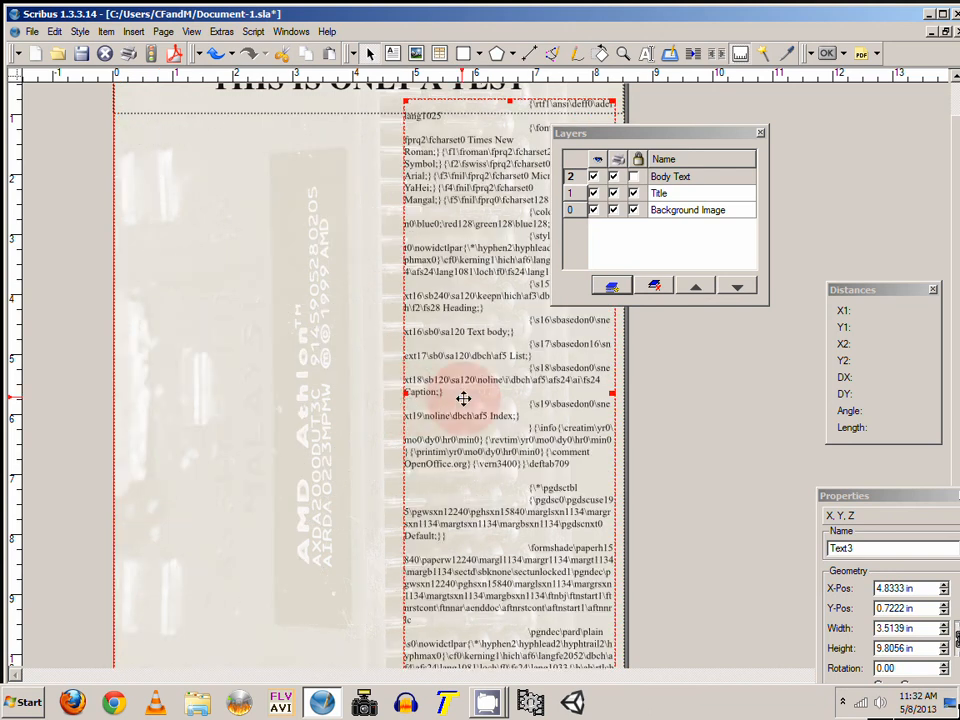
left_click_drag(463, 399, 364, 382)
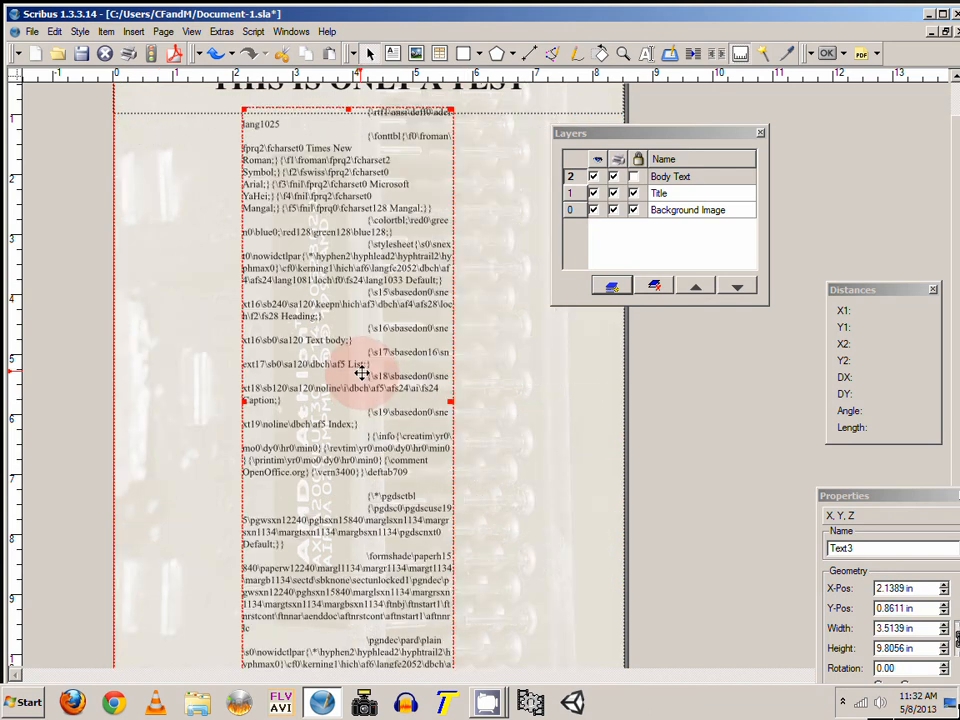
right_click(362, 373)
left_click(353, 388)
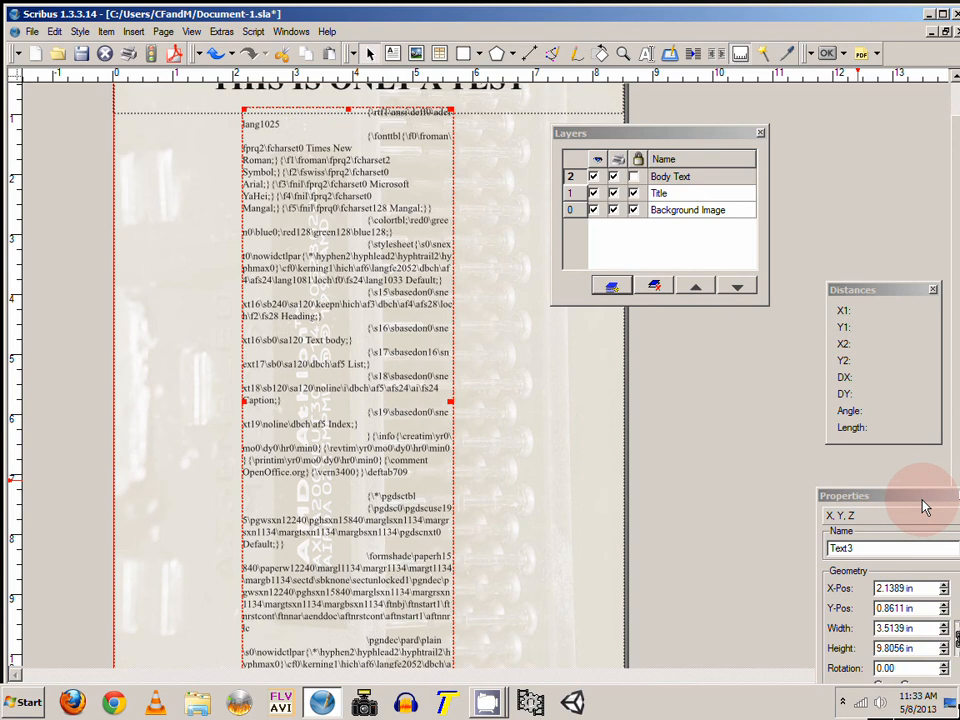
Step: Open the body frame's text properties to inspect its font and size settings
left_click_drag(925, 507, 759, 300)
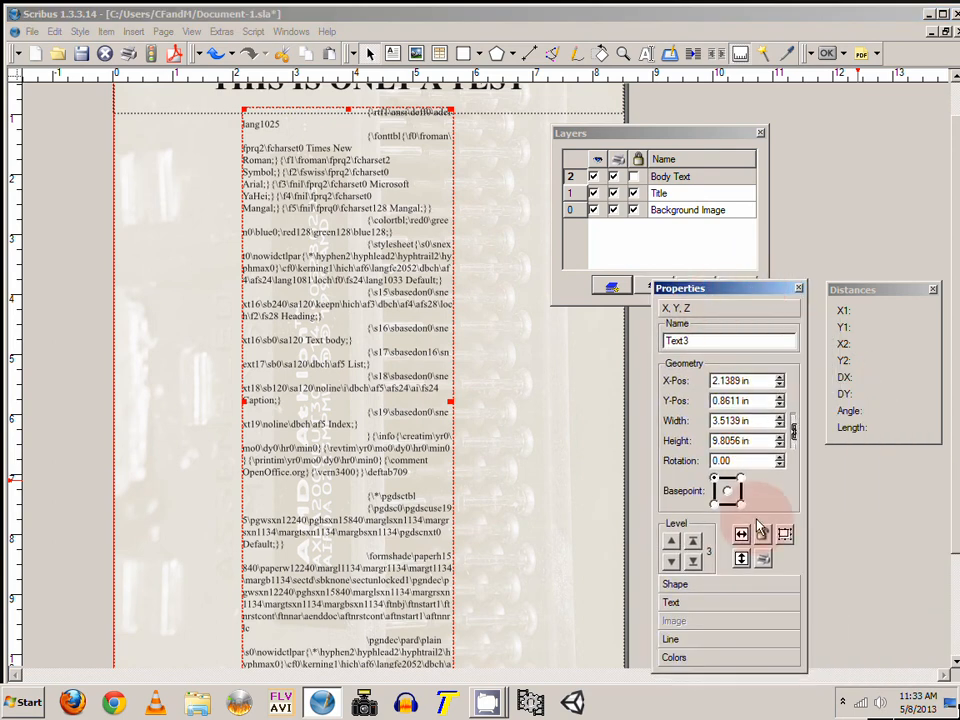
left_click(696, 603)
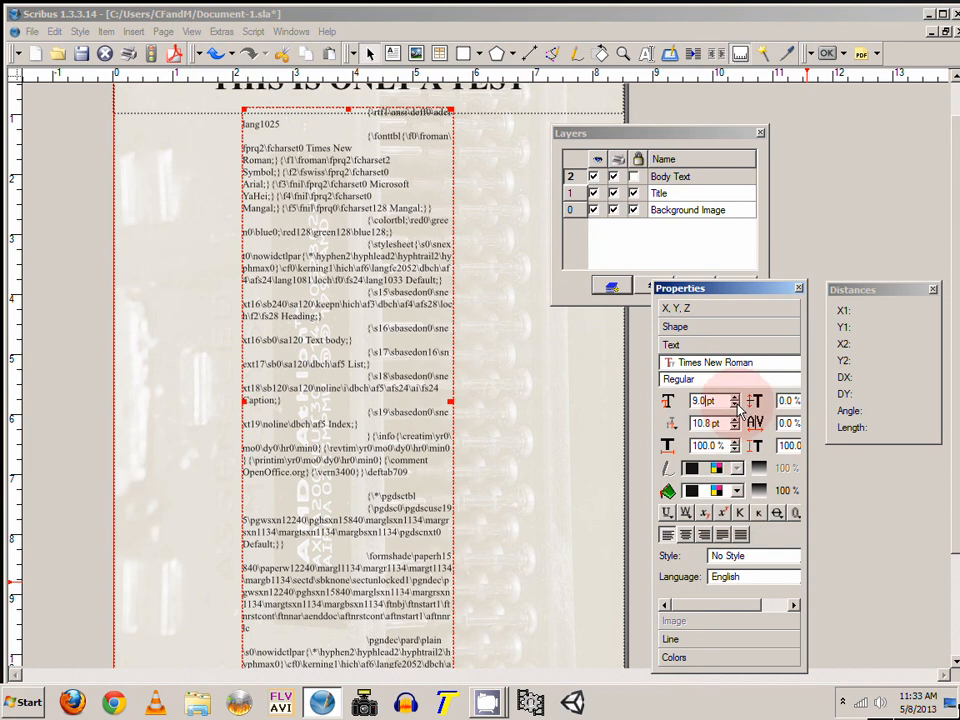
left_click_drag(758, 289, 789, 288)
left_click(383, 183)
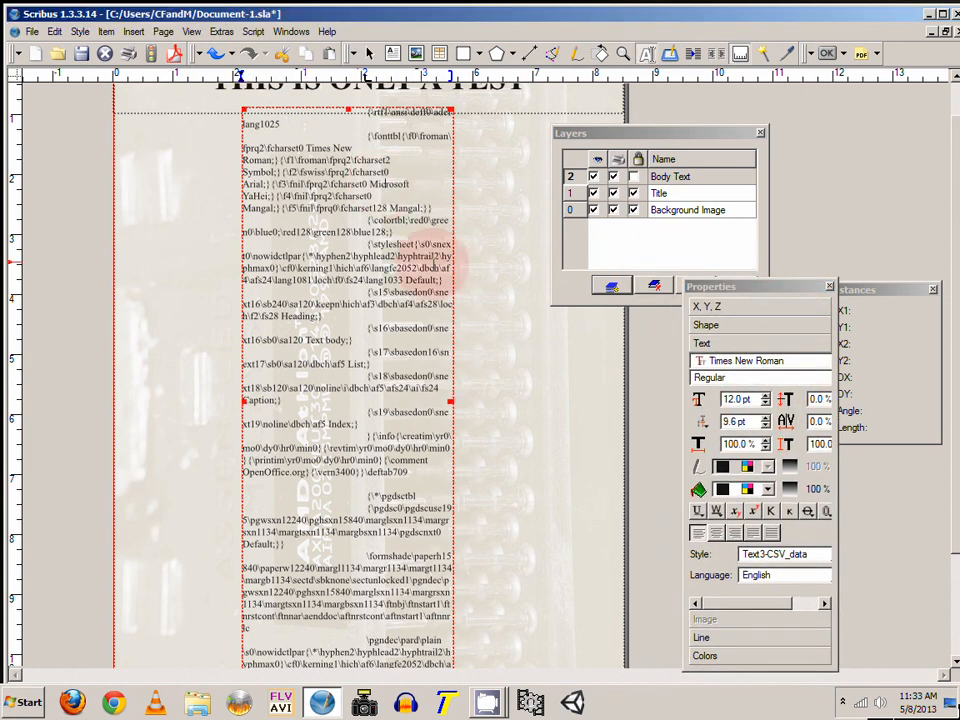
left_click_drag(440, 268, 385, 182)
left_click(395, 168)
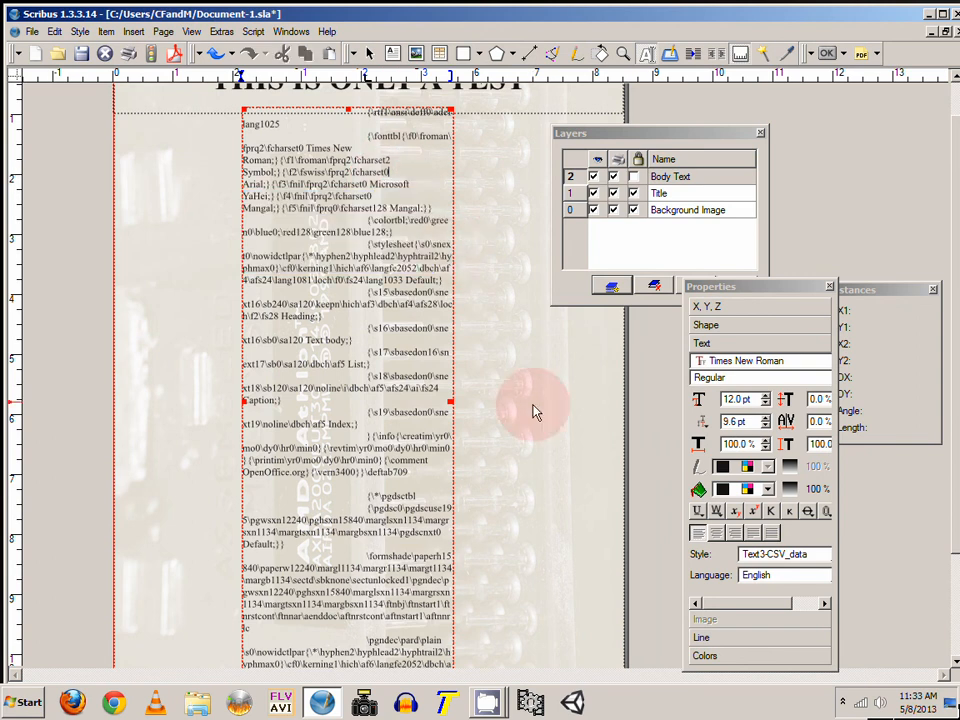
Step: Stretch the body text frame's left and right sides out to the page edges
left_click_drag(453, 400, 632, 403)
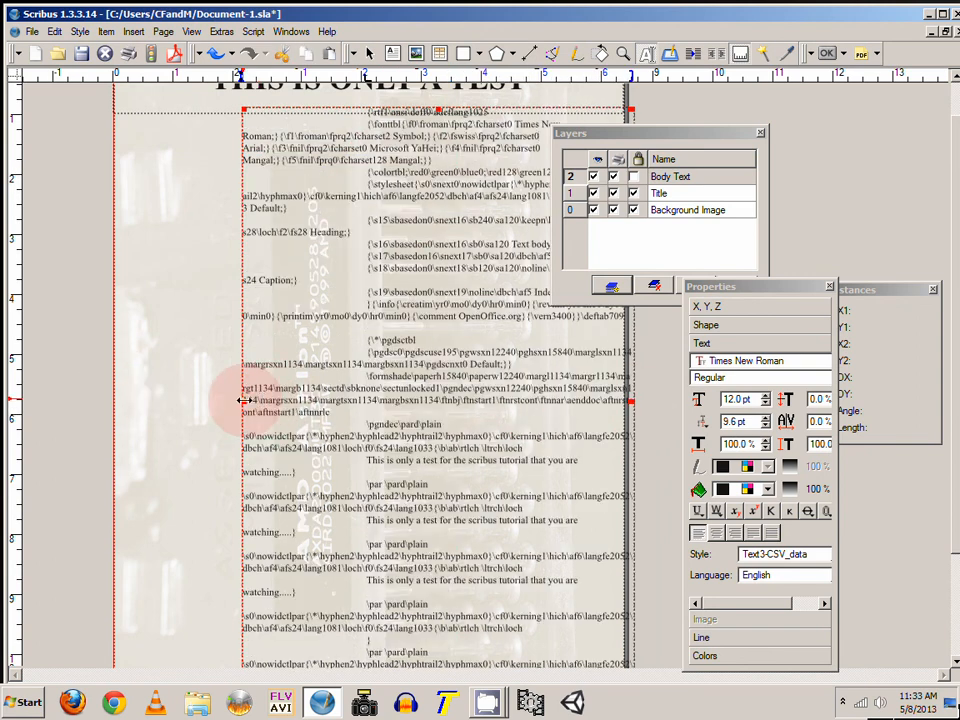
left_click_drag(243, 400, 113, 401)
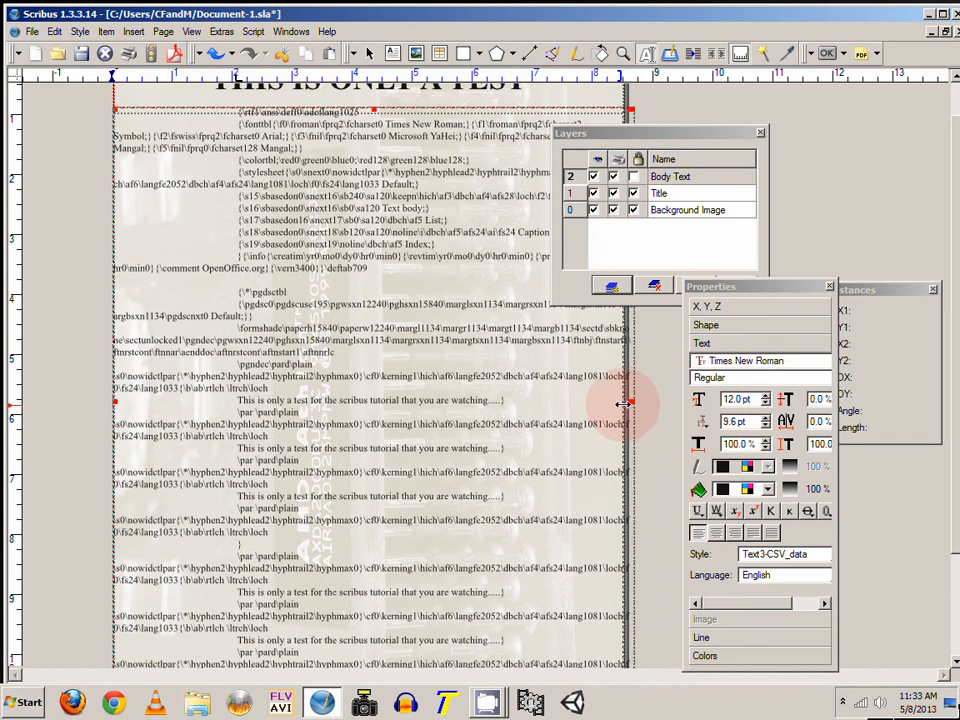
left_click_drag(622, 403, 619, 400)
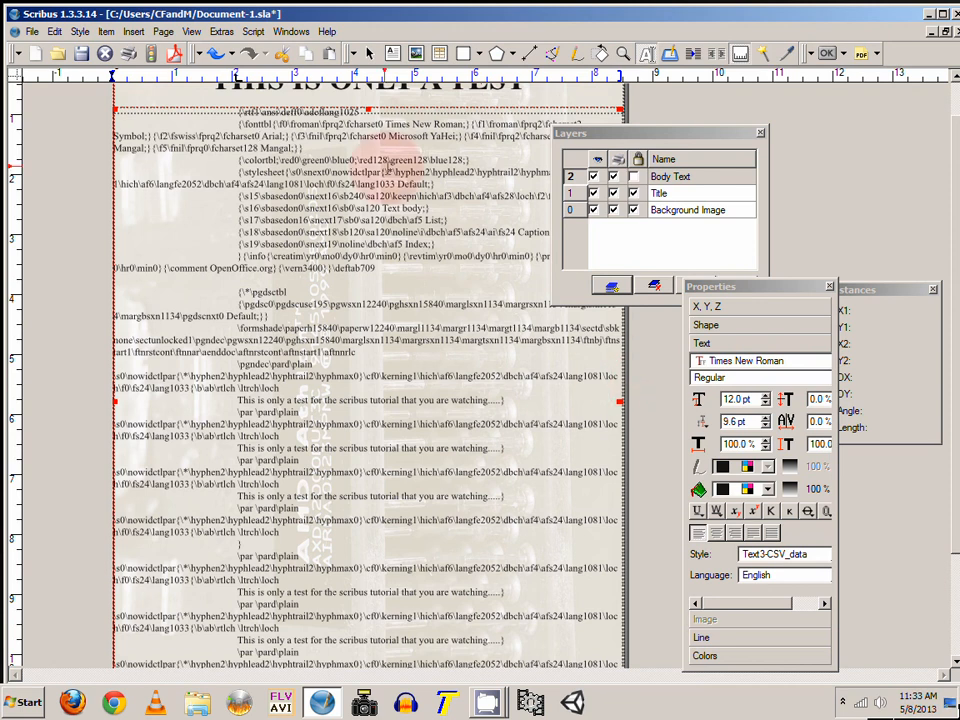
Step: Try moving the body frame's top edge down, then drag it back up under the heading
left_click_drag(367, 110, 389, 283)
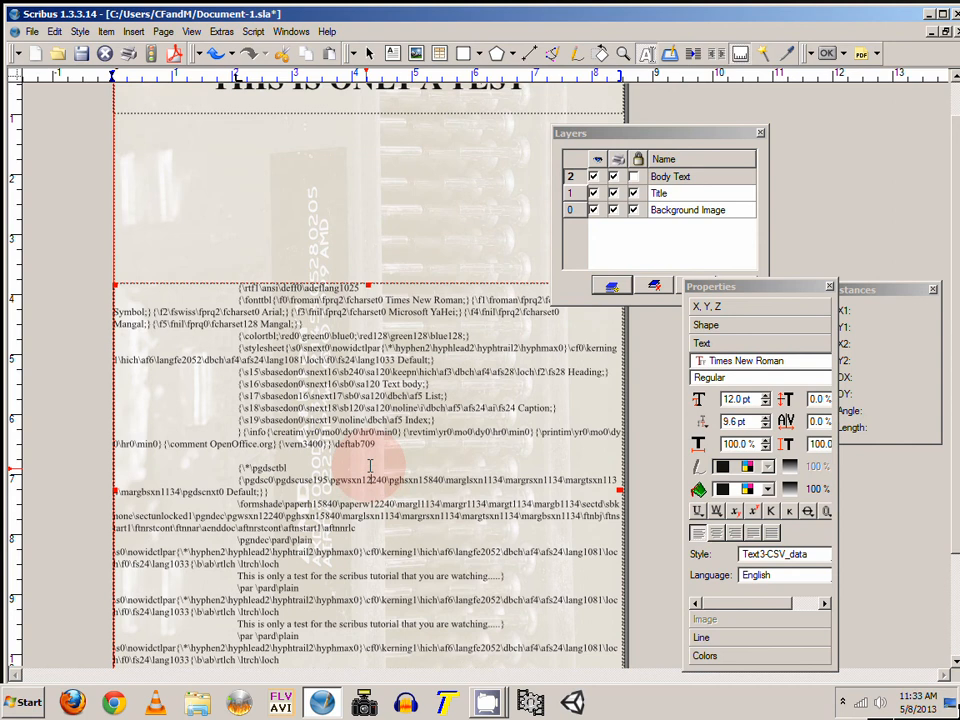
left_click_drag(237, 480, 372, 480)
left_click(370, 56)
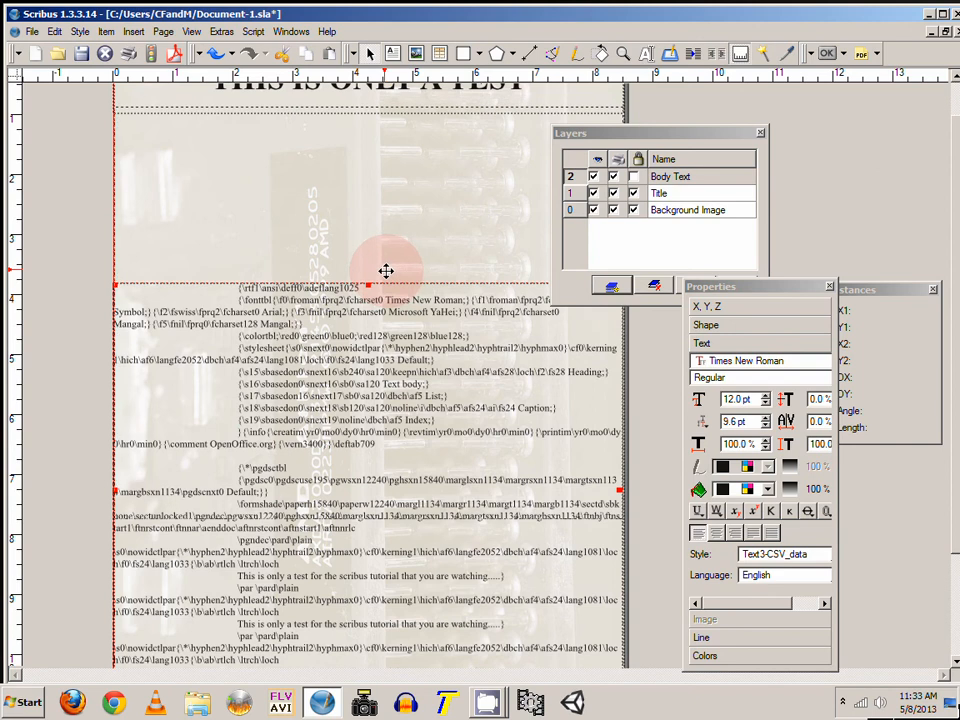
left_click_drag(386, 271, 386, 94)
Step: Inset the body text frame's left edge to about 0.31 in from the page edge
left_click(650, 467)
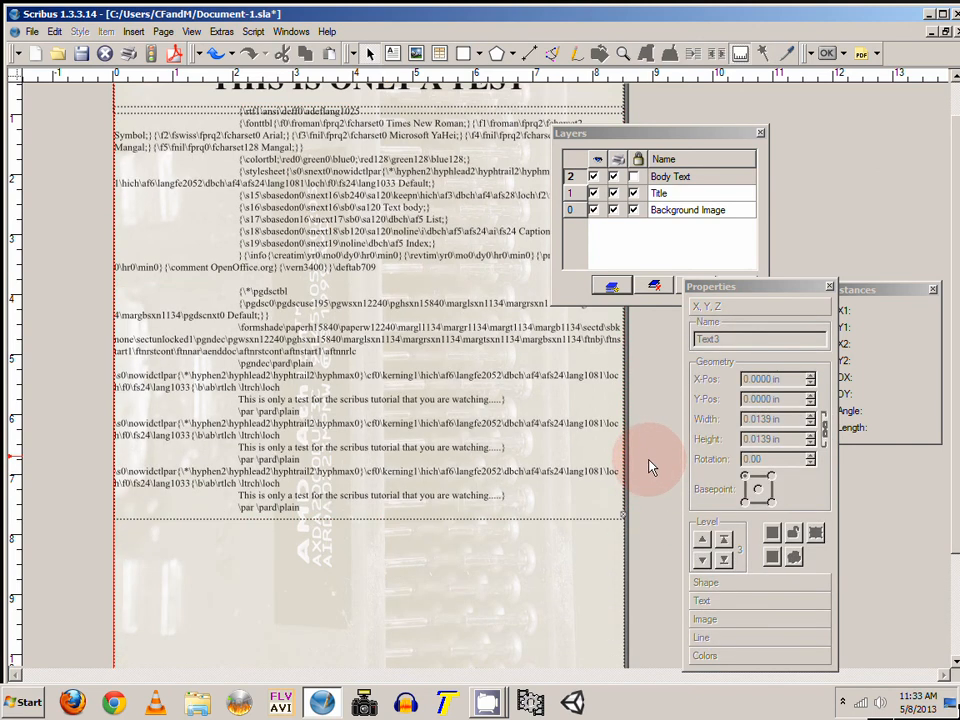
left_click(430, 330)
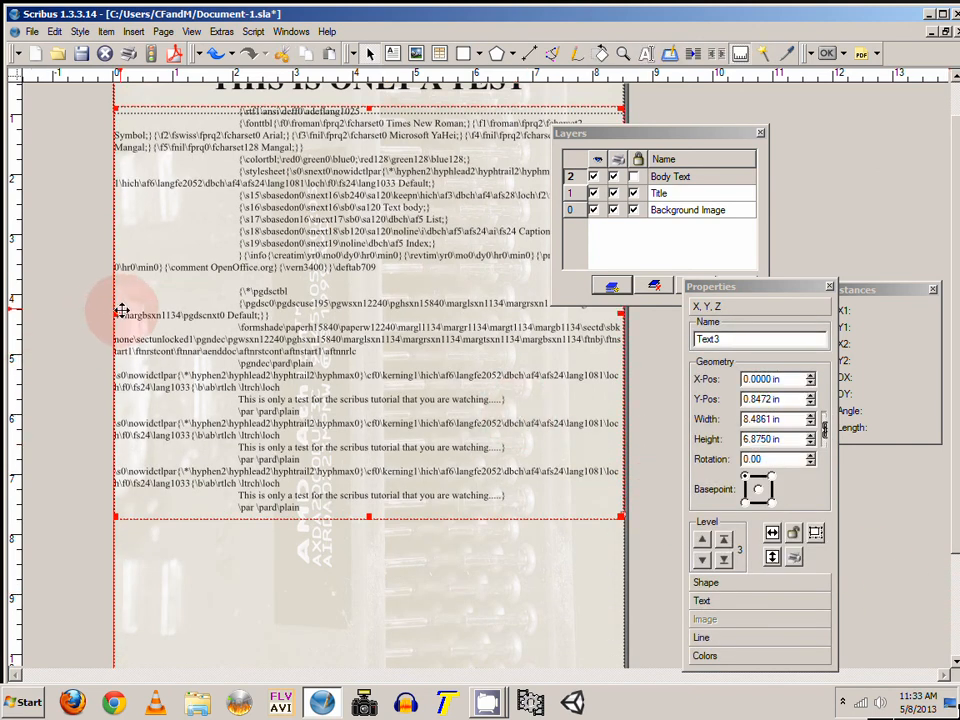
left_click_drag(115, 314, 133, 314)
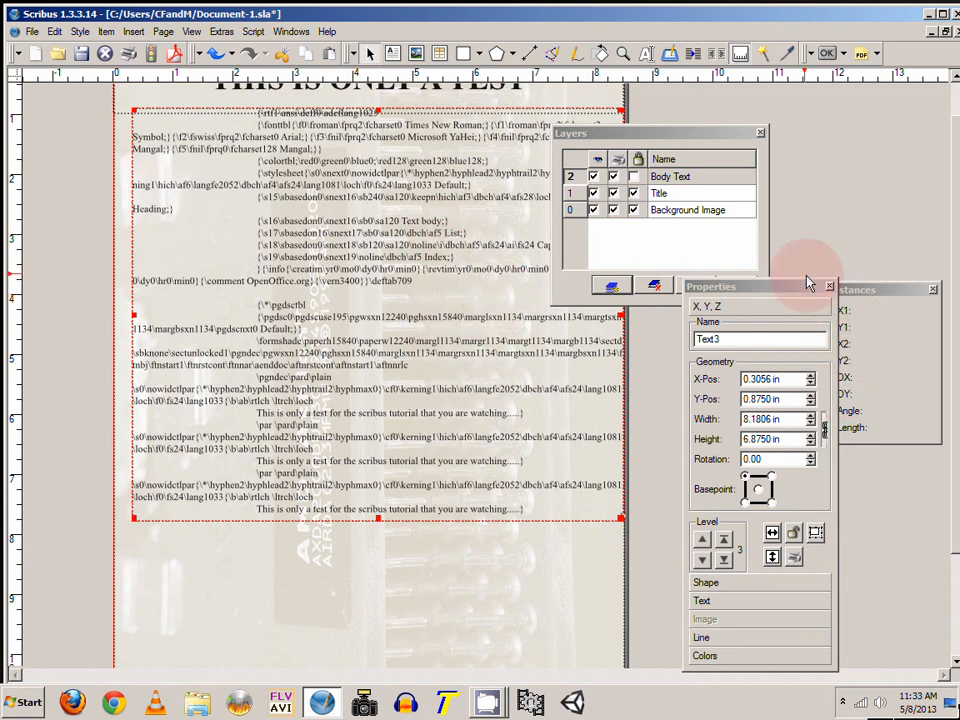
Step: Select the background image on the Background Image layer and turn off its image visibility
left_click_drag(672, 137, 794, 103)
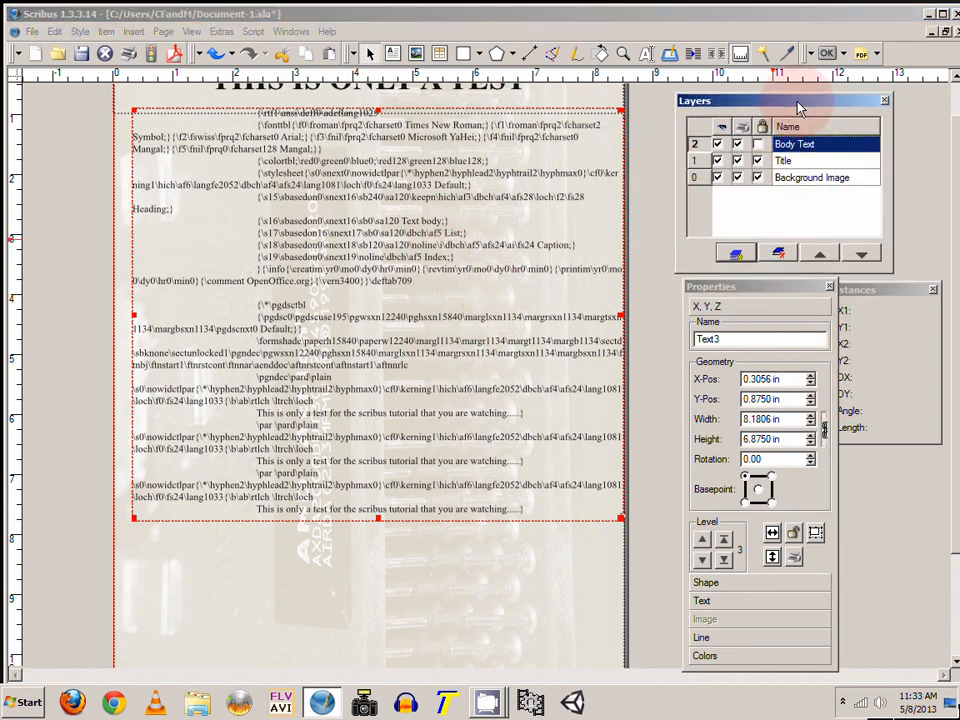
left_click(795, 177)
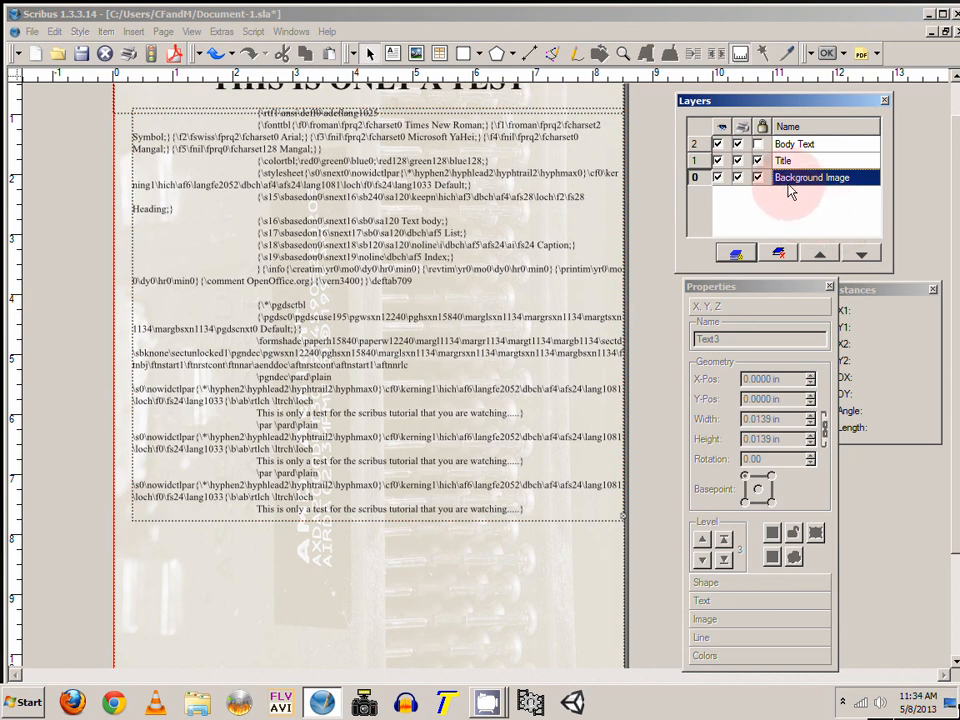
left_click(589, 611)
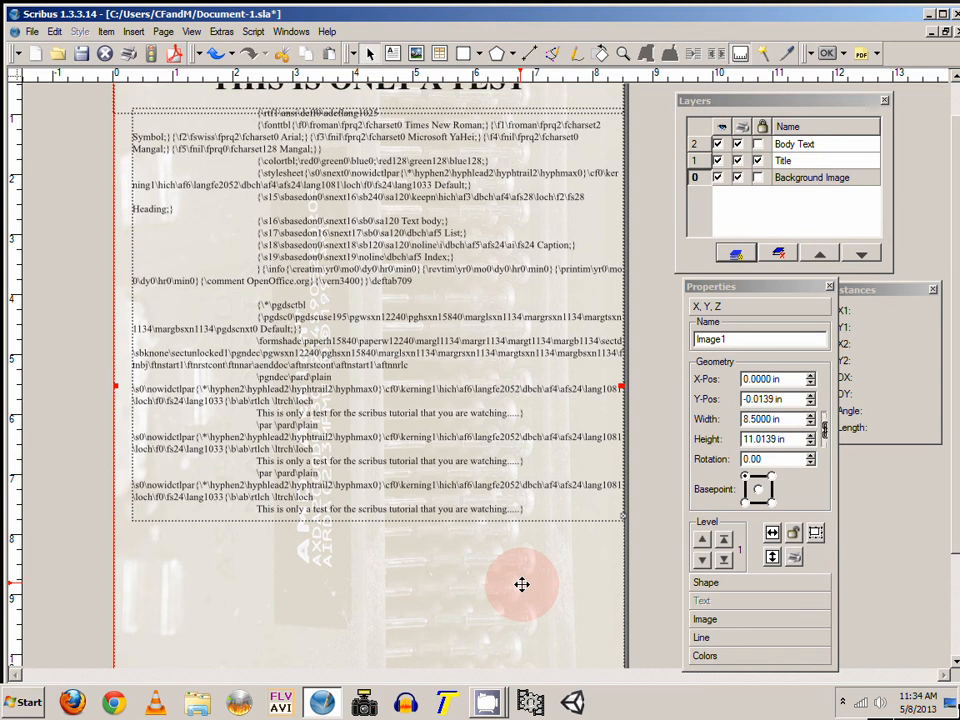
right_click(522, 584)
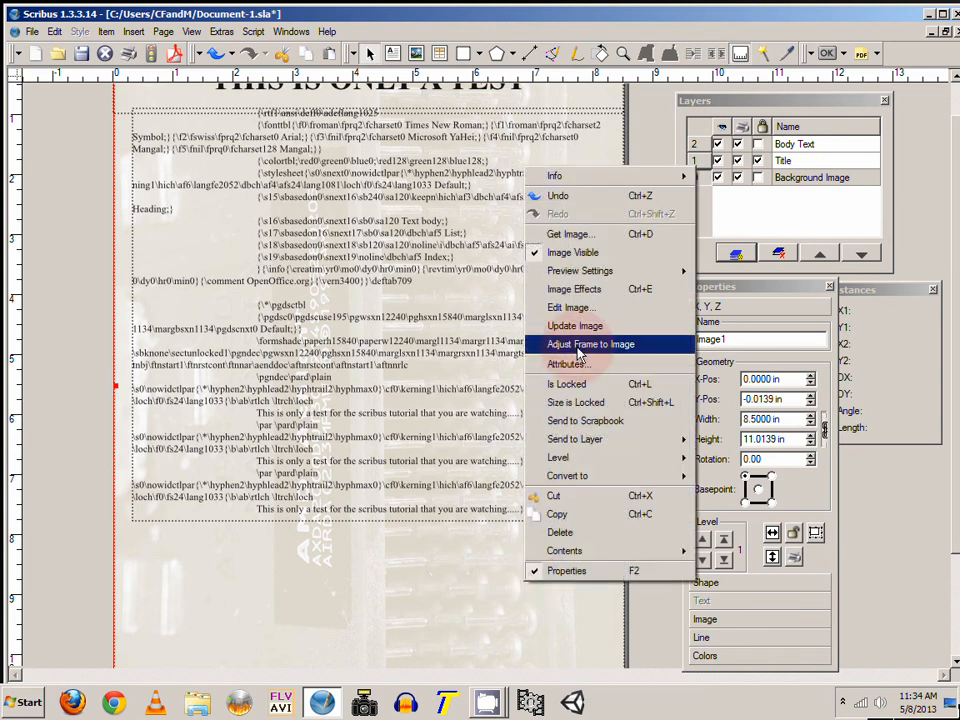
left_click(598, 252)
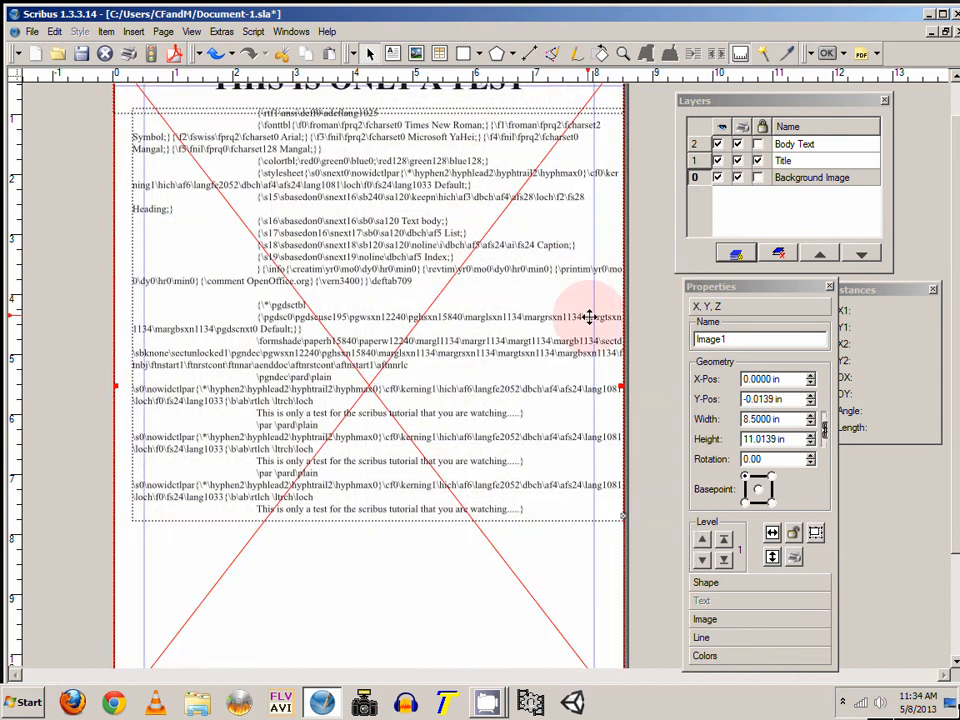
Step: Reselect the body text frame and inset its sides to about 0.5 in margins, roughly 7.5 in wide
left_click(800, 145)
left_click(579, 165)
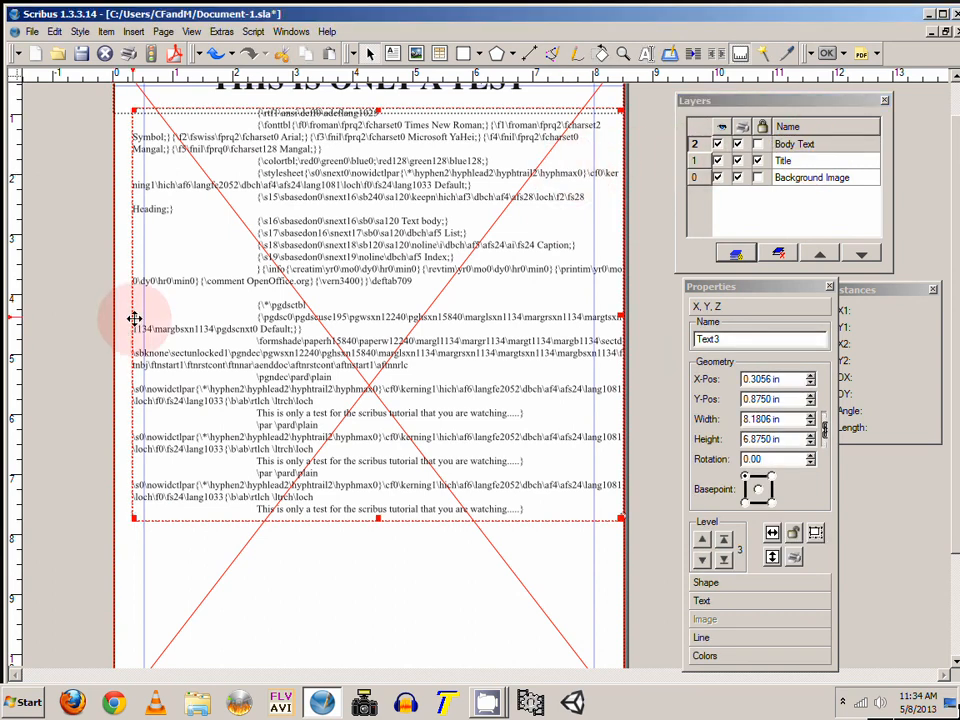
left_click_drag(133, 318, 145, 318)
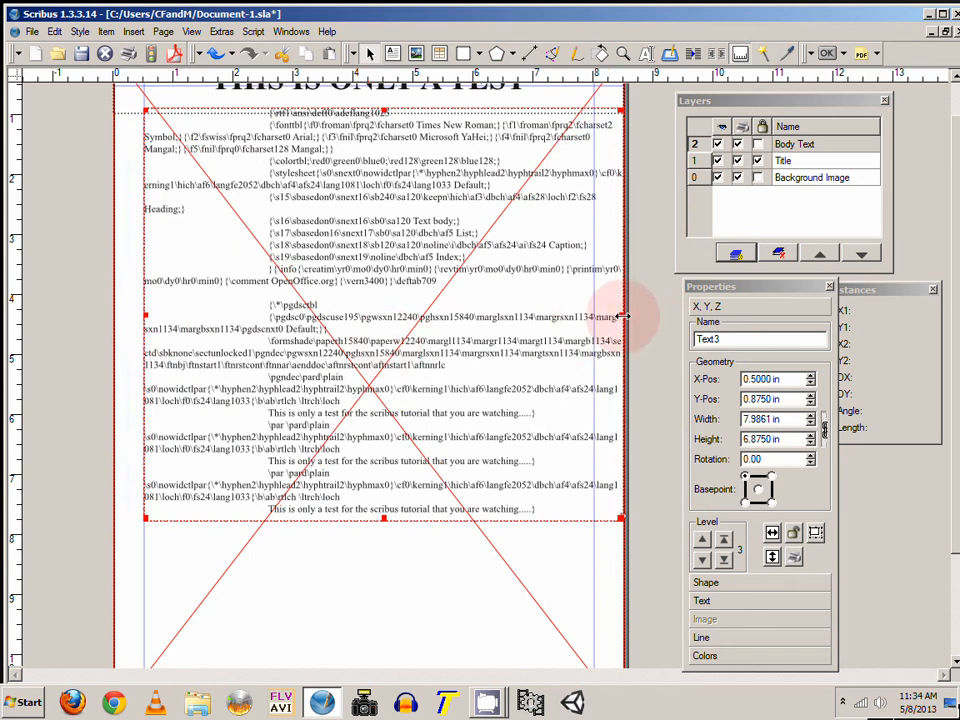
left_click_drag(622, 316, 593, 326)
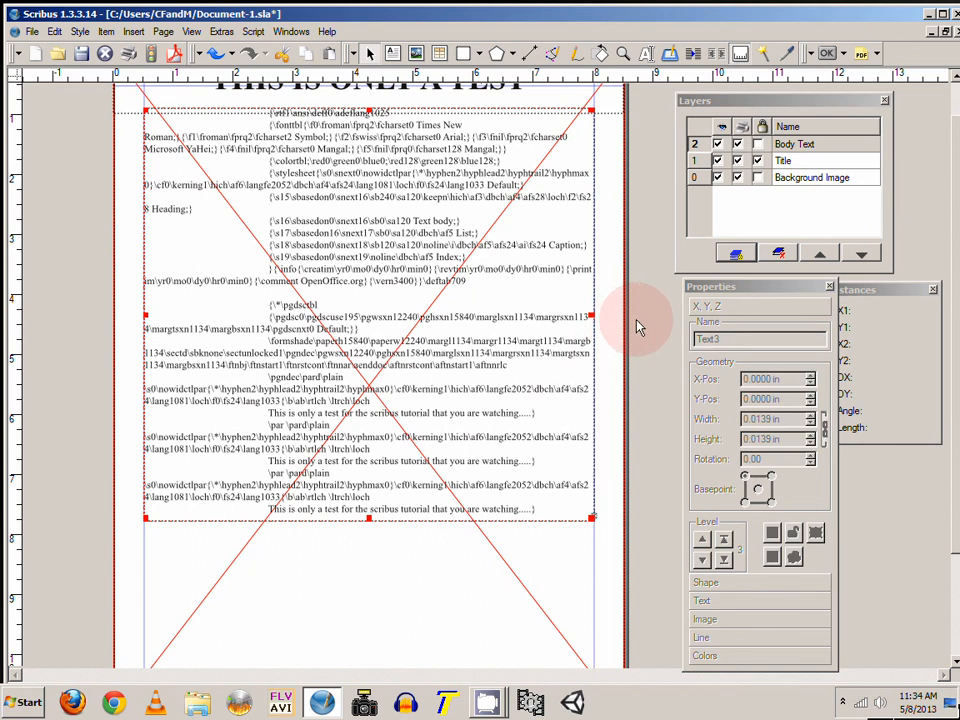
Step: Reselect the body text frame and extend its bottom edge down to the bottom margin, about 9.6 in tall
left_click(640, 327)
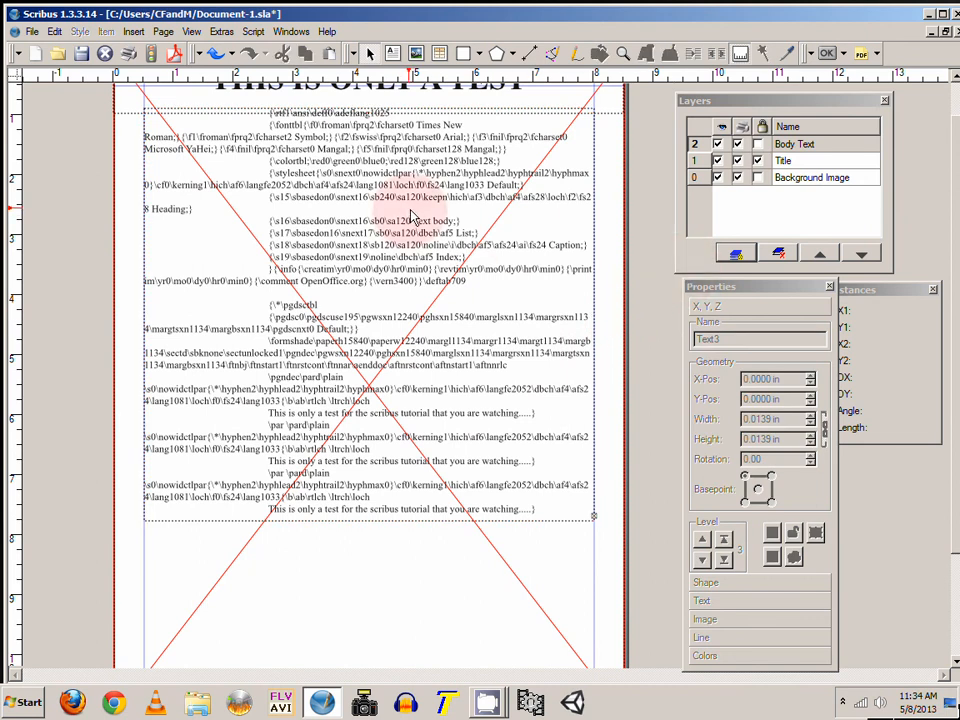
left_click(533, 420)
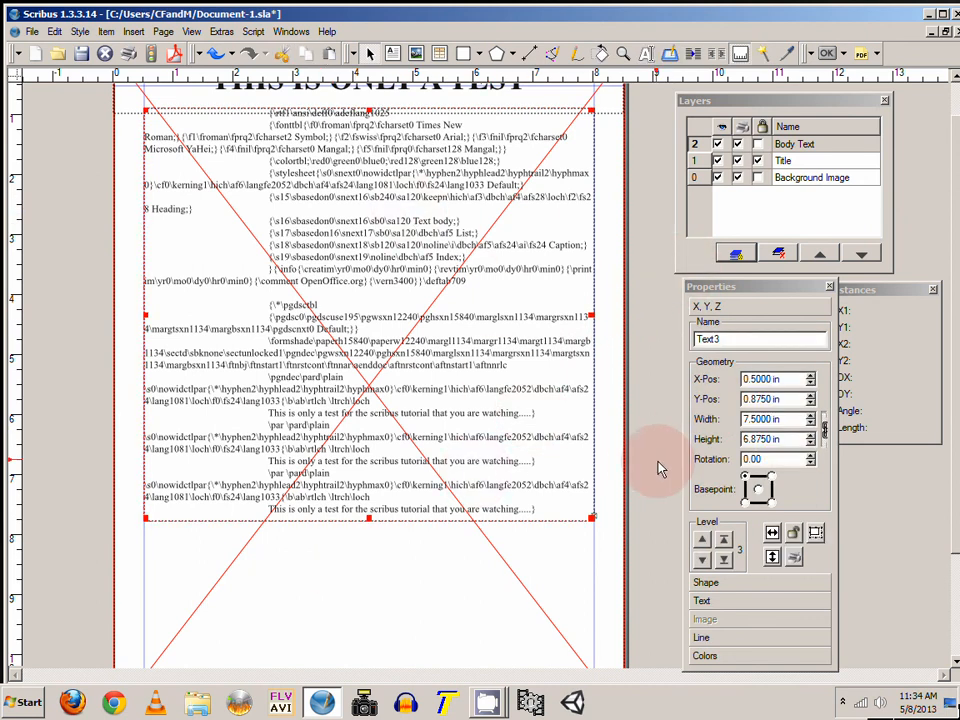
scroll(660, 469, "down", 2)
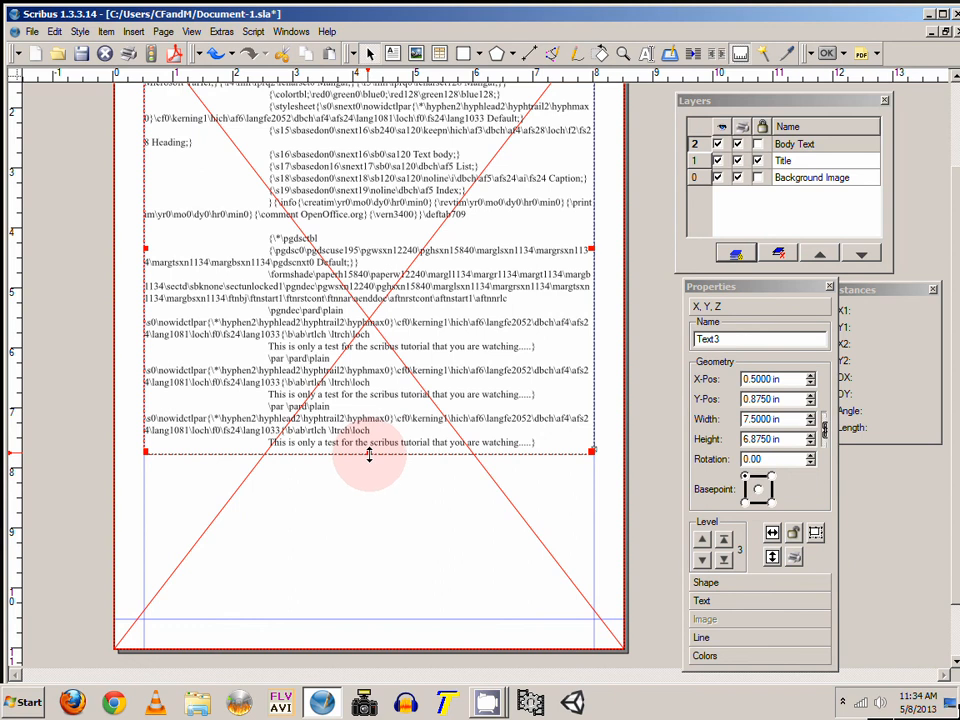
left_click_drag(369, 455, 386, 621)
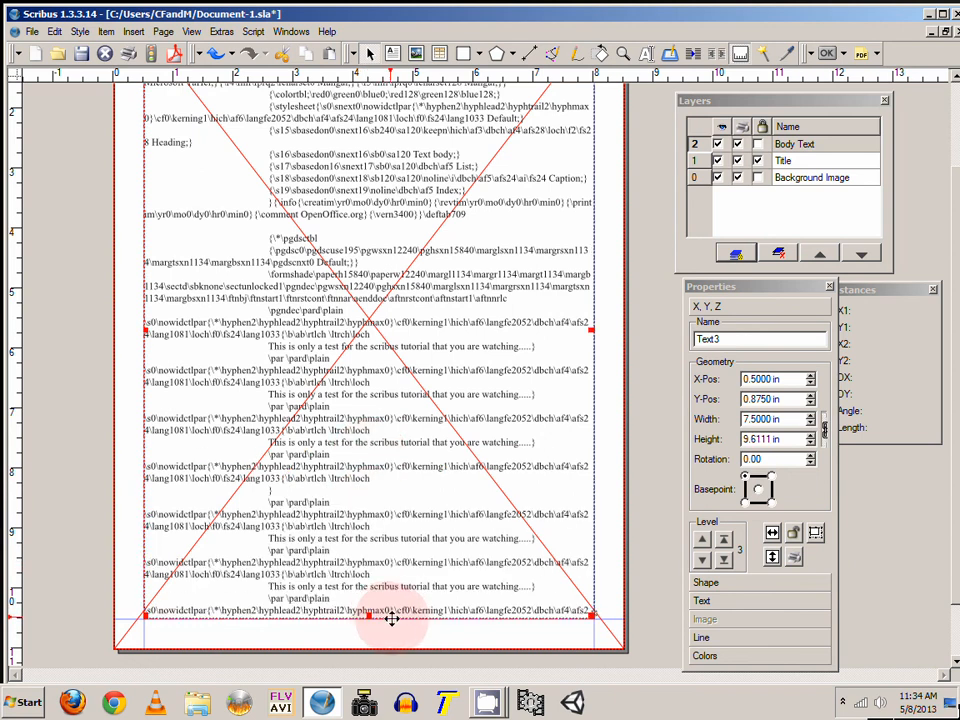
Step: Reselect the background image on the Background Image layer and turn its image visibility back on
scroll(560, 375, "up", 2)
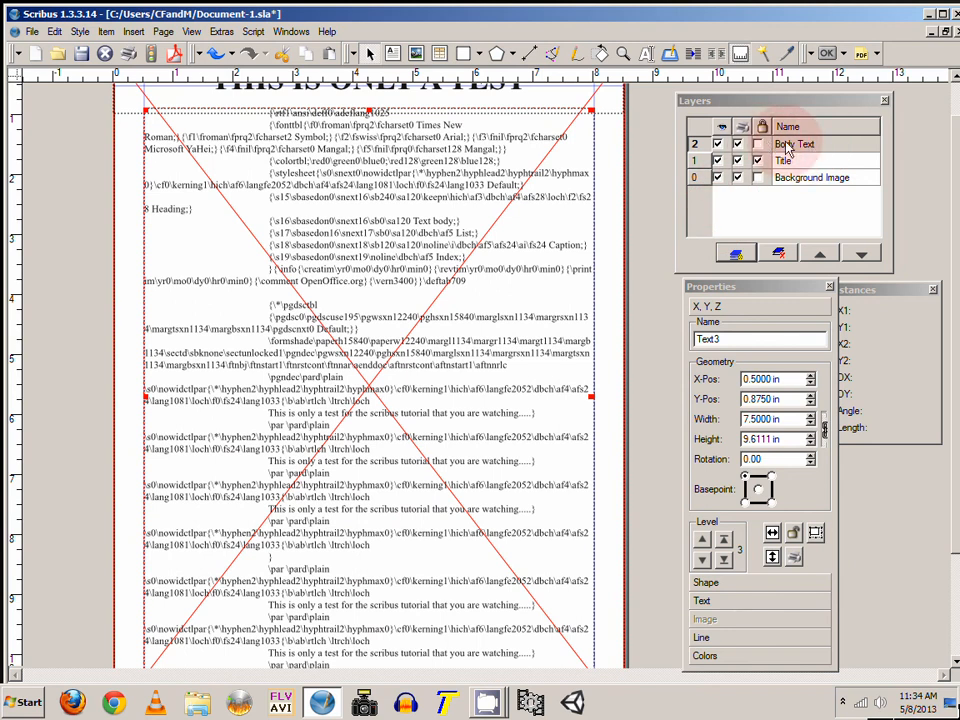
left_click(815, 178)
right_click(617, 339)
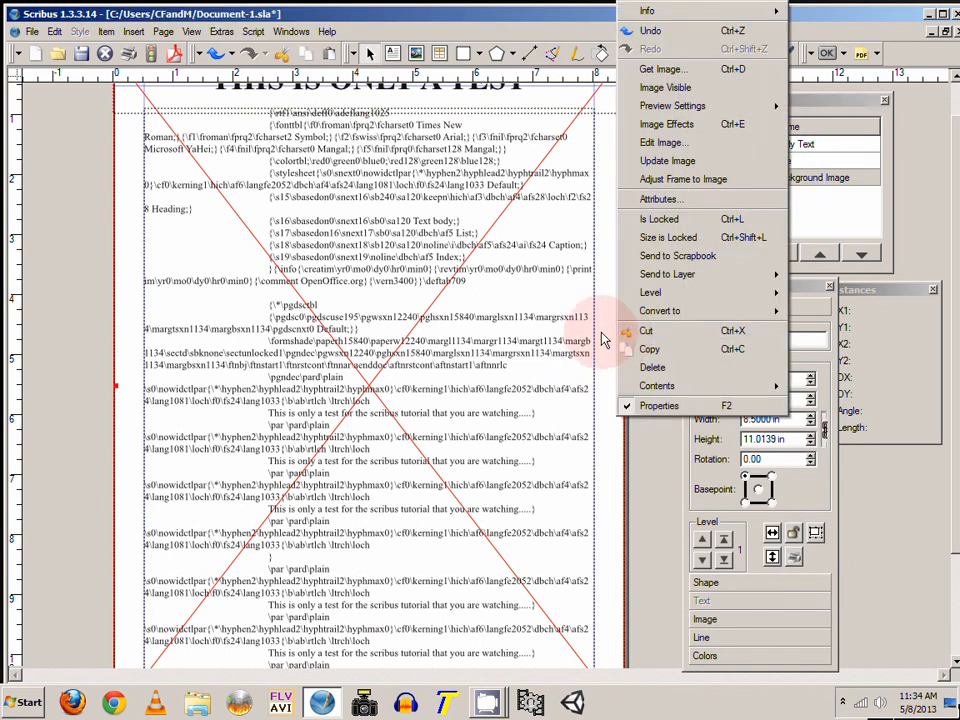
left_click(578, 275)
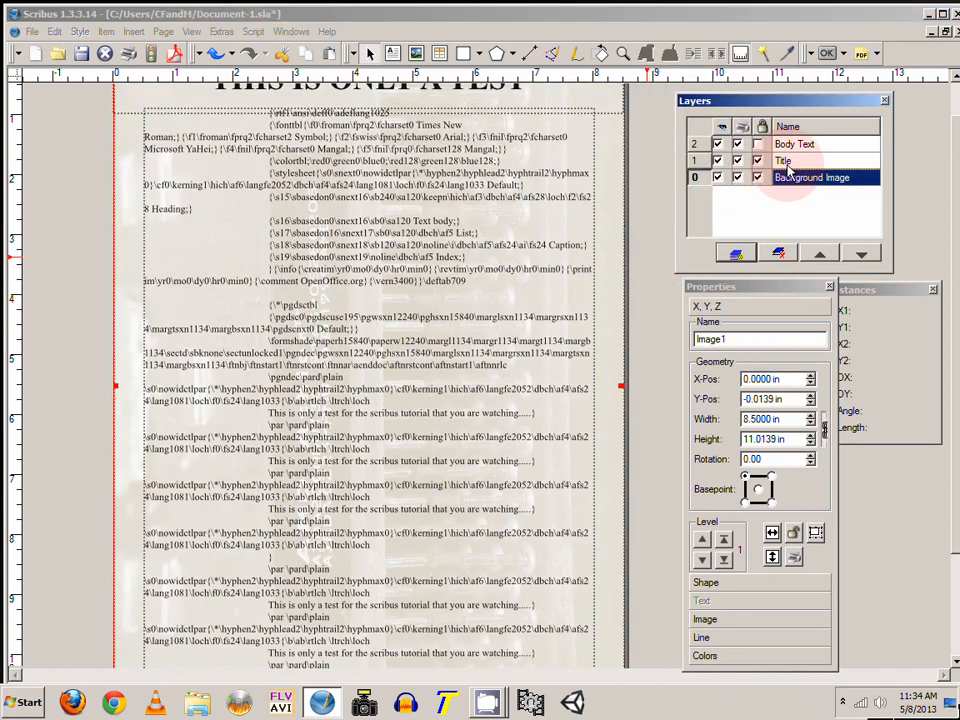
left_click(806, 146)
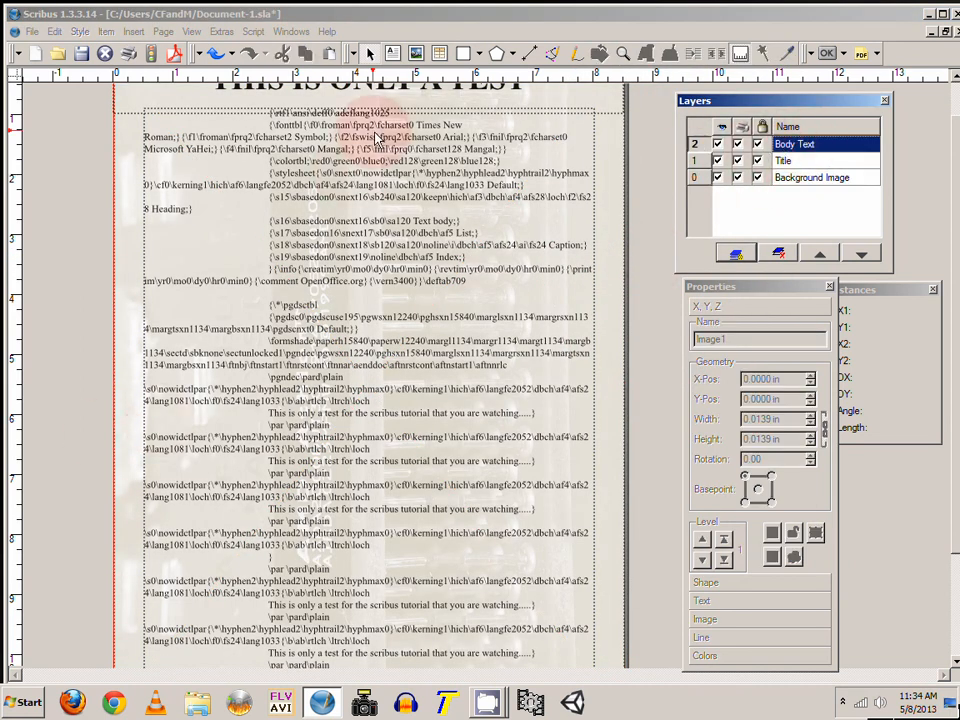
left_click(625, 55)
right_click(402, 284)
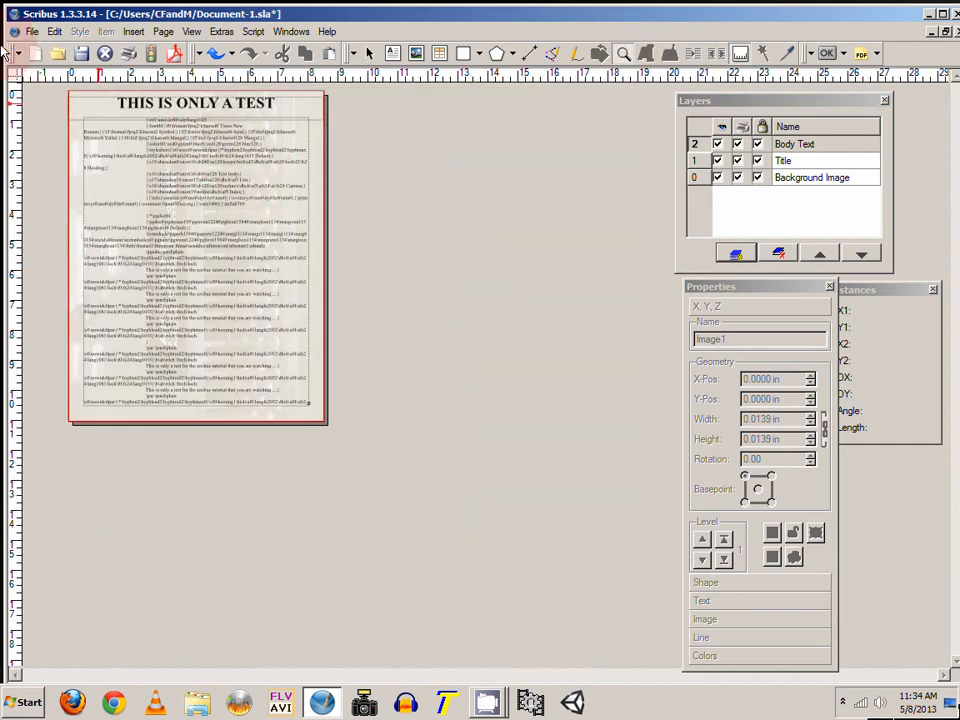
left_click(369, 53)
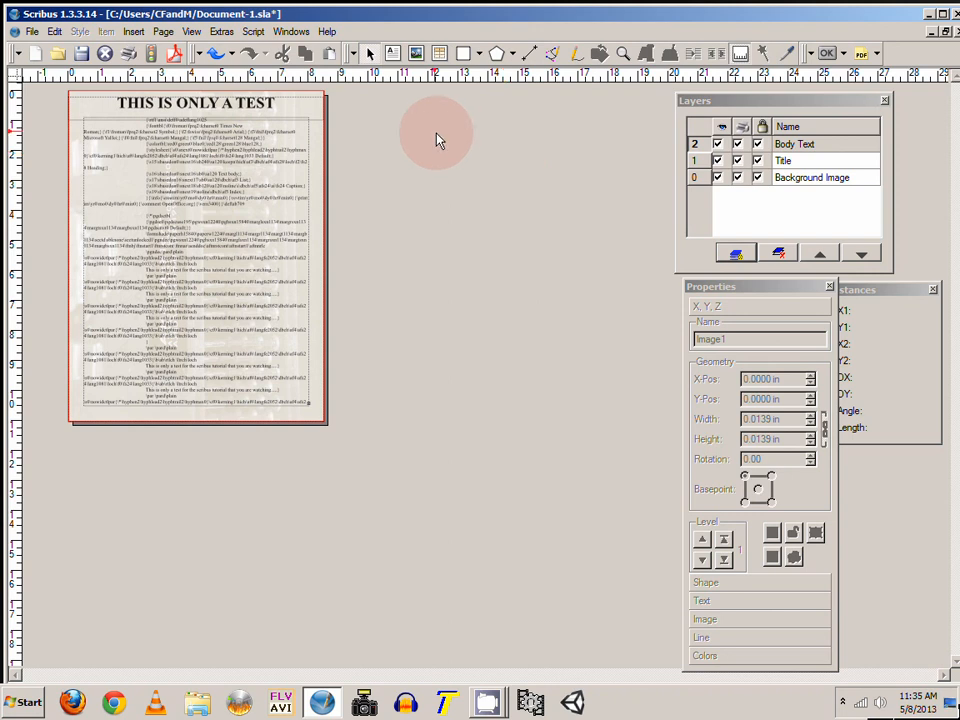
left_click(33, 33)
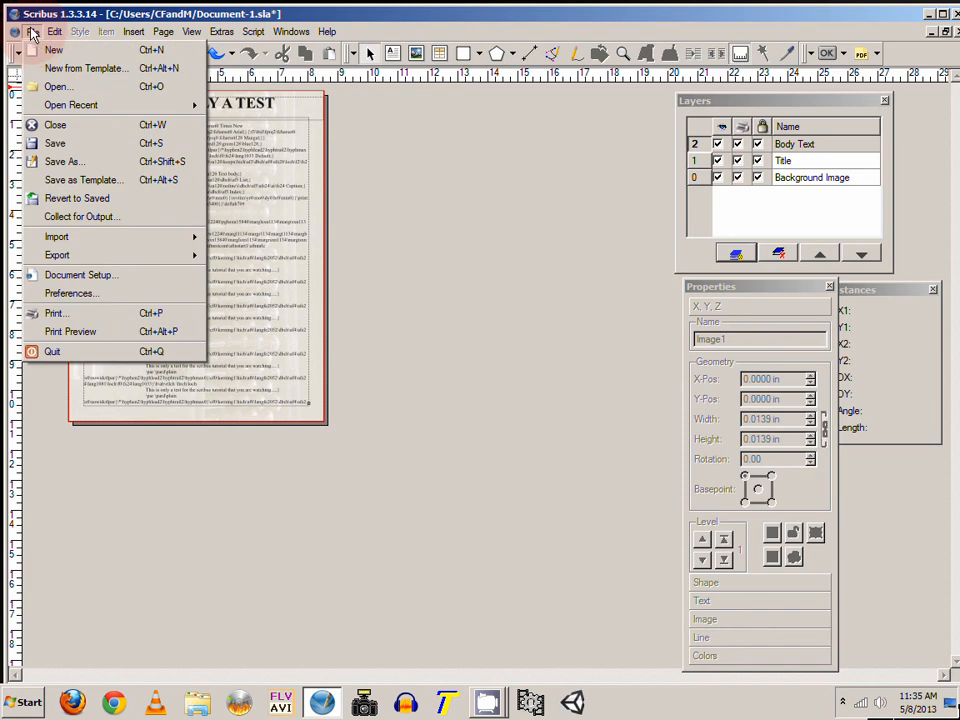
left_click(33, 33)
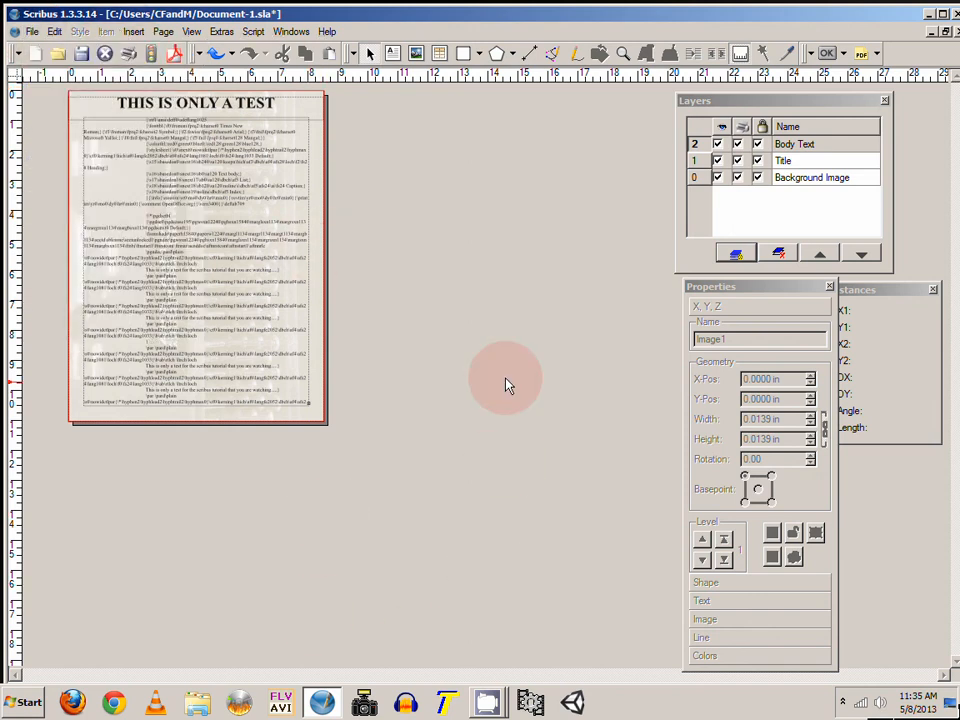
left_click(32, 33)
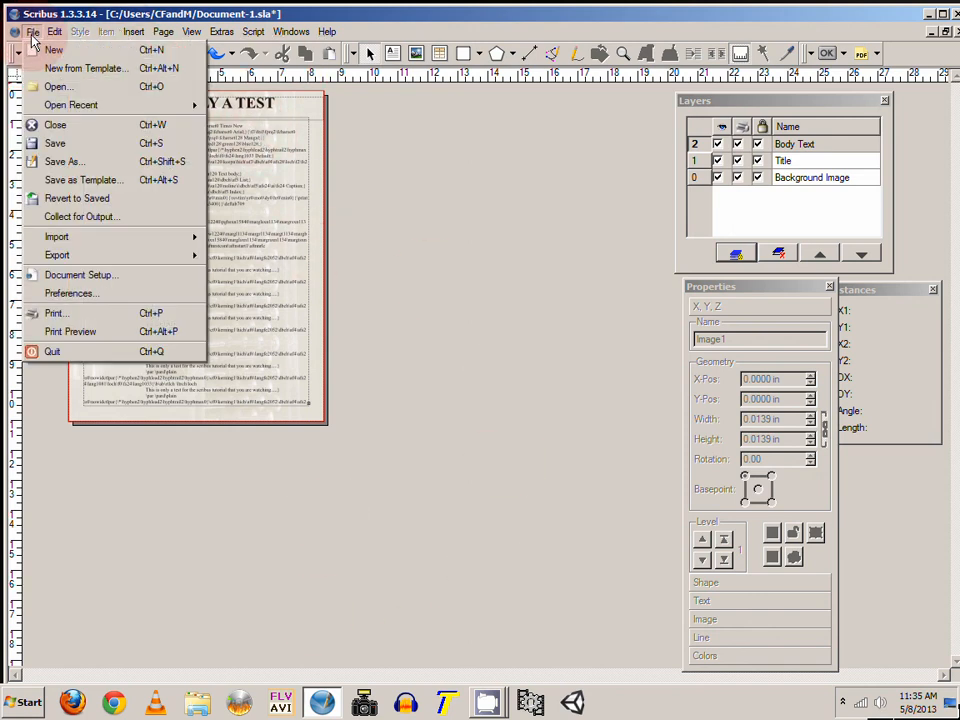
left_click(63, 161)
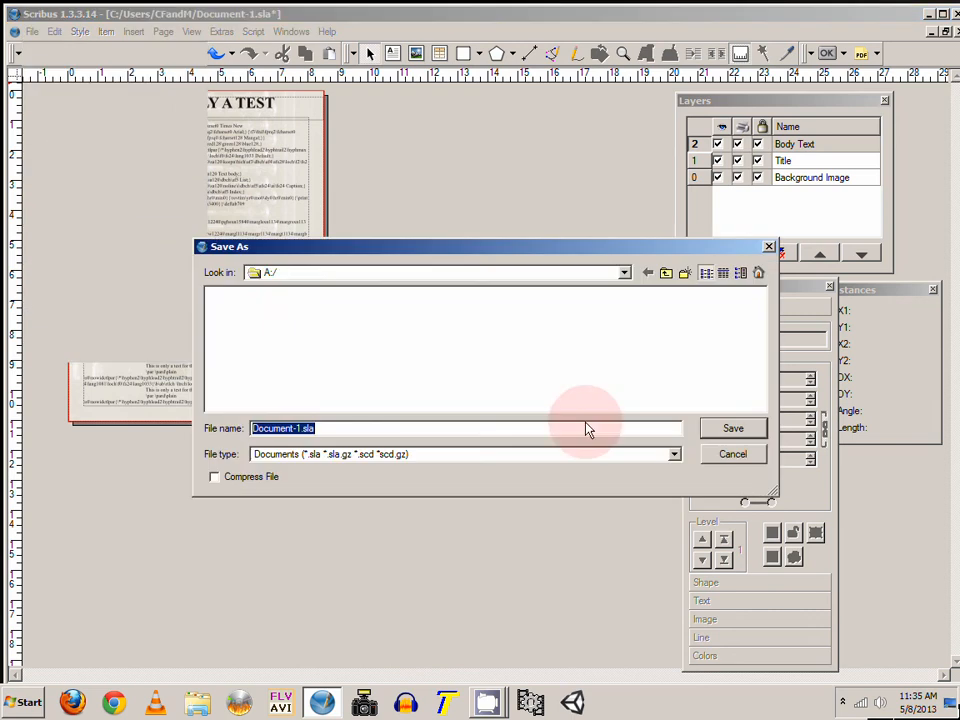
left_click_drag(455, 249, 503, 217)
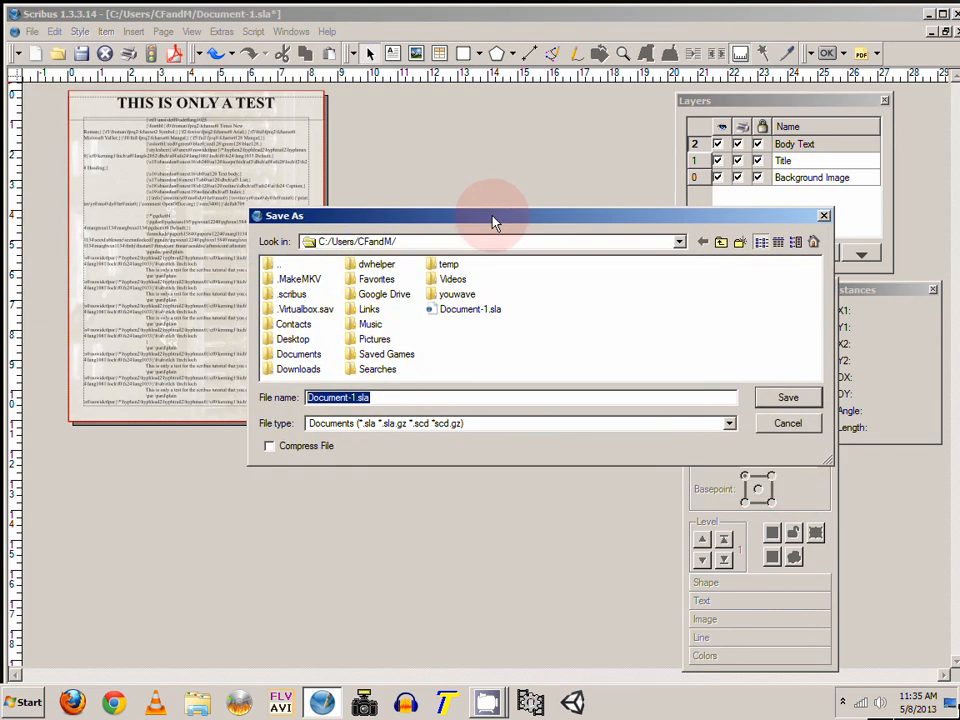
left_click(779, 422)
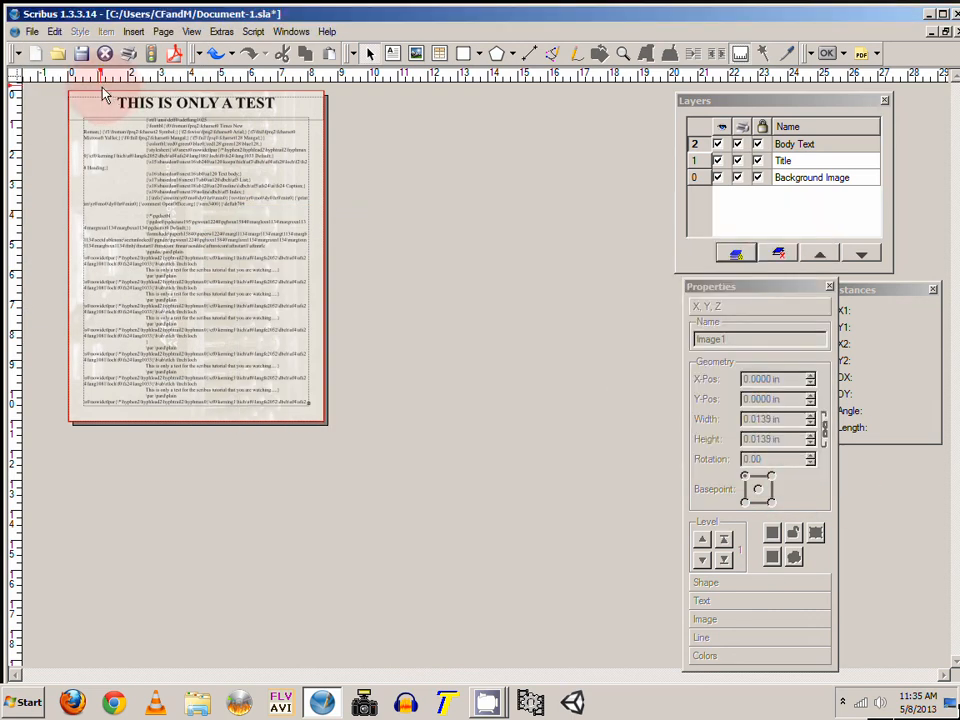
Step: Start exporting the document as PDF and ignore the preflight verifier errors
left_click(35, 35)
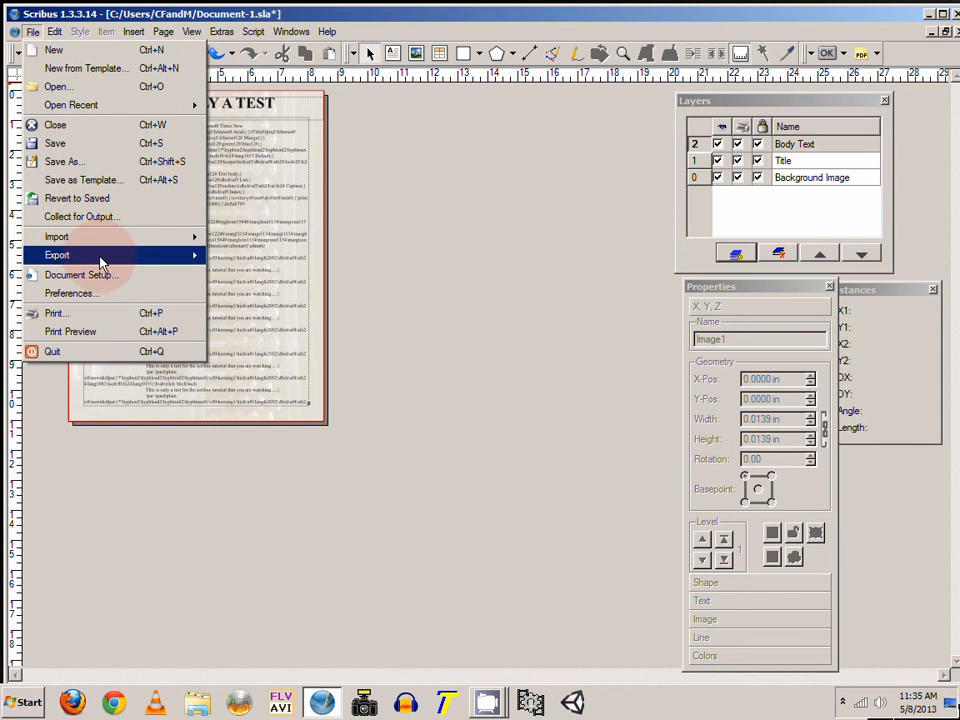
mouse_move(101, 262)
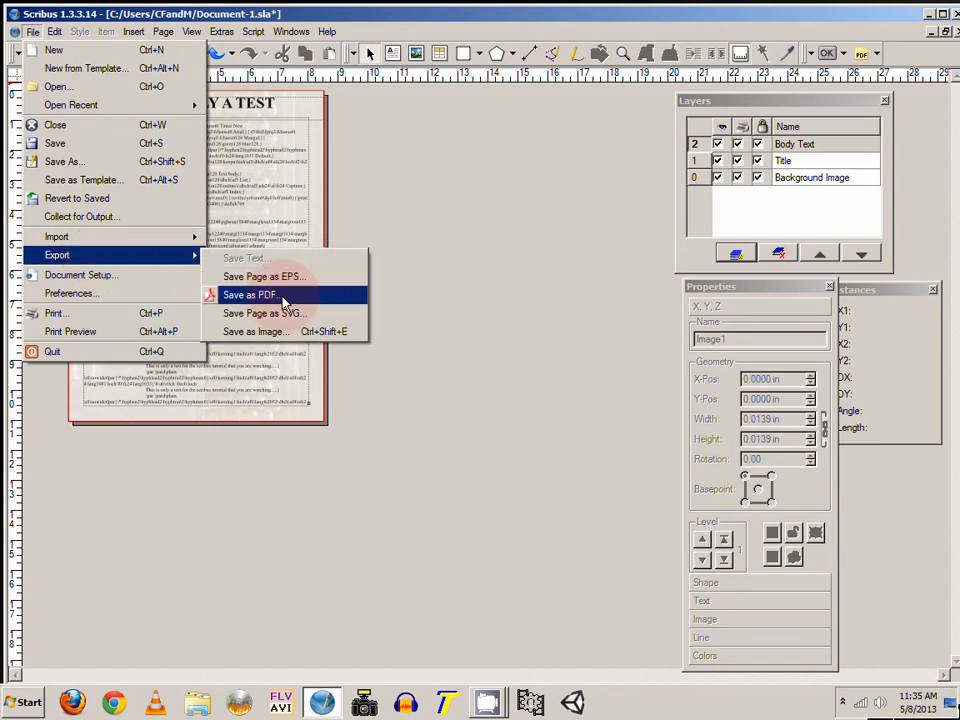
left_click(287, 296)
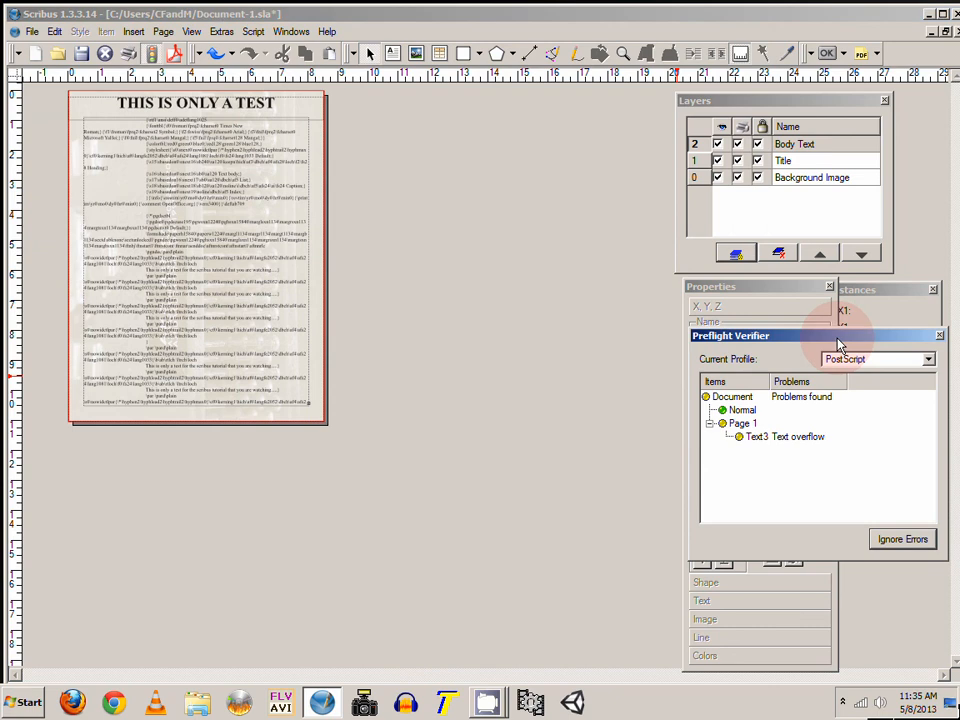
left_click_drag(838, 337, 596, 231)
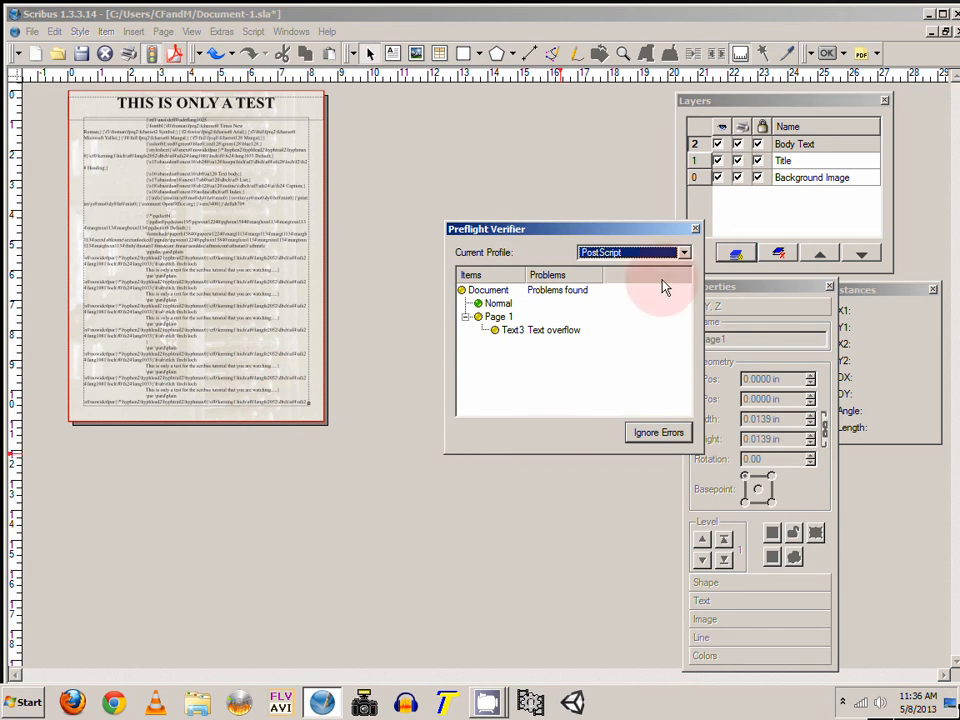
left_click_drag(585, 236, 558, 226)
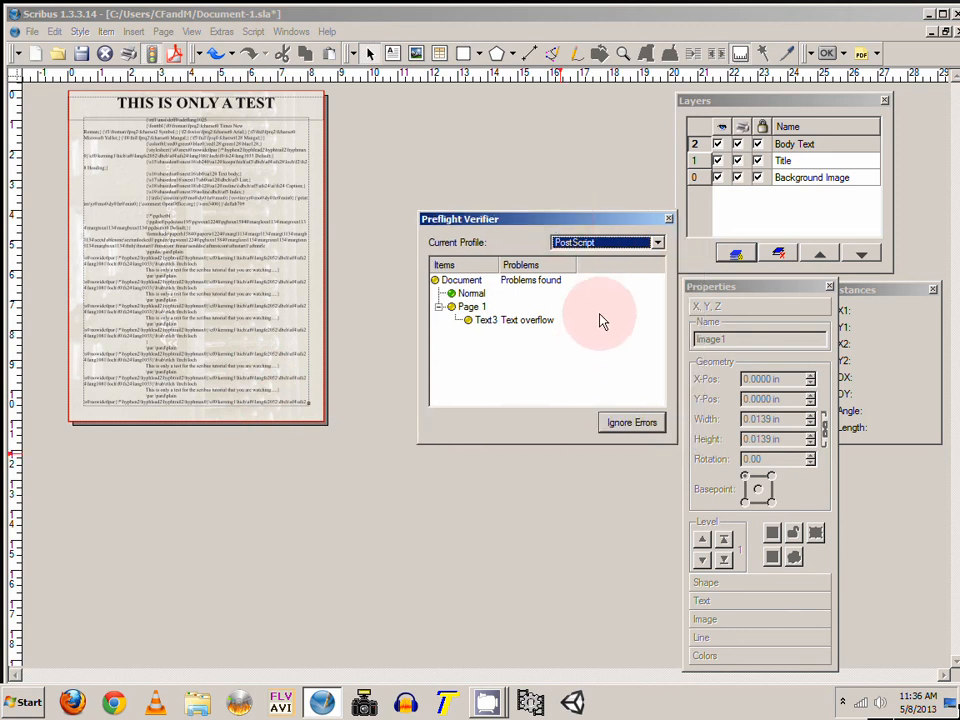
left_click(631, 424)
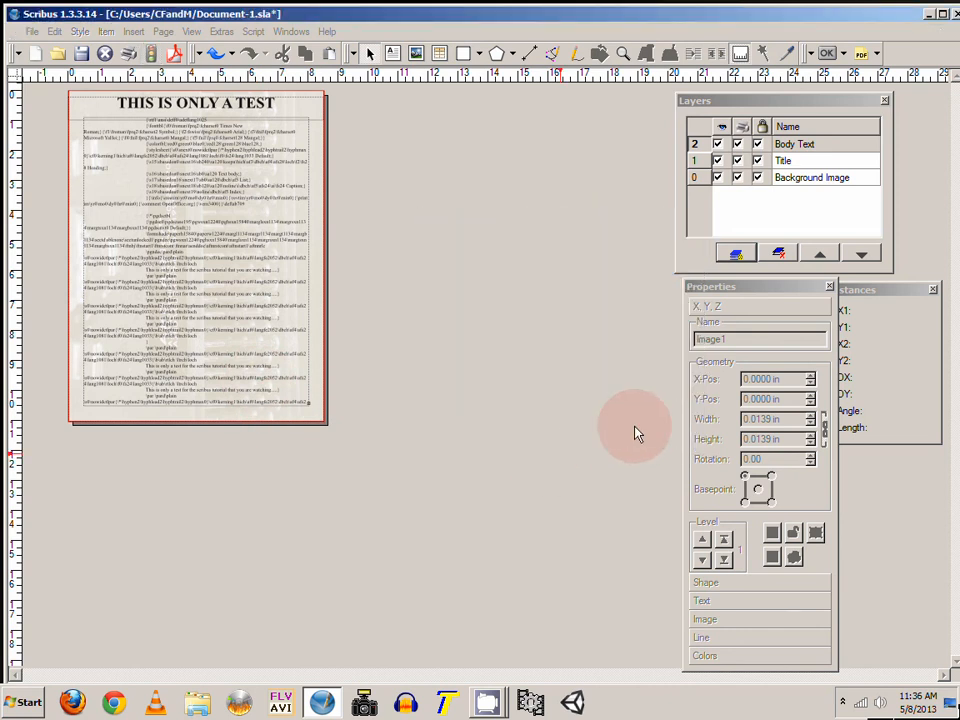
Step: Review the PDF export options on each tab of the export dialog
left_click_drag(510, 169, 510, 128)
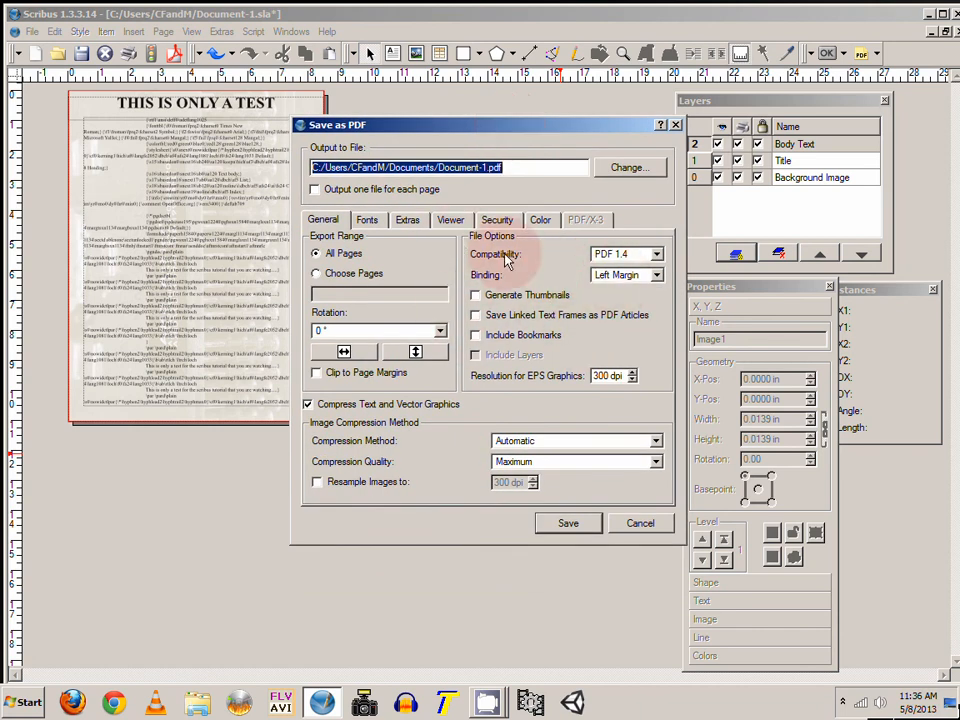
left_click(367, 220)
left_click(409, 221)
left_click(450, 220)
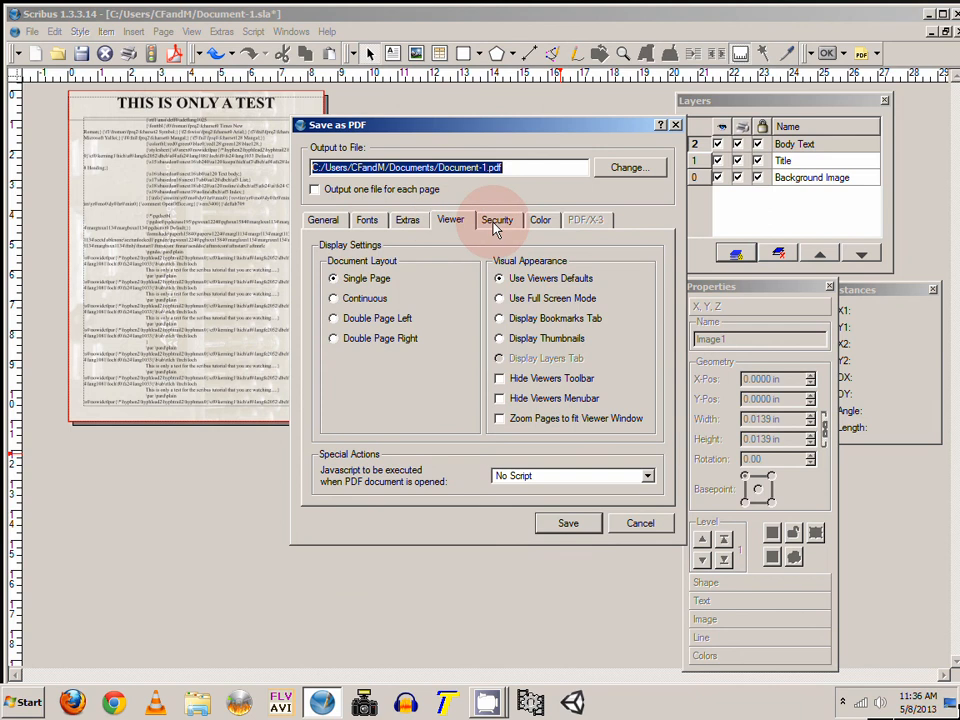
left_click(497, 220)
left_click(540, 220)
left_click(440, 221)
left_click(408, 221)
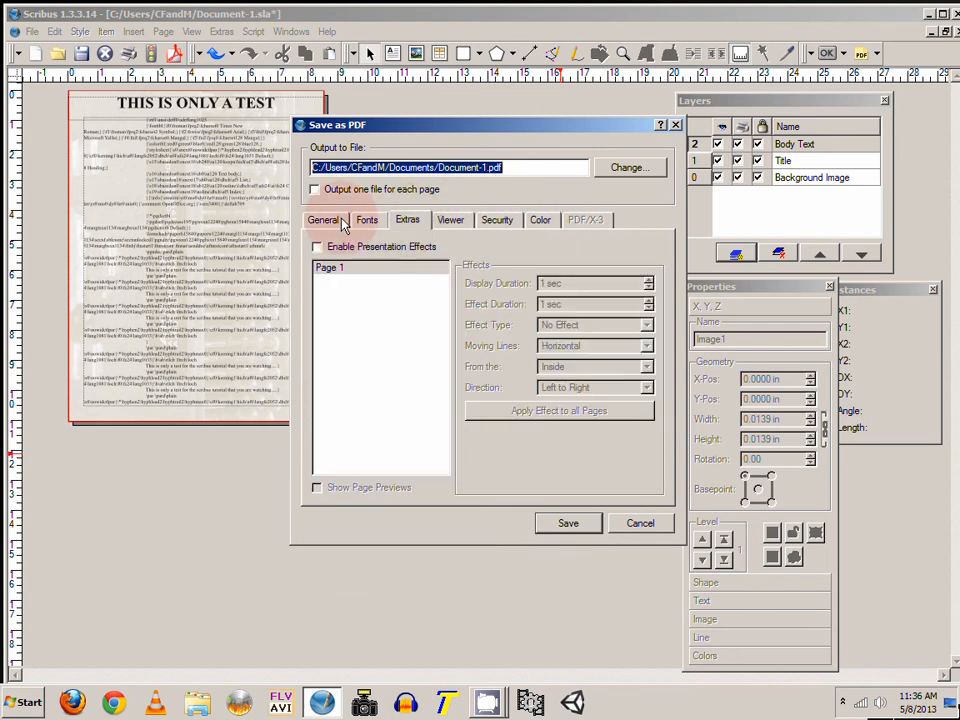
left_click(323, 220)
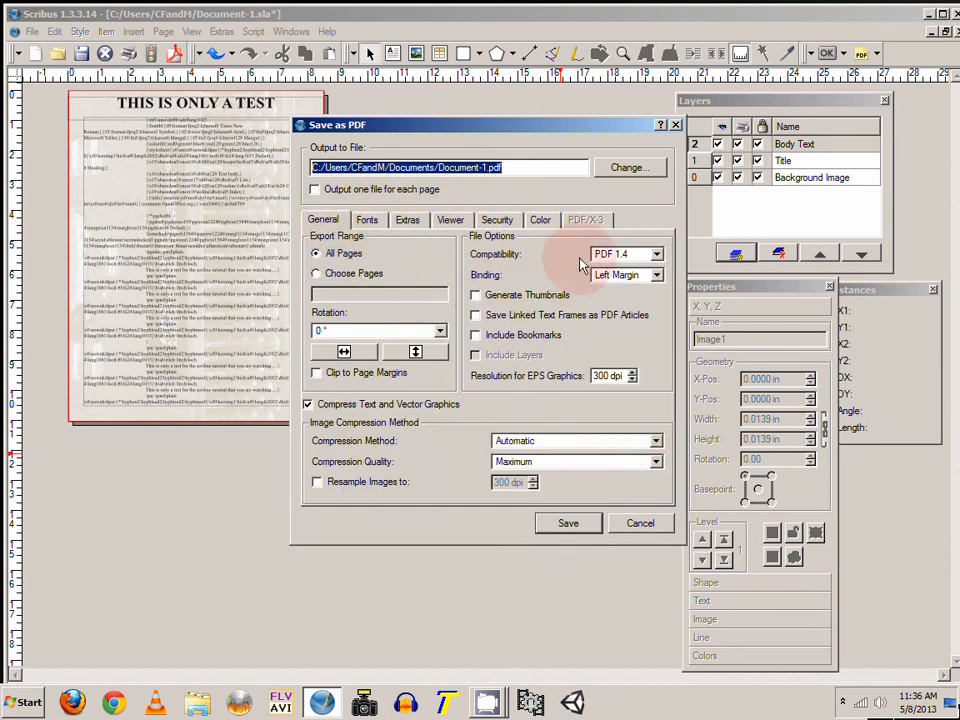
Step: Set the PDF output file to Test.pdf in the Documents folder and save the PDF
mouse_move(530, 129)
left_mouse_down()
mouse_move(546, 132)
mouse_move(537, 135)
left_mouse_up()
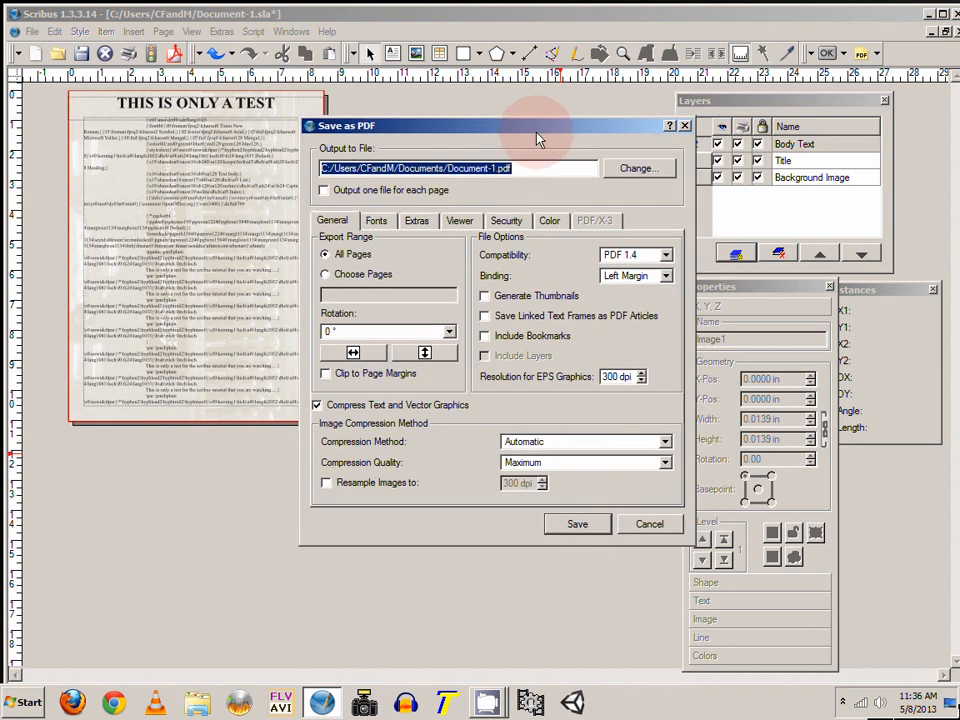
left_click(636, 168)
left_click_drag(443, 218, 428, 194)
left_click(317, 392)
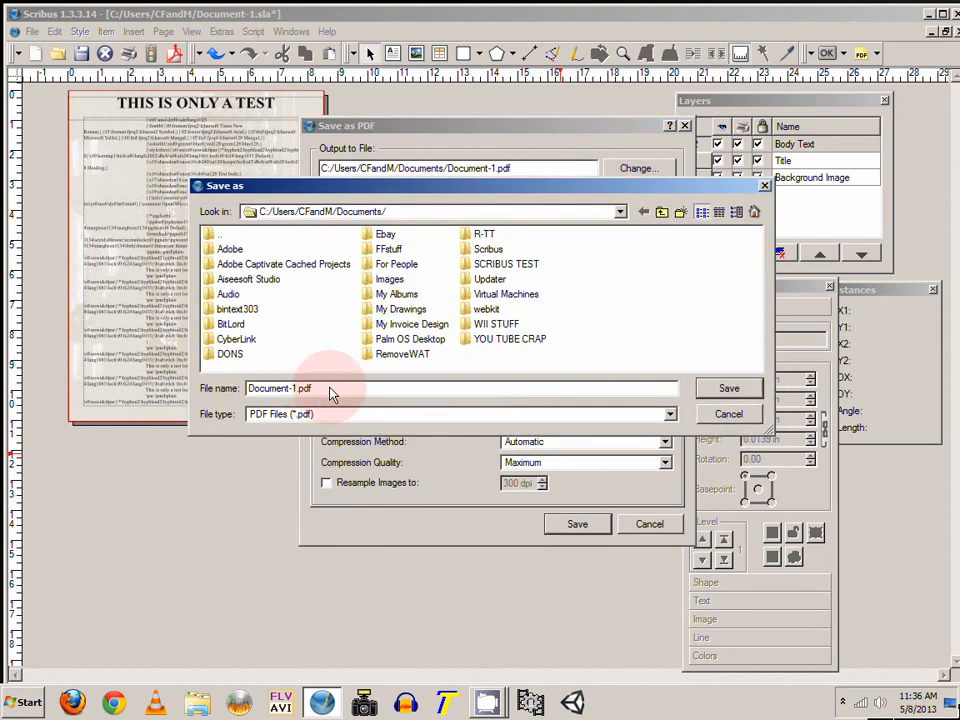
left_click_drag(298, 392, 226, 393)
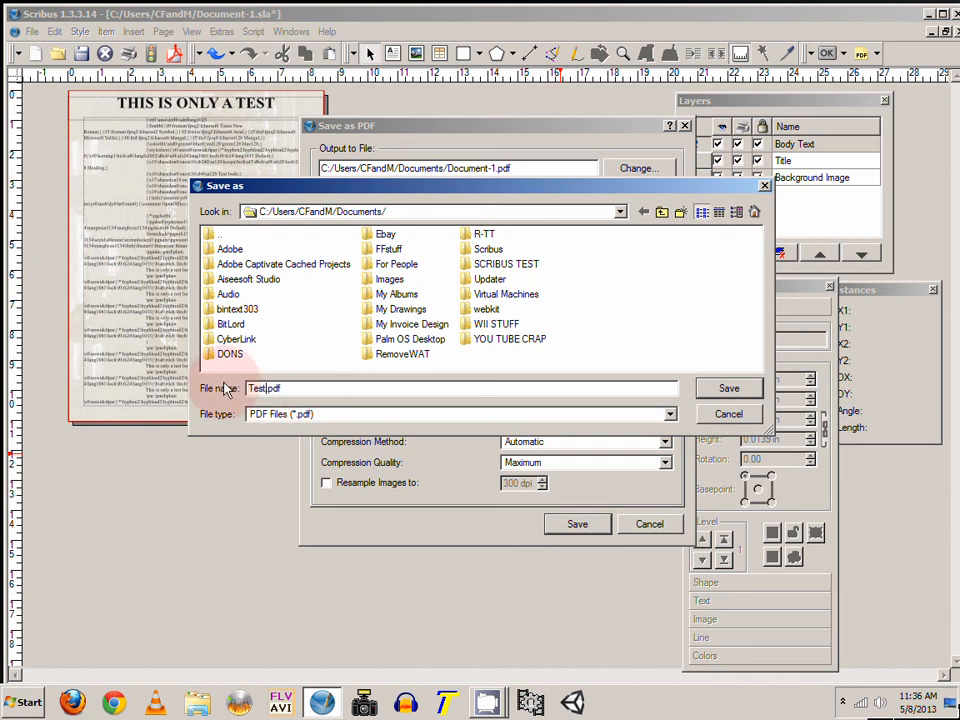
left_click(724, 388)
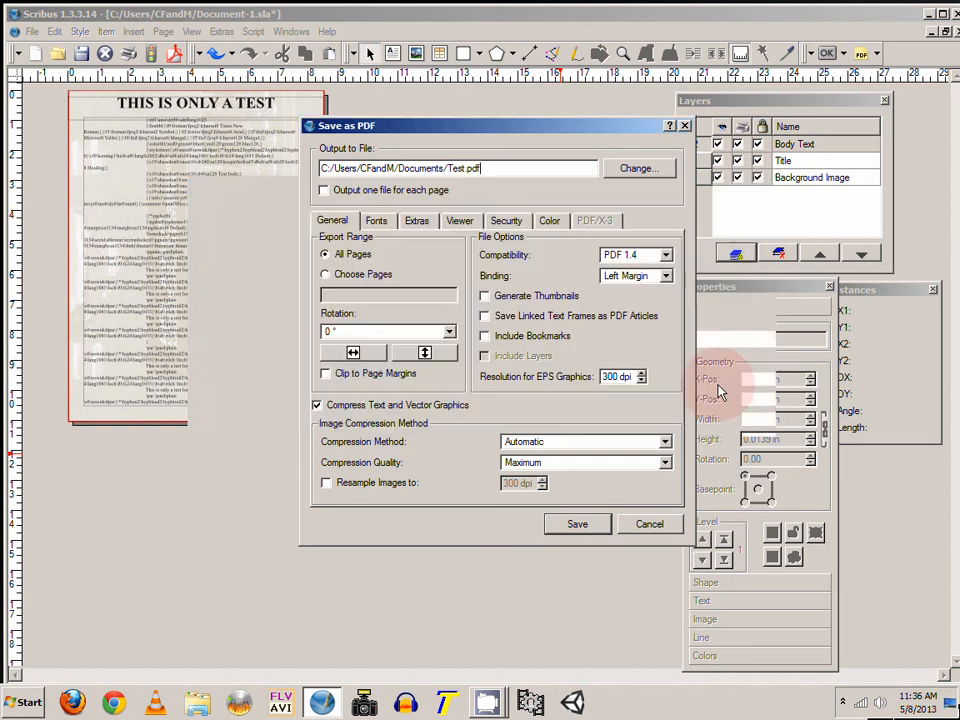
left_click(575, 522)
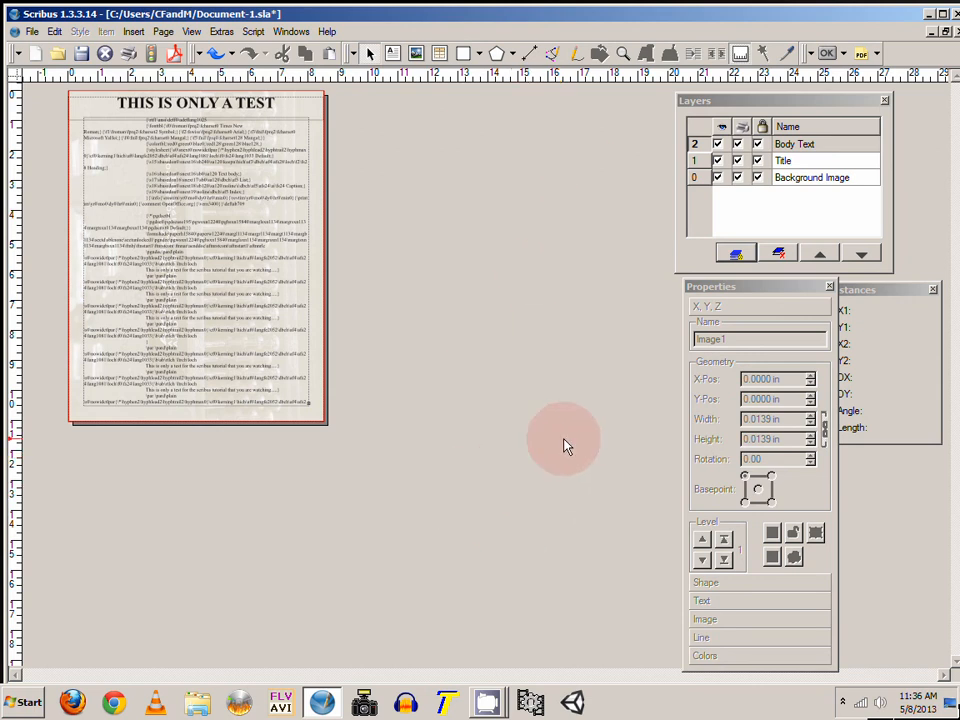
Step: Close Scribus discarding unsaved changes and open the Documents library to locate the exported PDF
left_click(957, 14)
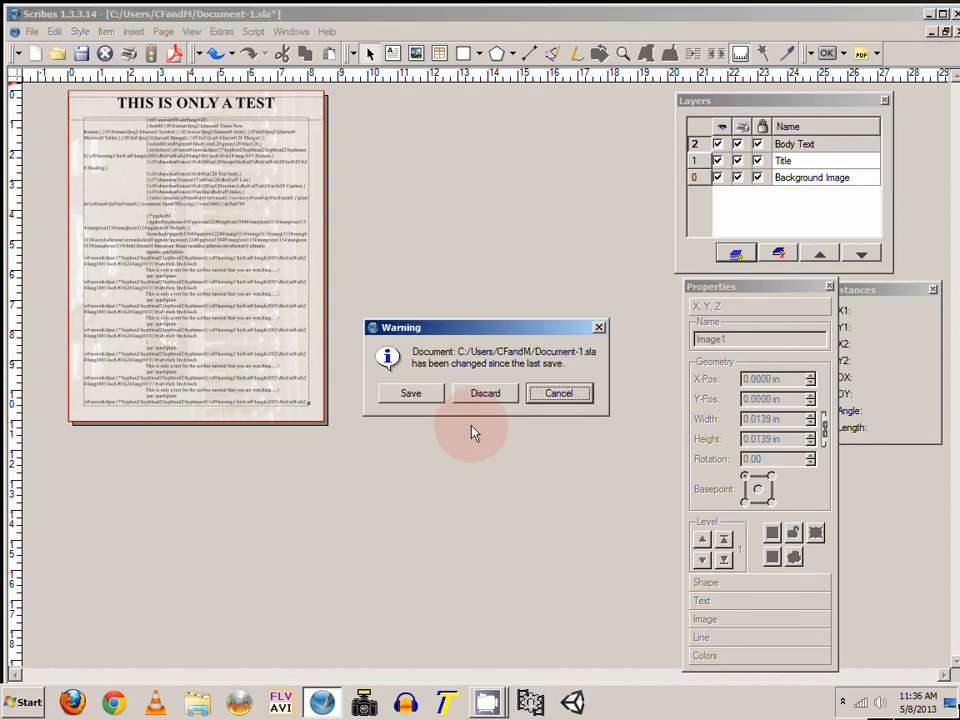
left_click(496, 396)
left_click(513, 399)
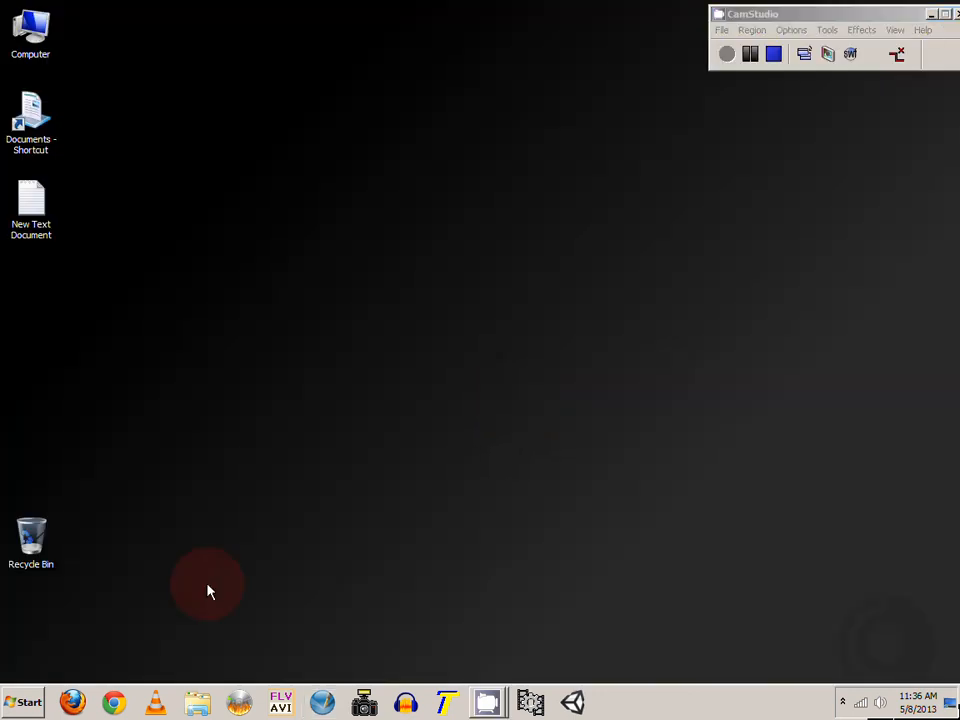
left_click(18, 707)
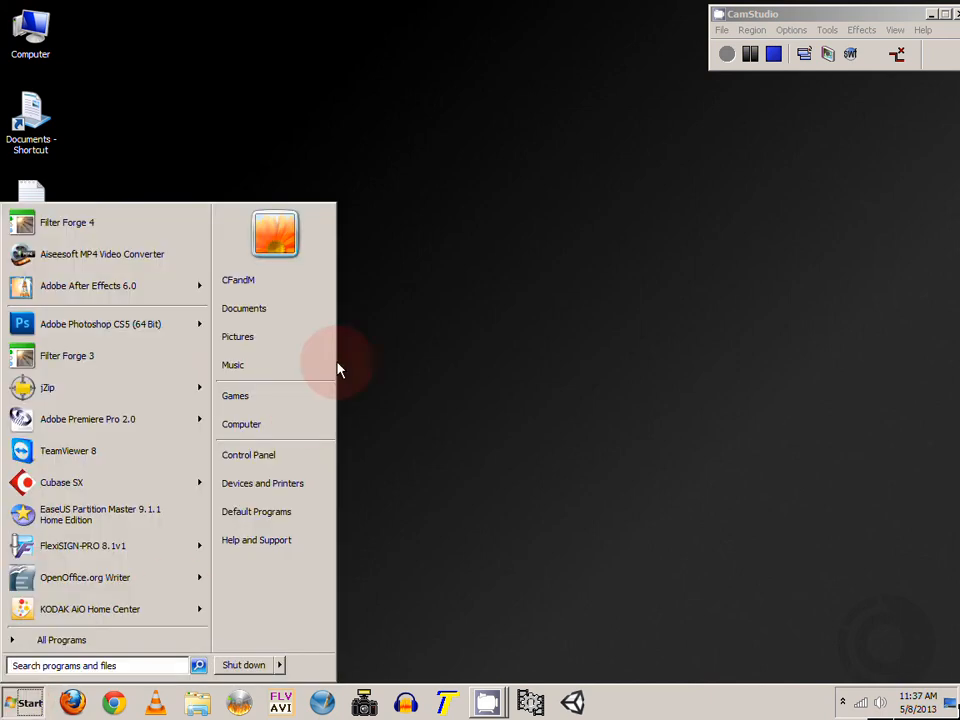
left_click(311, 317)
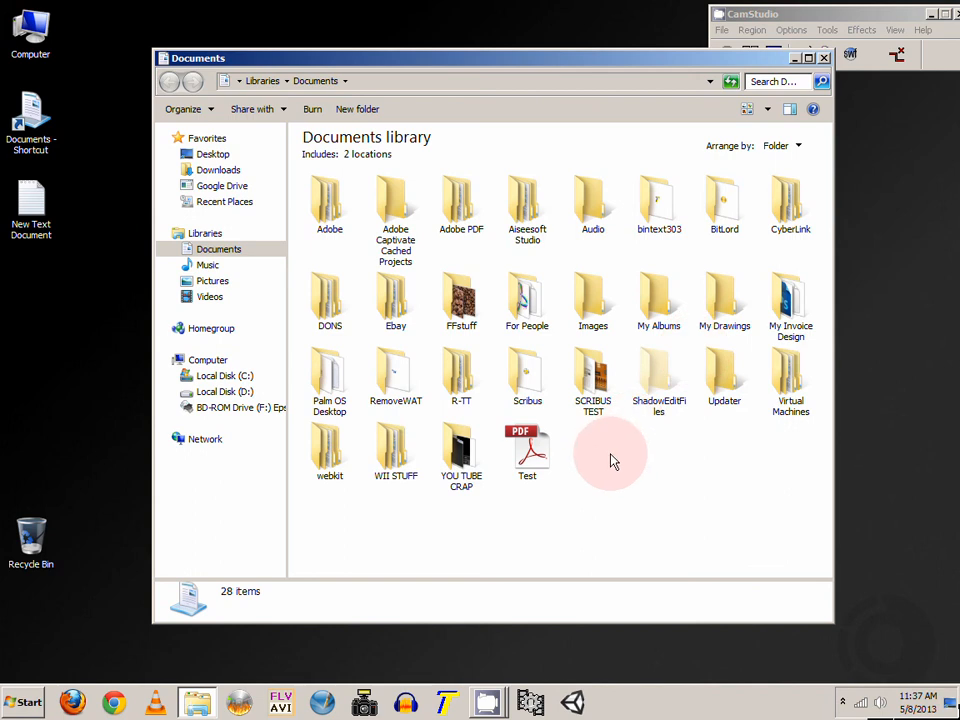
Step: Open the exported Test.pdf in Adobe Reader to check the result, then close the reader
left_click(528, 465)
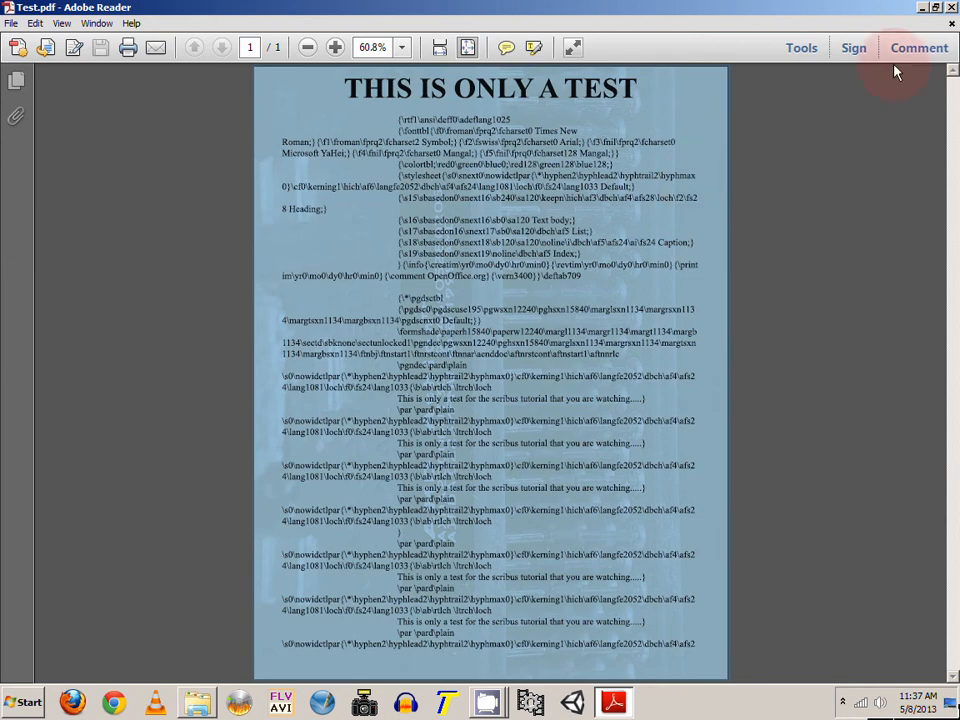
left_click(951, 7)
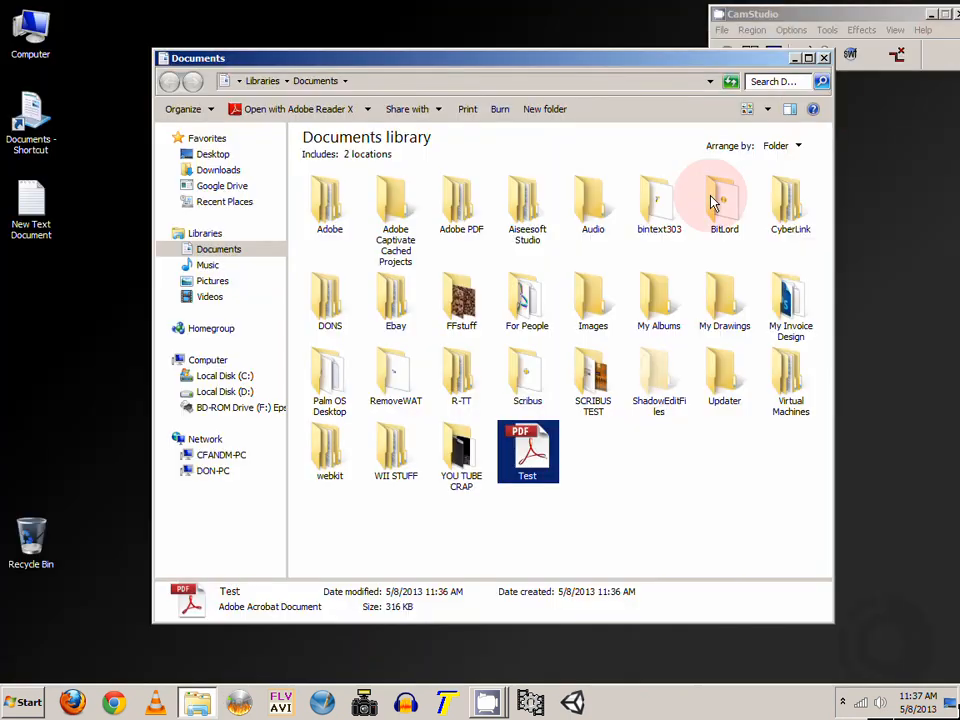
left_click(678, 485)
Step: Browse into the FFstuff folder and return to the Documents library
left_click(465, 316)
double_click(465, 316)
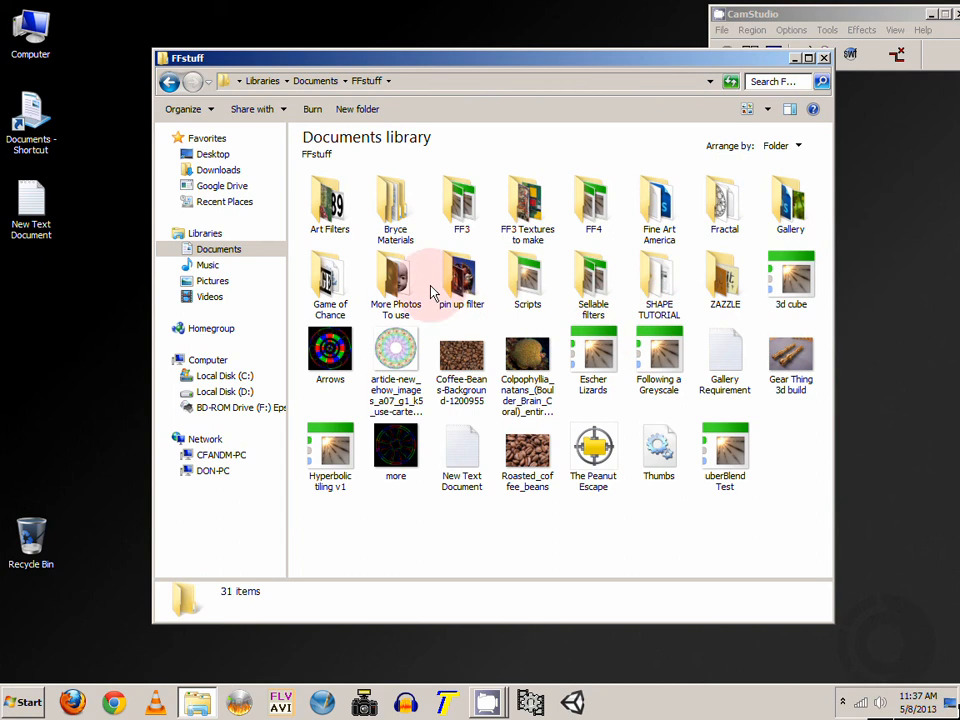
left_click(238, 251)
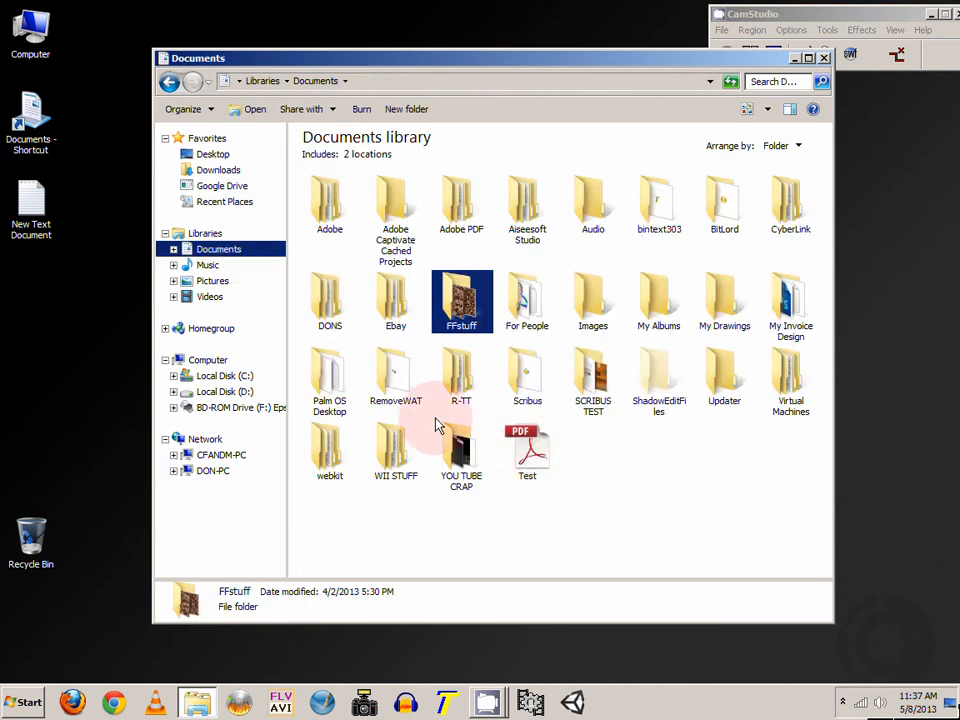
Step: Open Creating Shapes.pdf from the Scribus > Creating Shapes folder, scroll to its second page, and close it
left_click(520, 391)
double_click(520, 391)
left_click(328, 222)
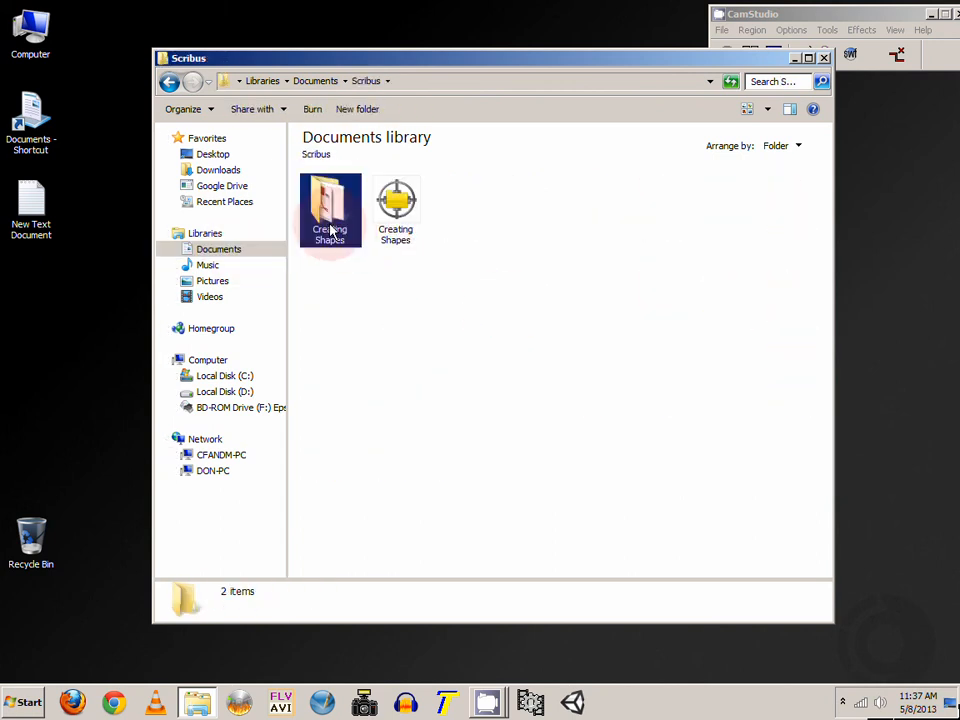
double_click(328, 222)
double_click(670, 242)
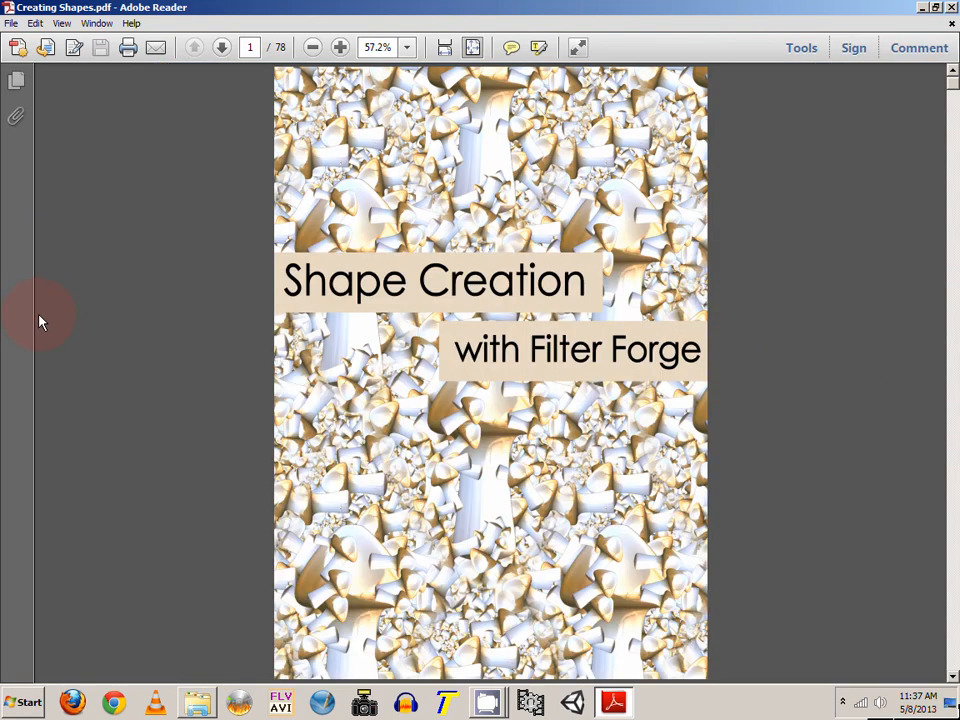
scroll(838, 362, "down", 1)
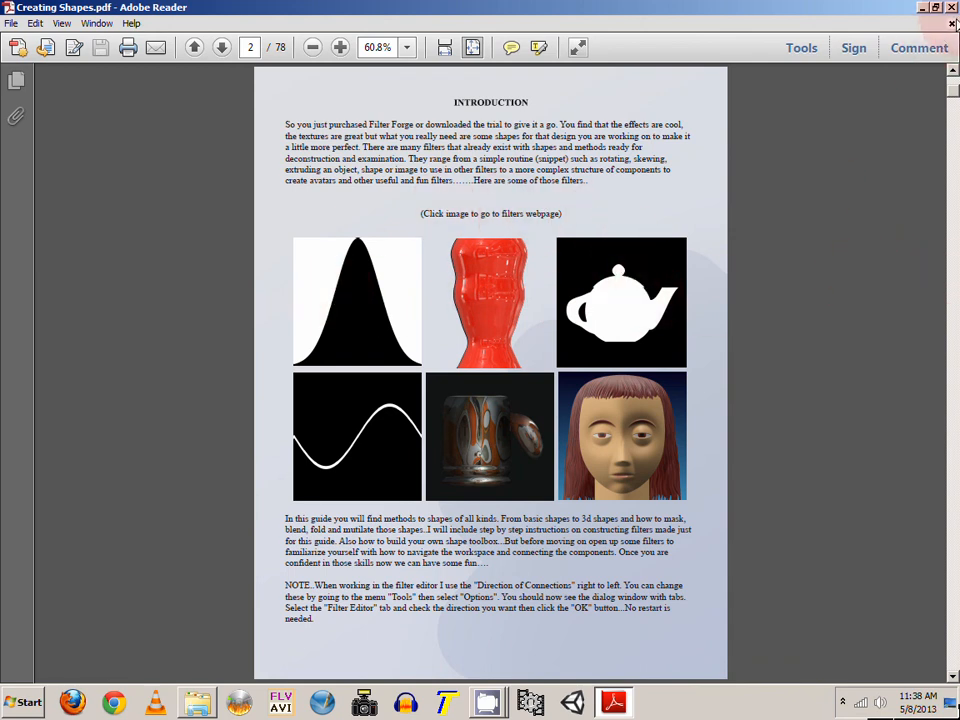
left_click(951, 7)
Step: Close the Creating Shapes file explorer window
left_click(568, 422)
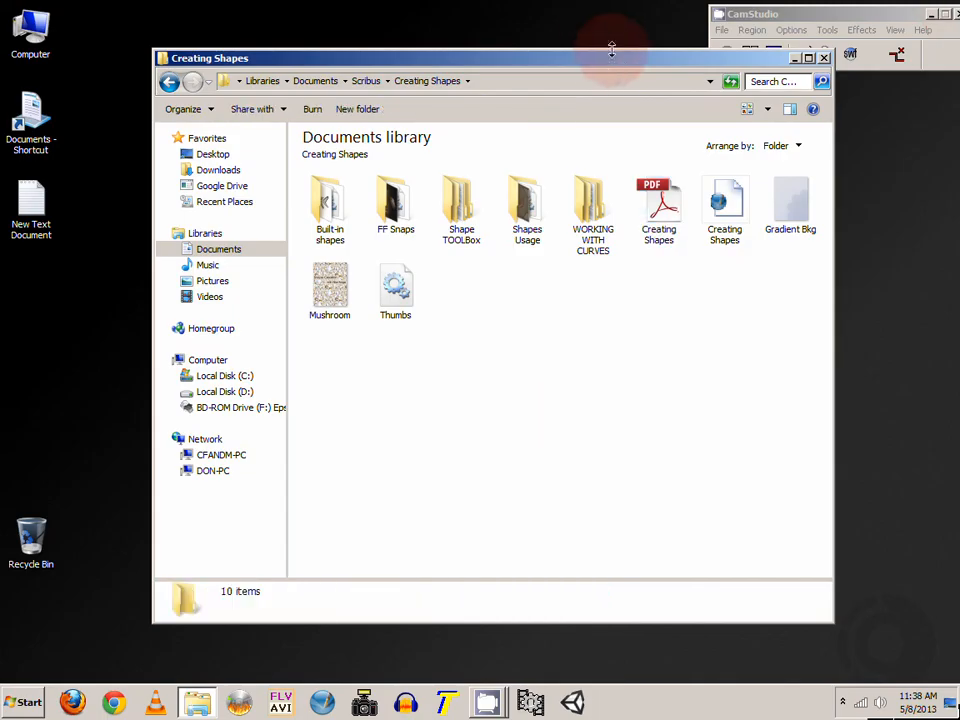
left_click_drag(607, 61, 626, 64)
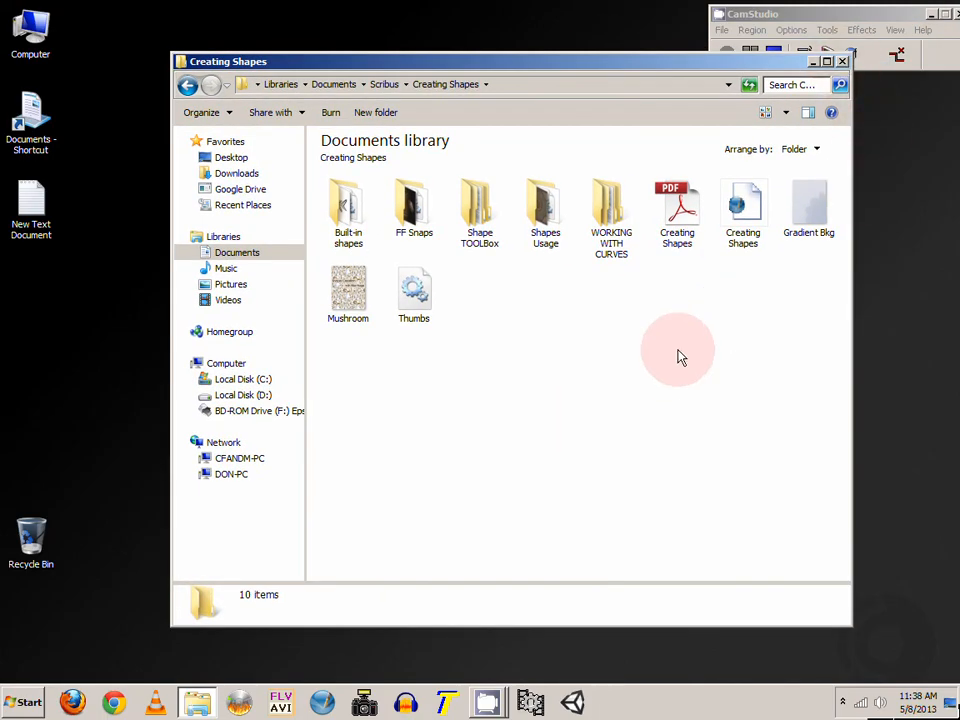
left_click(843, 62)
left_click_drag(853, 19, 832, 84)
left_click(643, 332)
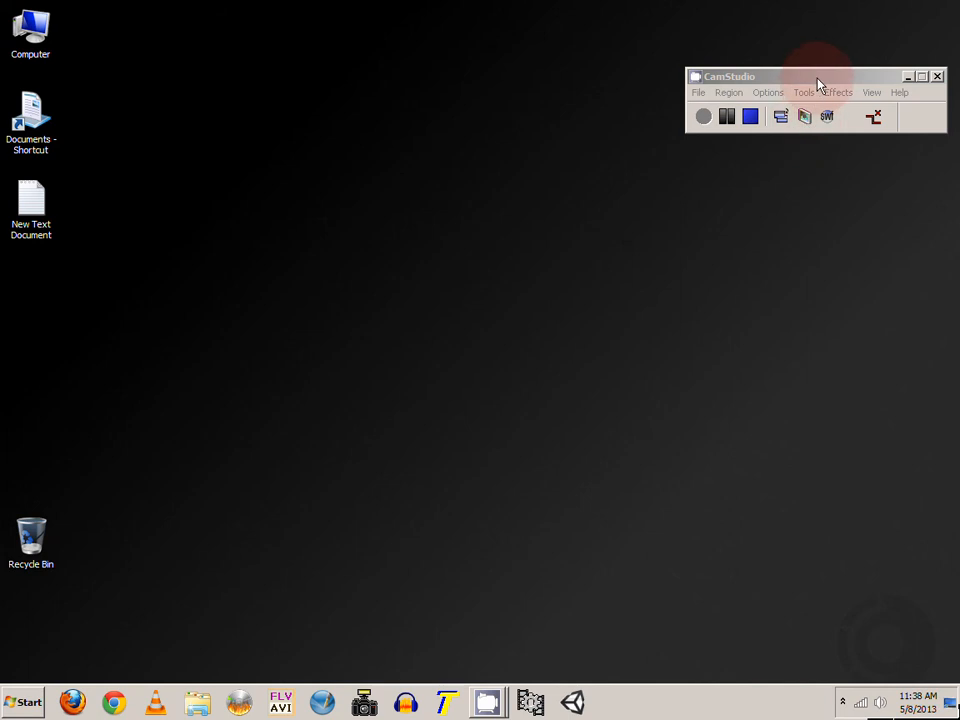
left_click_drag(816, 79, 805, 92)
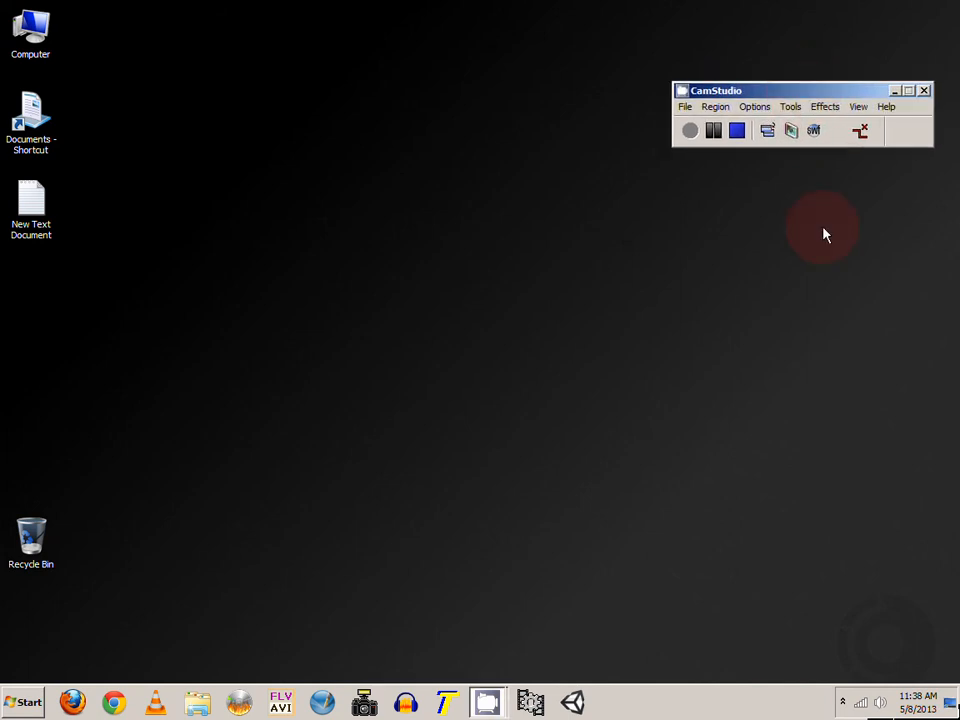